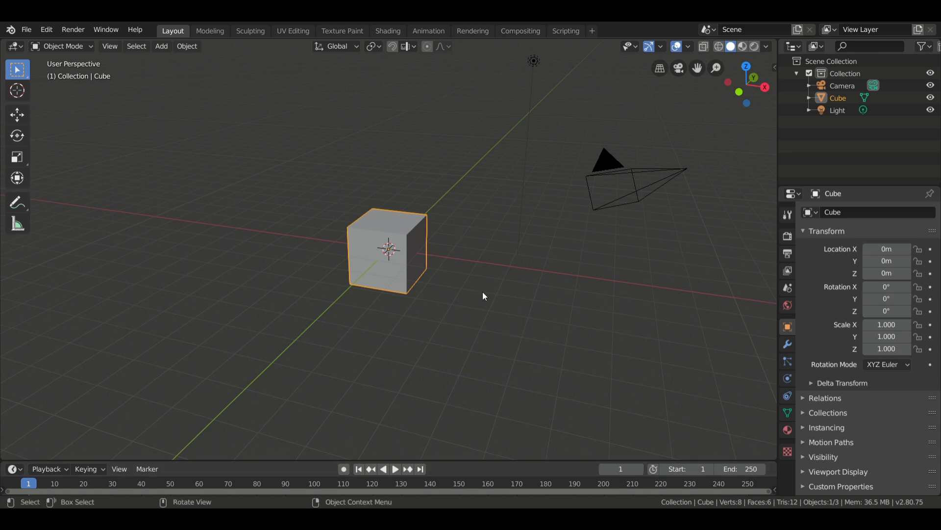
Delete the default cube and add a mesh plane at the world origin.
key(x)
click(461, 236)
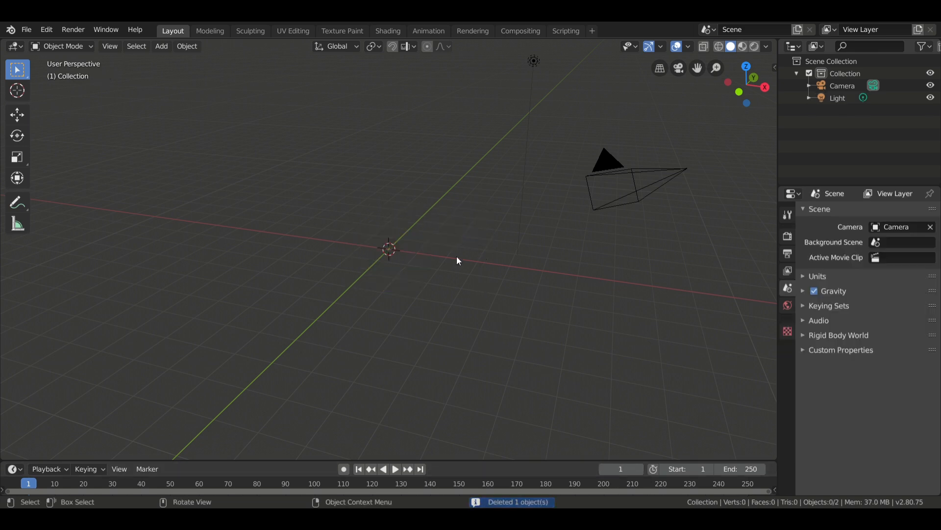
key(shift+a)
mouse_move(457, 256)
click(517, 252)
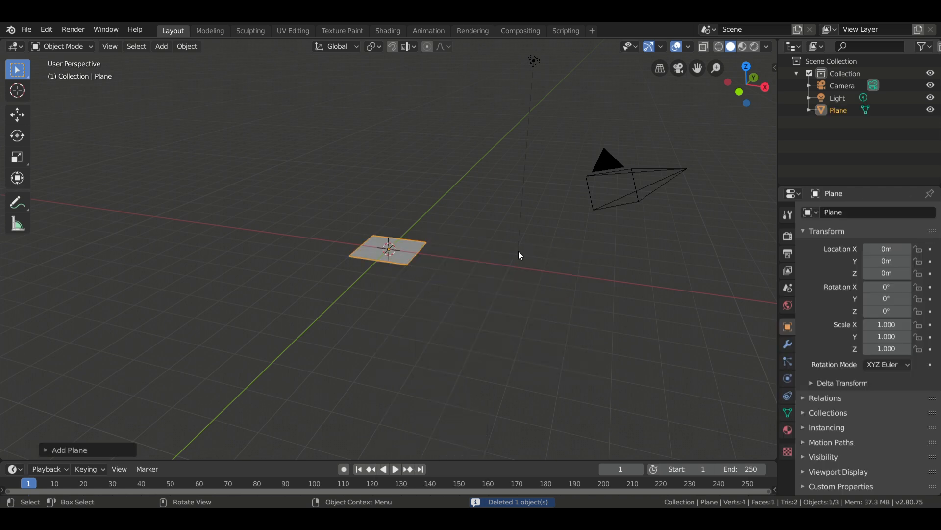
Scale the plane up to about 2.652, and stretch it along the X axis to a scale of about 5.617.
key(s)
click(673, 271)
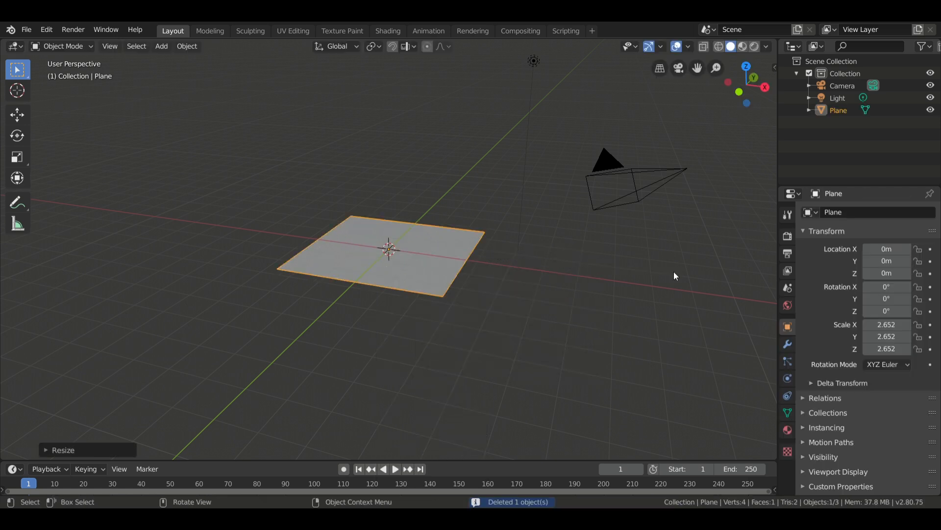
key(s)
key(x)
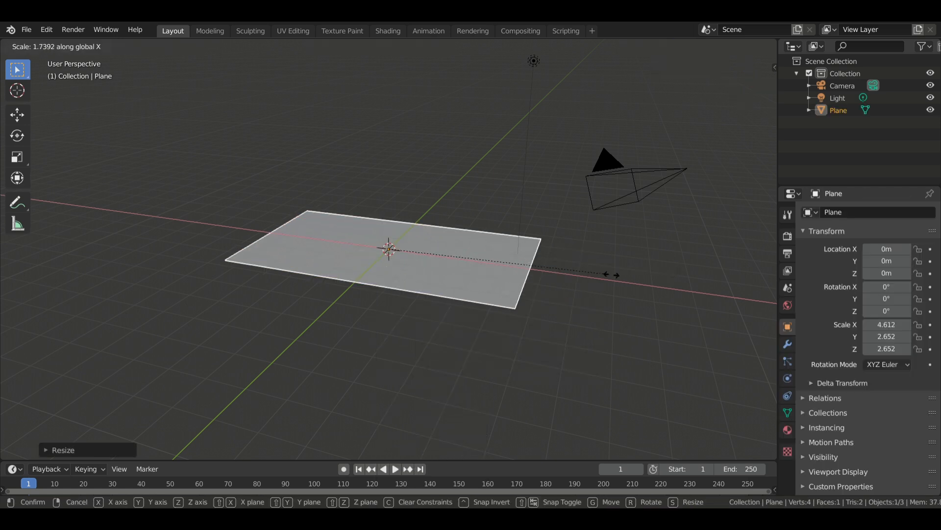
click(660, 279)
middle_drag(660, 280, 573, 285)
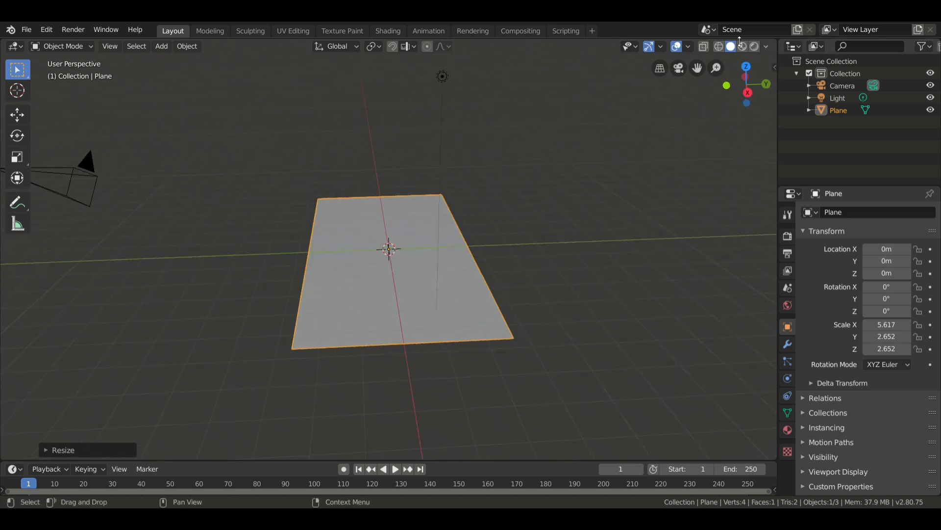
Create a new material for the plane in the Shading workspace and add an Image Texture node beside the Principled BSDF.
click(384, 30)
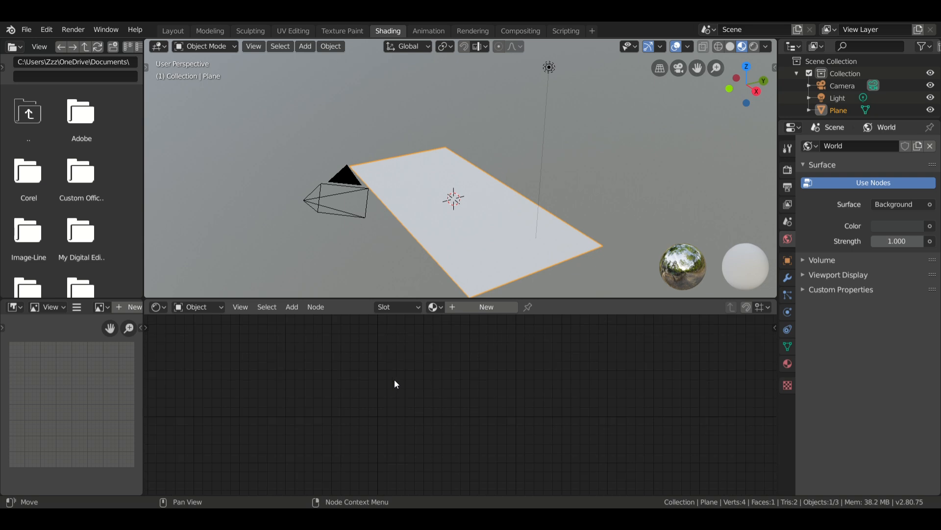
click(485, 306)
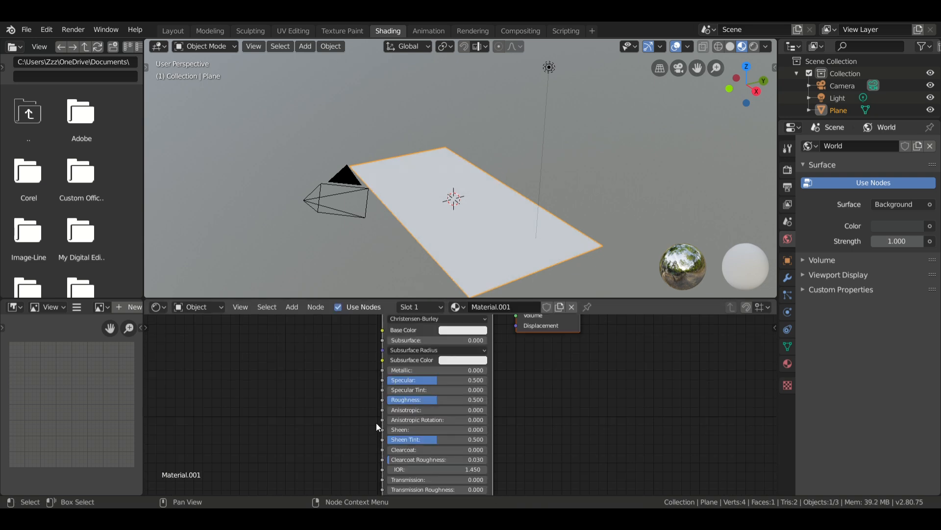
middle_drag(181, 360, 323, 384)
key(shift+a)
mouse_move(322, 381)
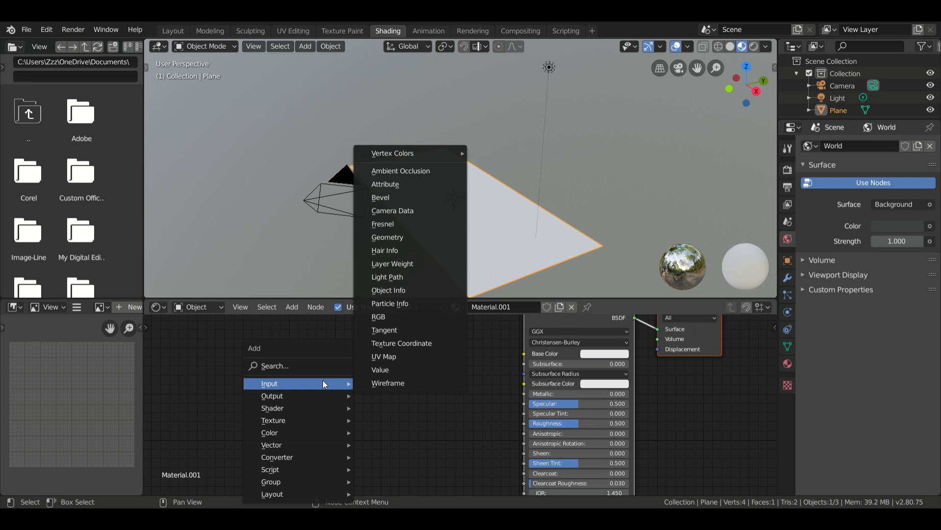
mouse_move(318, 419)
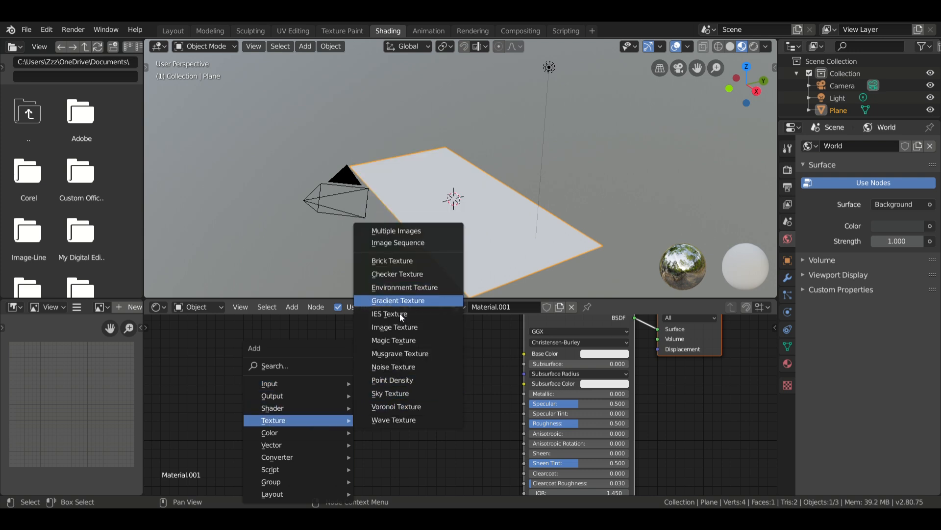
click(394, 327)
click(294, 346)
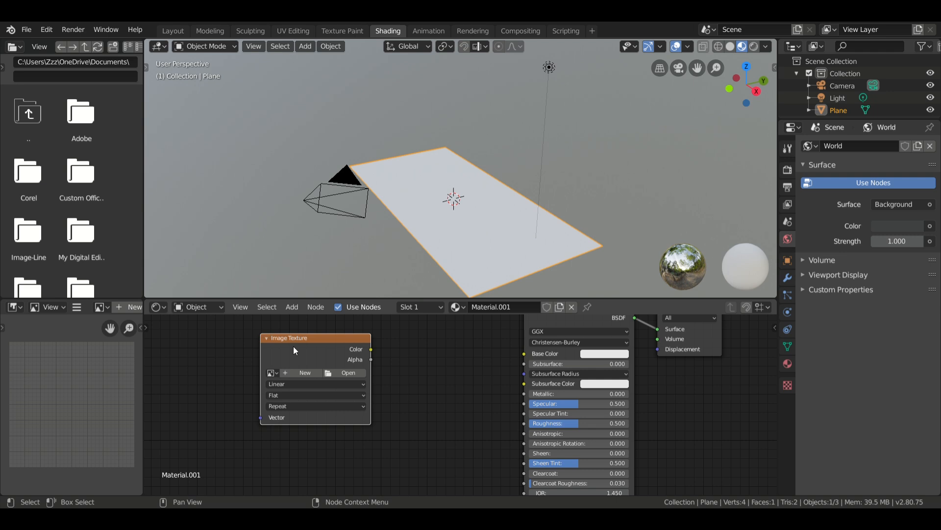
Load HighwayRoadWet01_4K_BaseColor.png into the Image Texture node and connect its Color output to the Principled BSDF's Base Color.
click(346, 373)
click(98, 194)
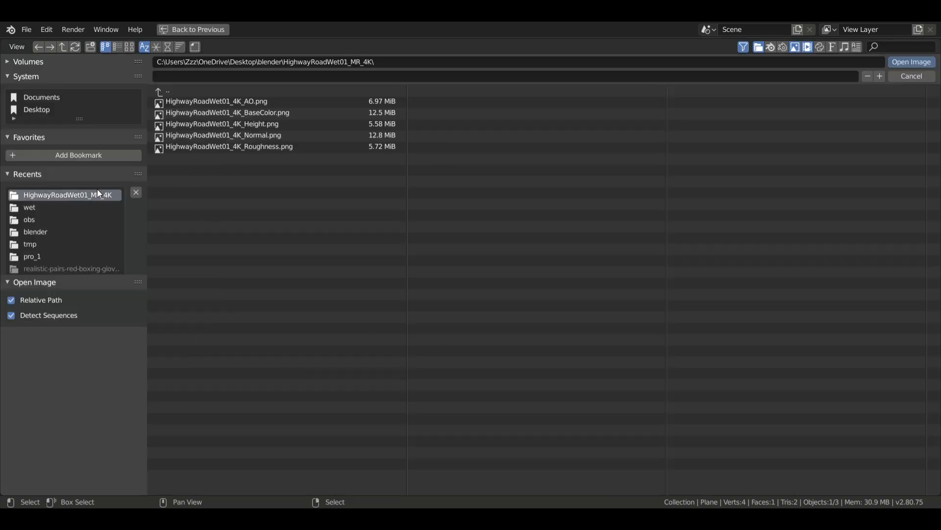
click(256, 114)
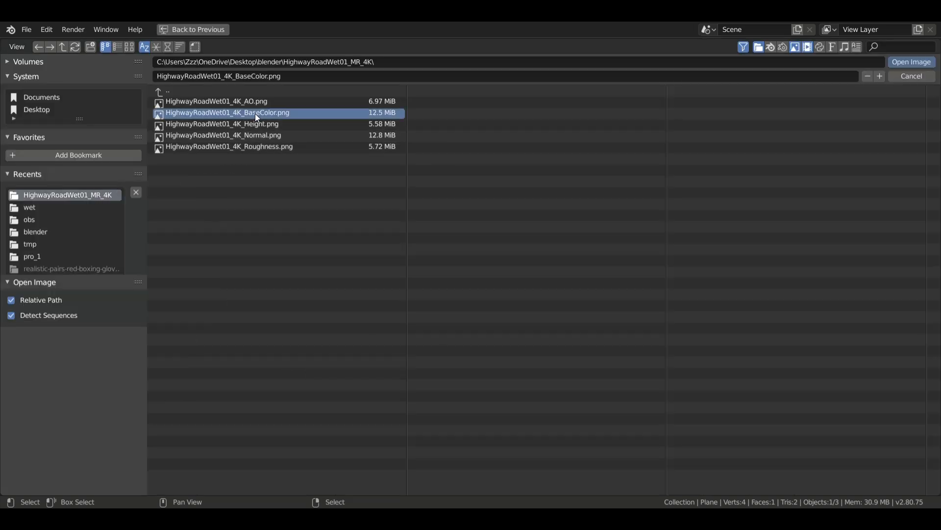
click(930, 62)
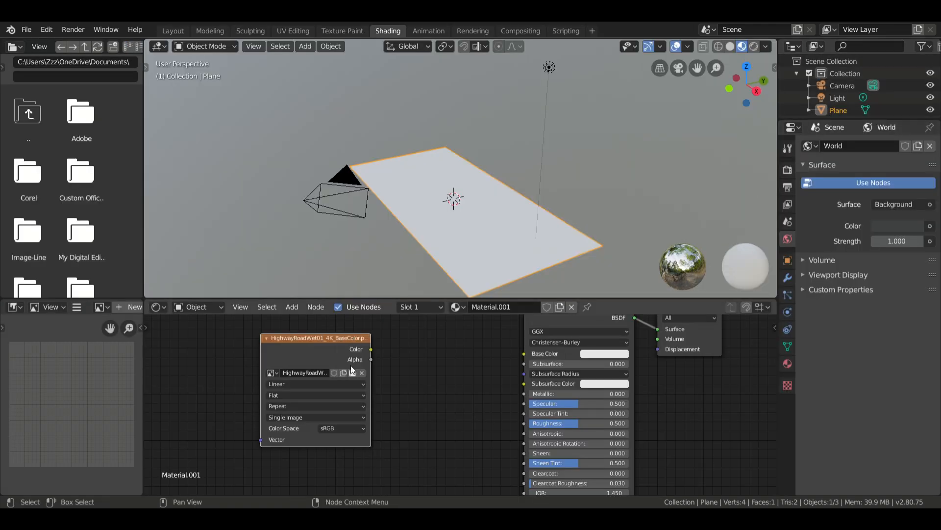
drag(372, 348, 524, 353)
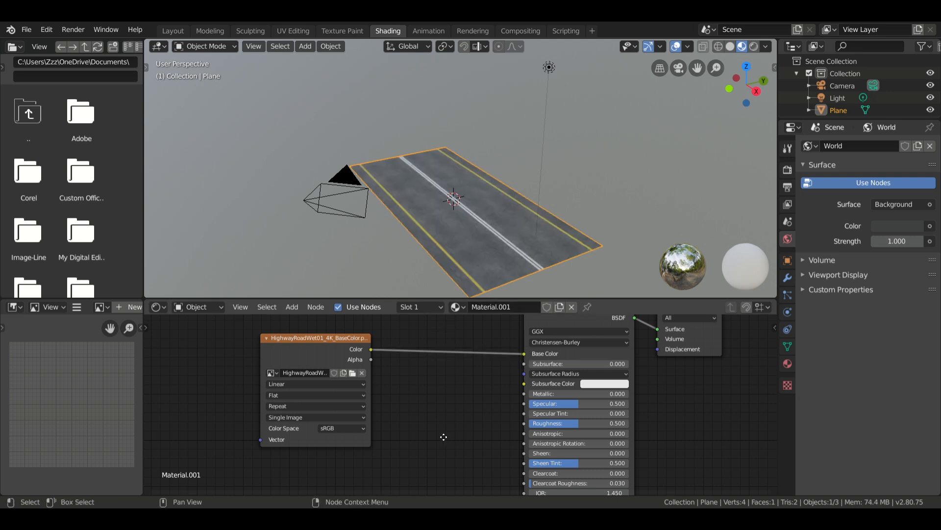
Duplicate the base color texture node, load HighwayRoadWet01_4K_Roughness.png into the copy and connect its Color to the BSDF's Roughness.
middle_drag(444, 436, 479, 381)
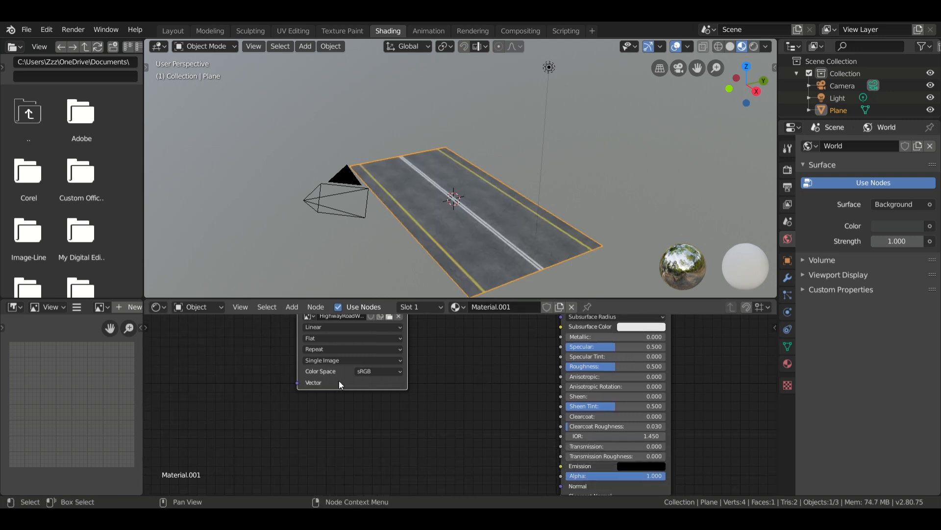
key(shift+d)
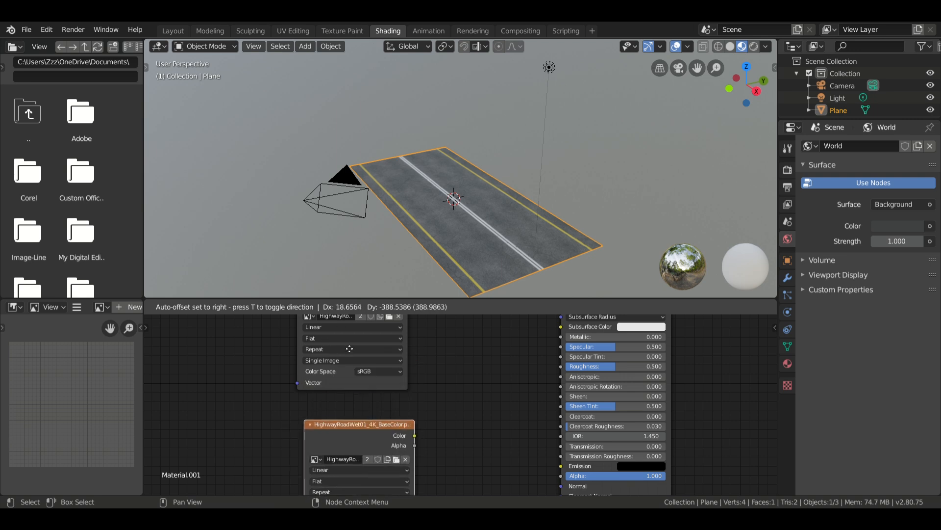
click(349, 348)
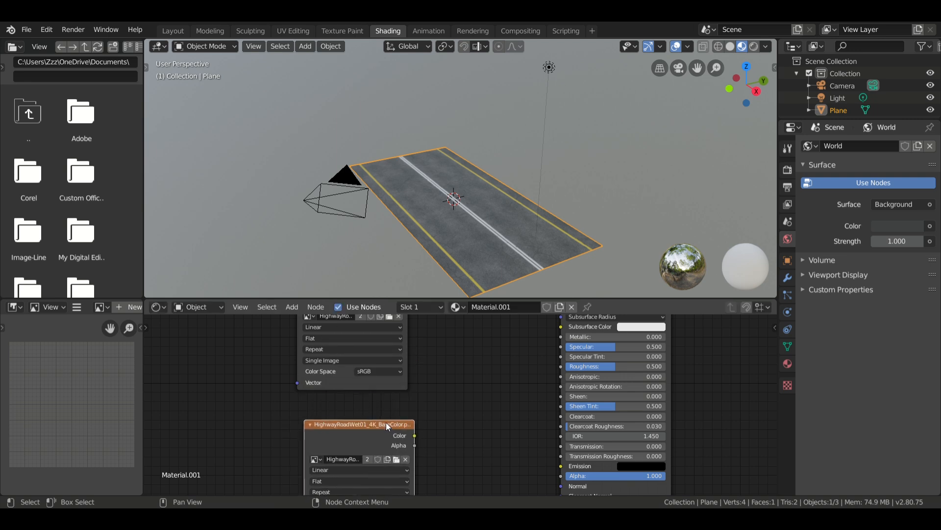
click(405, 460)
click(401, 459)
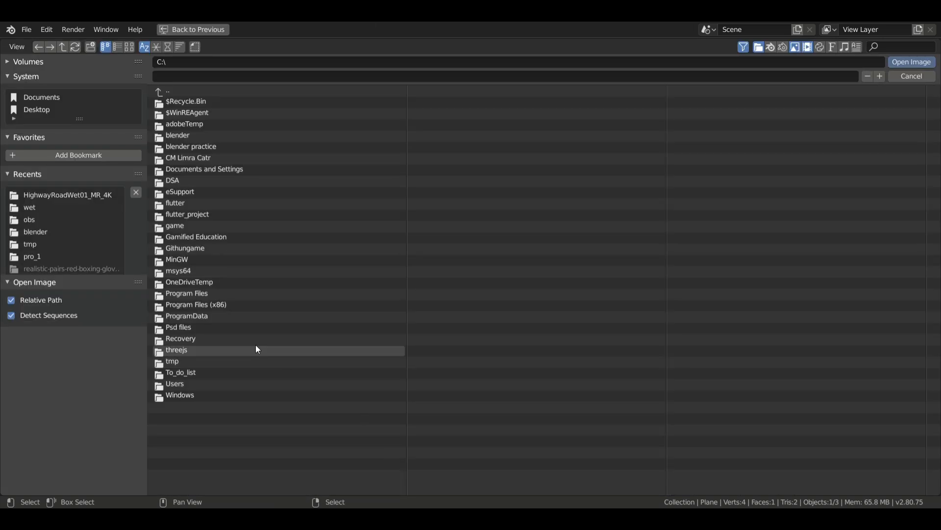
click(75, 194)
double_click(259, 146)
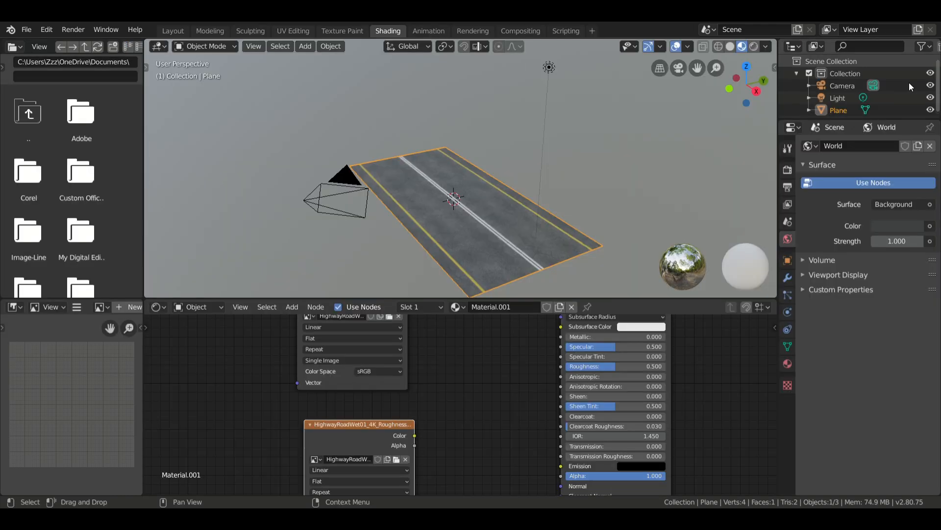
drag(396, 408, 542, 340)
Duplicate the roughness texture node and load HighwayRoadWet01_4K_Normal.png into the copy.
middle_drag(334, 403, 308, 347)
key(shift+d)
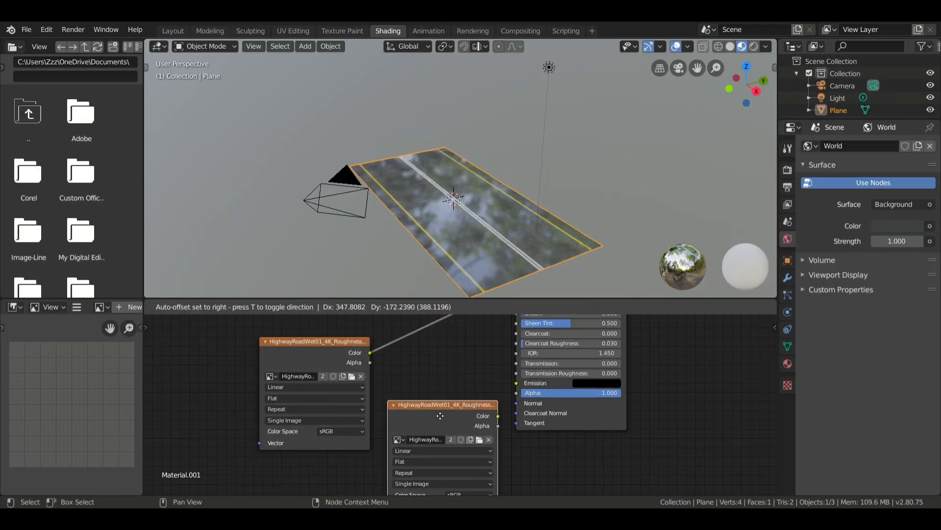
click(447, 455)
middle_drag(430, 418, 410, 344)
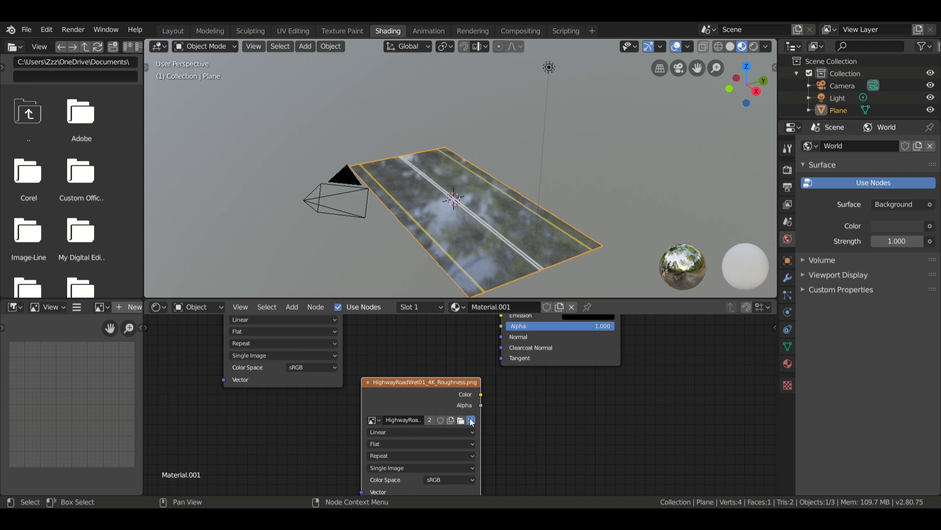
click(471, 420)
click(74, 196)
click(288, 135)
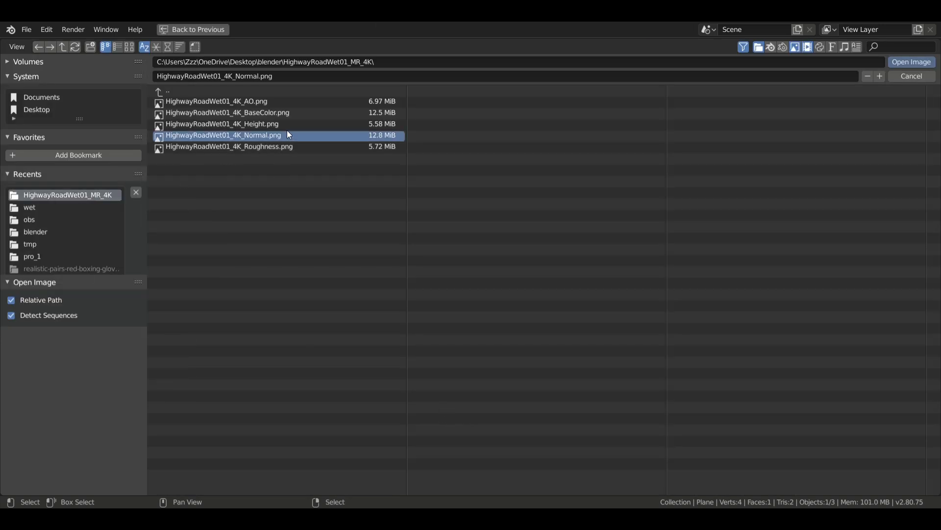
click(912, 62)
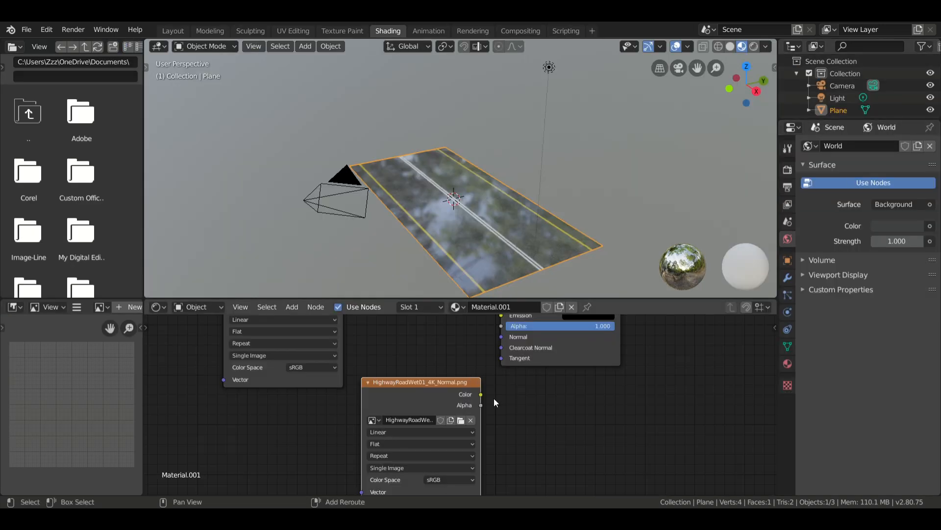
Add a Normal Map node, feed the normal texture's Color into it and connect its output to the BSDF's Normal.
key(shift+a)
mouse_move(510, 434)
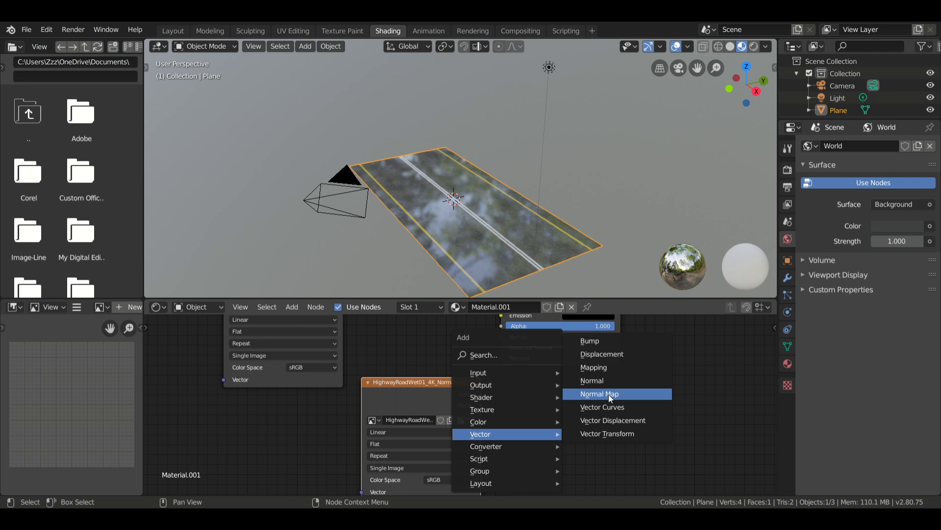
click(610, 394)
click(591, 431)
drag(481, 394, 548, 458)
drag(627, 413, 505, 337)
scroll(484, 329, down, 1)
scroll(467, 211, up, 4)
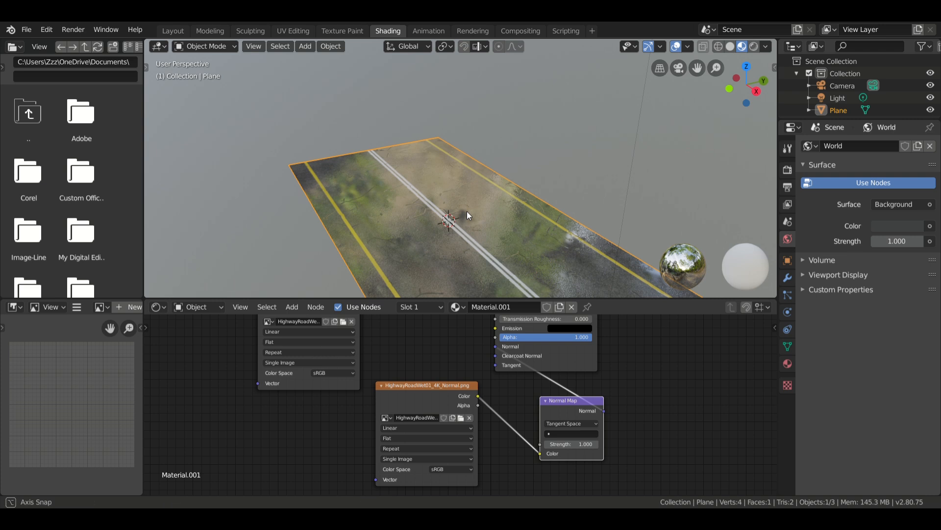
shift+middle_drag(455, 197, 443, 161)
Duplicate the base color texture node above the original and load HighwayRoadWet01_4K_AO.png into the copy.
middle_drag(228, 359, 275, 493)
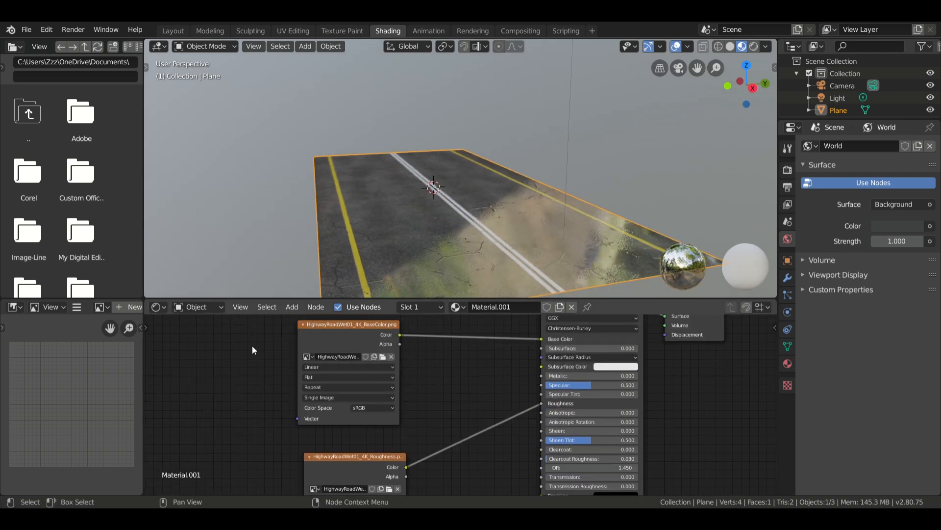
middle_drag(252, 345, 273, 438)
click(356, 440)
key(shift+d)
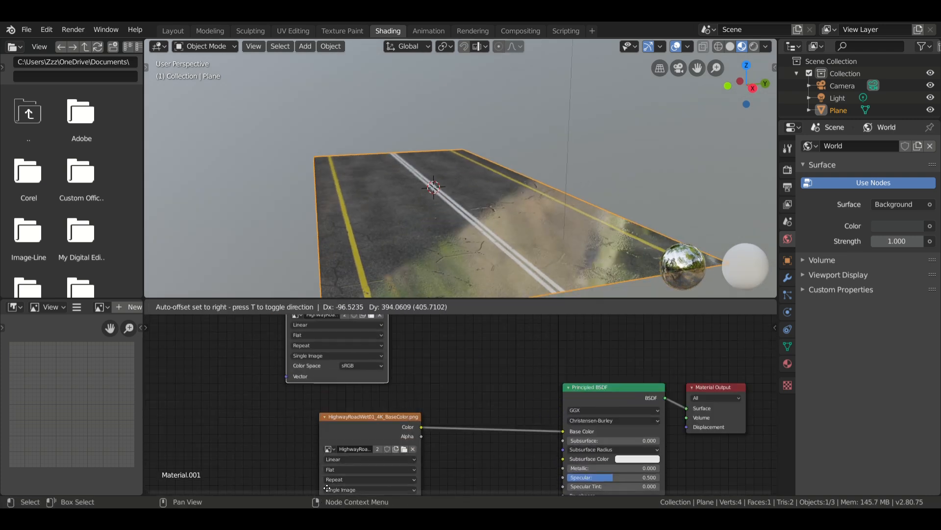
click(322, 305)
middle_drag(231, 362, 222, 404)
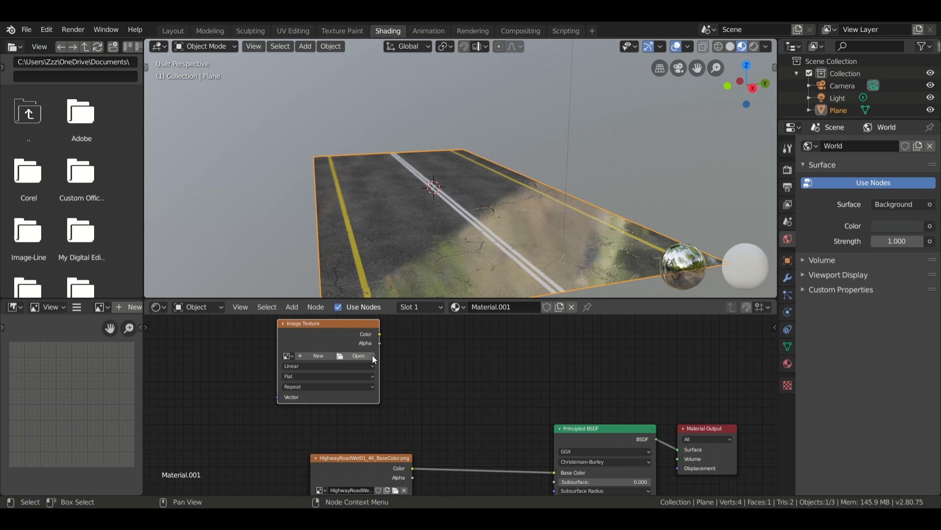
click(364, 355)
click(71, 194)
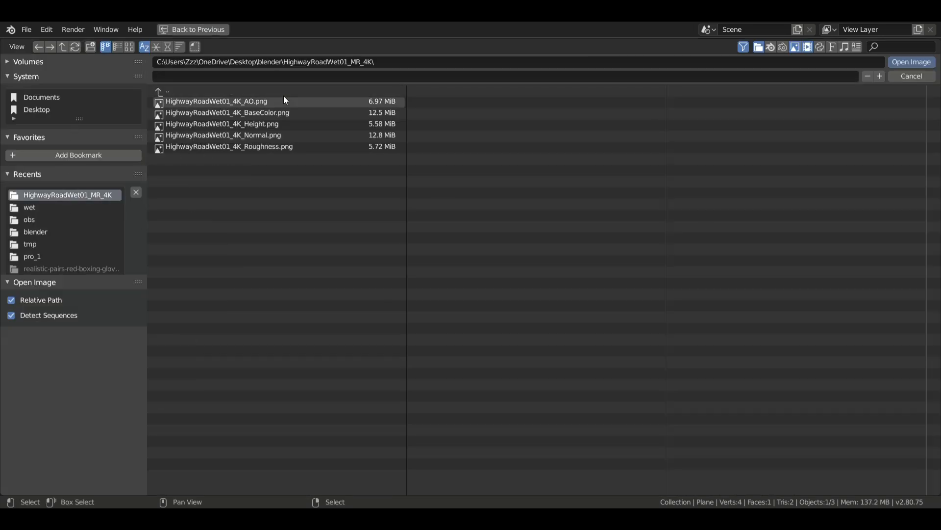
click(284, 102)
click(909, 63)
Insert a MixRGB node on the link between the base color texture and the Principled BSDF.
scroll(411, 457, down, 2)
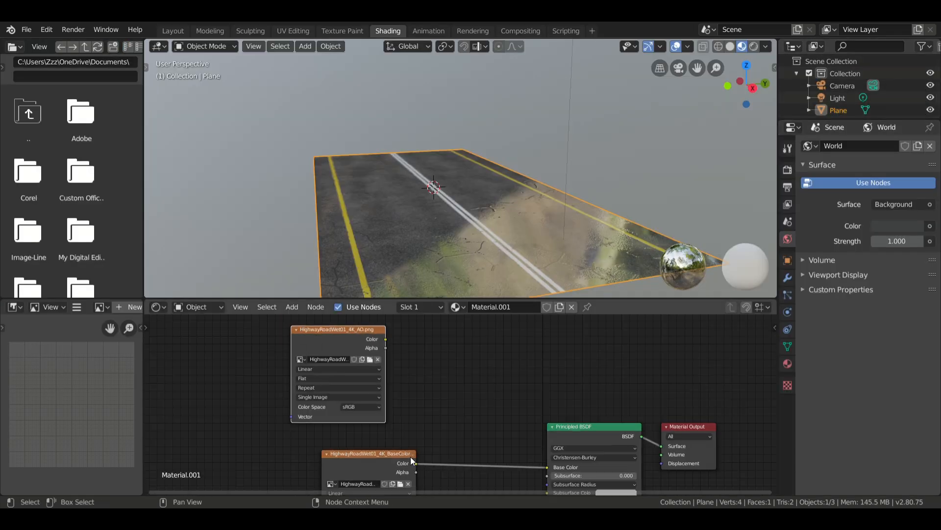
key(shift+a)
mouse_move(408, 406)
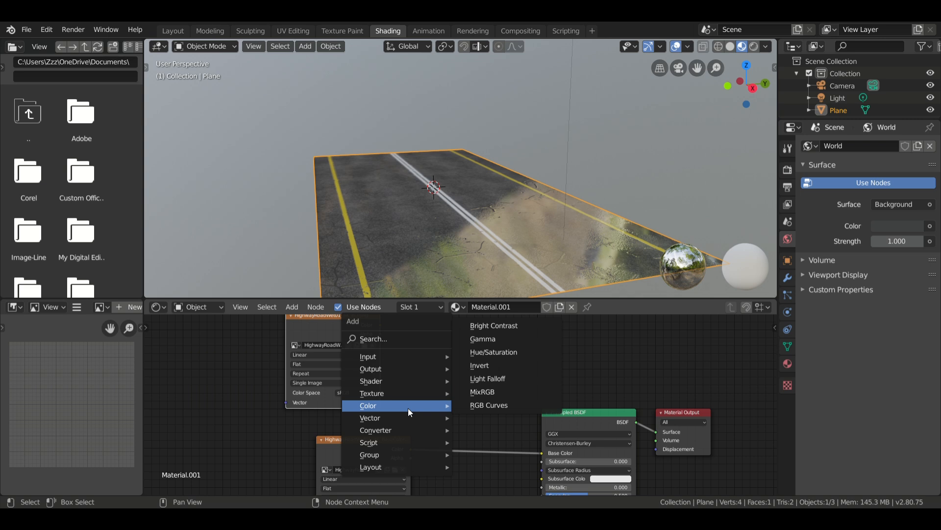
click(466, 391)
click(467, 405)
Connect the AO texture's Color to the Mix node's Color2 input and set the blend type to Multiply.
drag(379, 325, 453, 463)
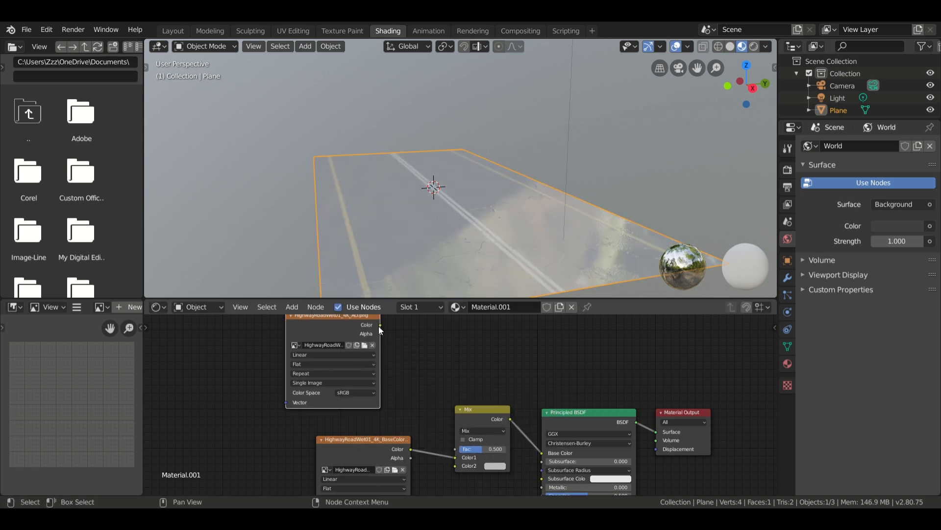
drag(379, 325, 455, 467)
click(484, 430)
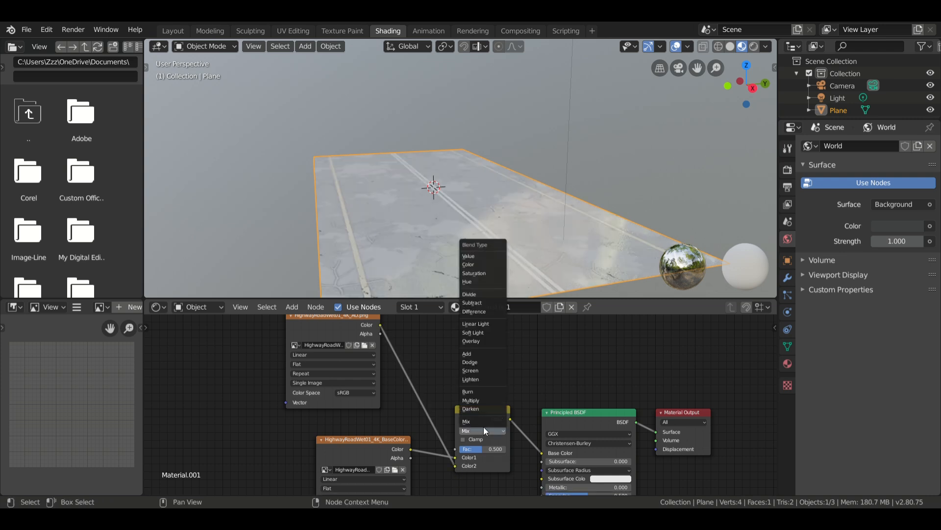
click(477, 400)
scroll(417, 177, down, 4)
mouse_move(426, 188)
middle_down()
mouse_move(403, 192)
mouse_move(415, 200)
middle_up()
scroll(416, 204, up, 4)
In the Layout workspace, add an ico sphere and move it beside and above the road plane, to about (-1.46, -6.36, 2.47) m.
click(167, 30)
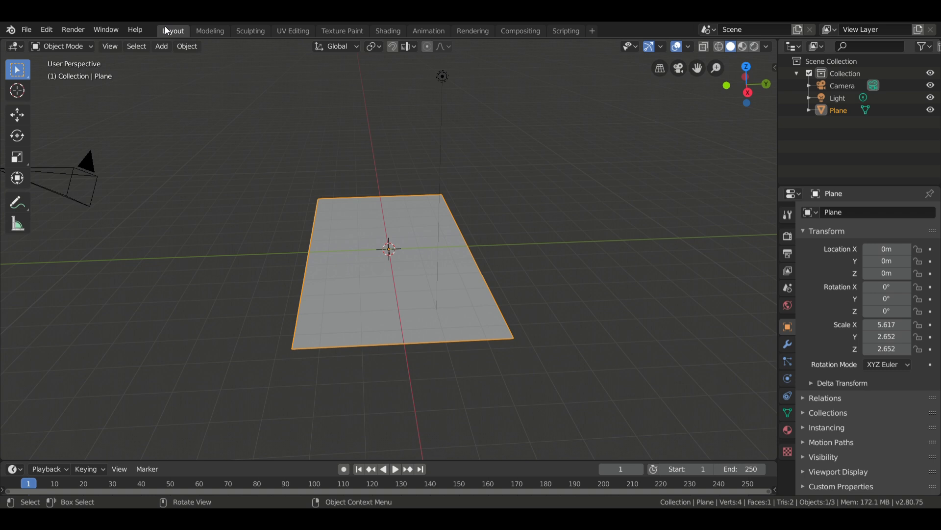
scroll(442, 290, up, 2)
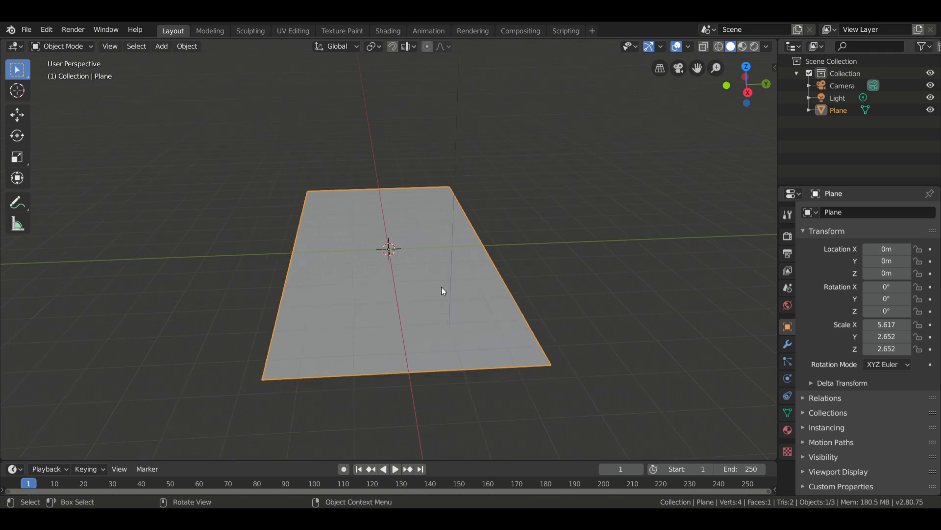
key(shift+a)
mouse_move(393, 275)
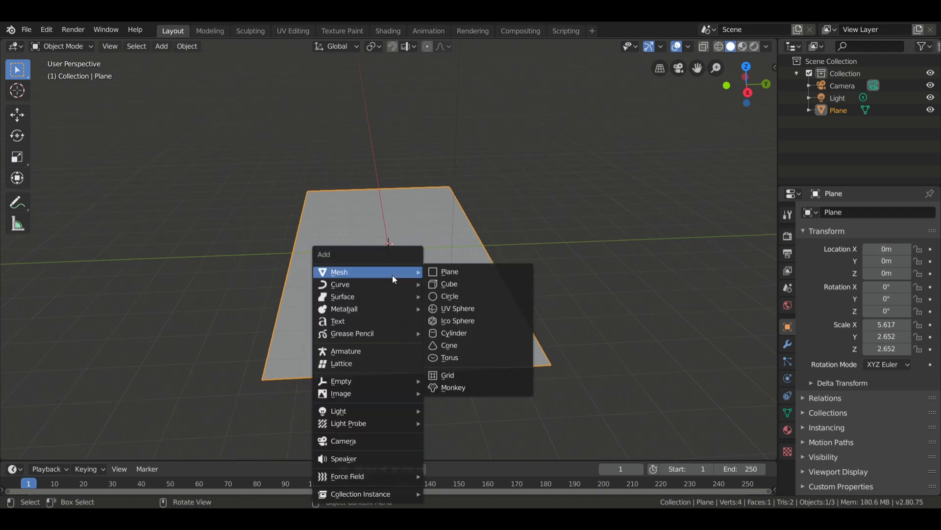
click(506, 321)
key(g)
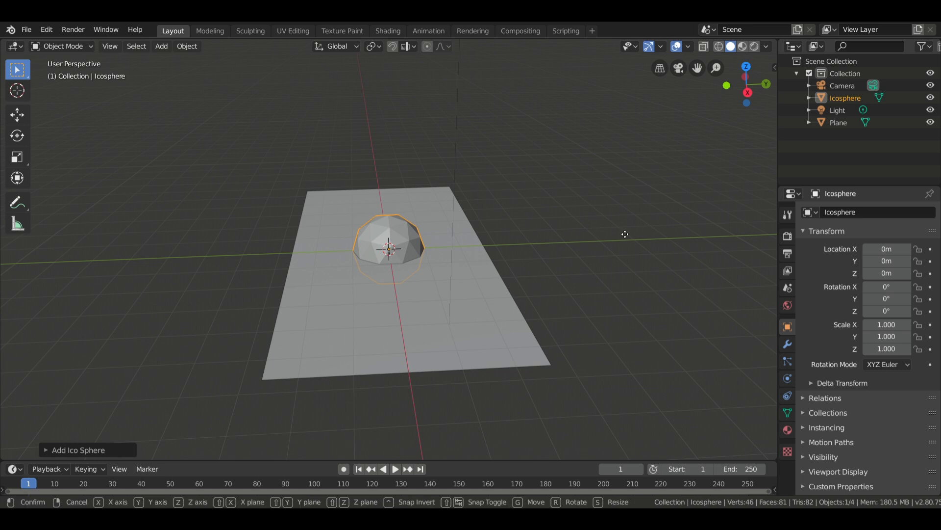
click(387, 141)
mouse_move(219, 217)
middle_down()
mouse_move(278, 243)
mouse_move(395, 197)
middle_up()
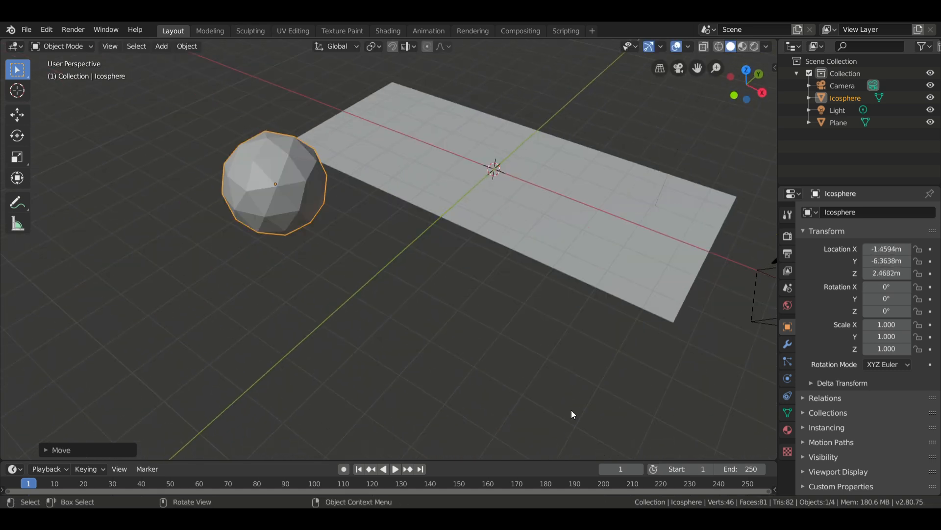
Narrow the icosphere by scaling it along X to about 0.51 and along Y to about 0.44.
middle_drag(571, 411, 479, 350)
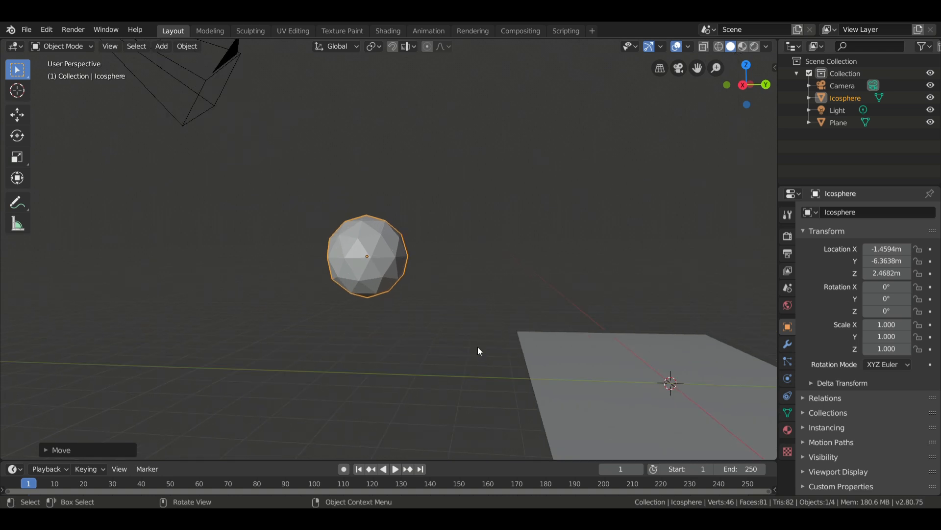
key(s)
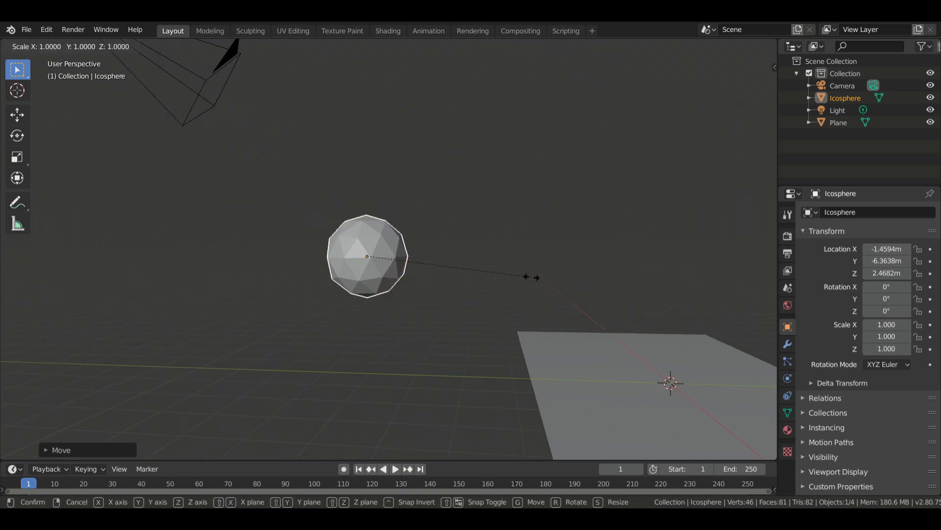
key(y)
click(466, 269)
middle_drag(466, 269, 399, 293)
key(s)
key(x)
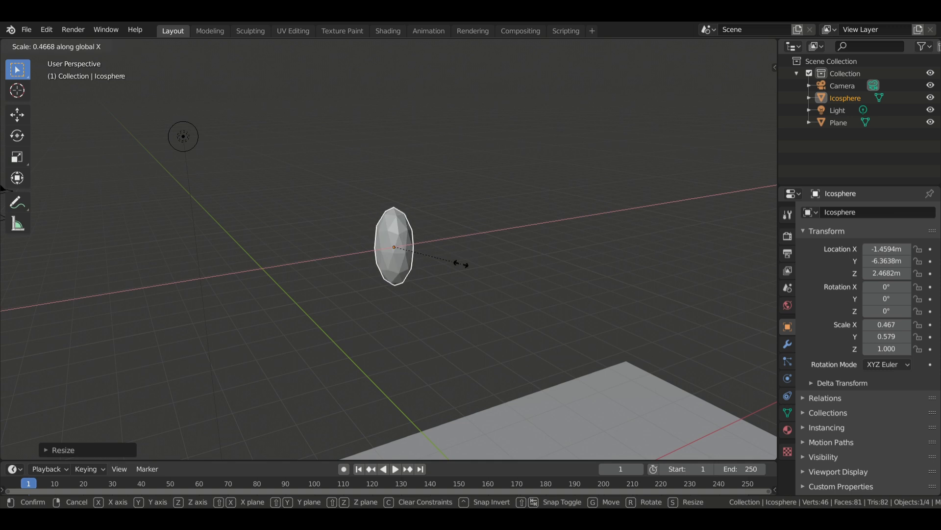
click(466, 269)
middle_drag(465, 270, 464, 265)
key(s)
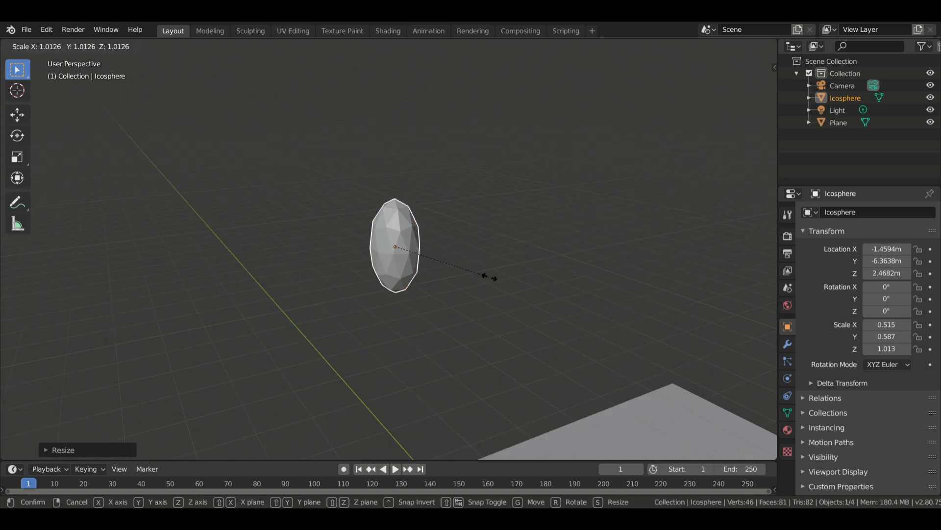
key(y)
click(455, 279)
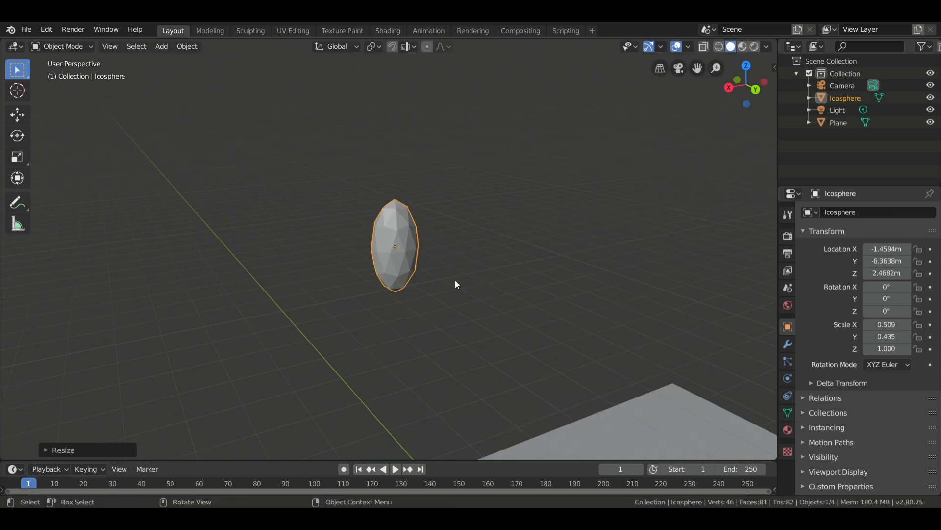
In Edit Mode, stretch the icosphere's upper-half vertices along Z with proportional editing at size 0.75, working in wireframe front view.
middle_drag(455, 279, 520, 278)
key(z)
click(416, 279)
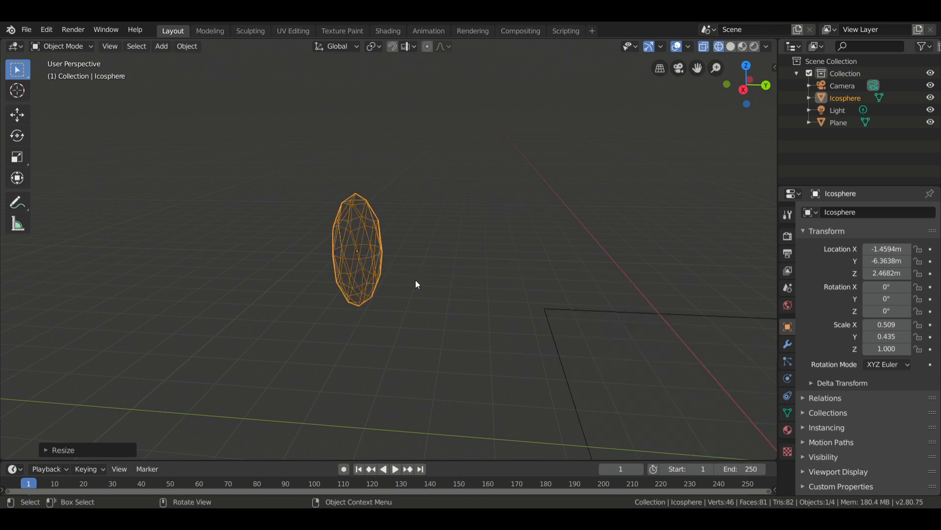
key(Tab)
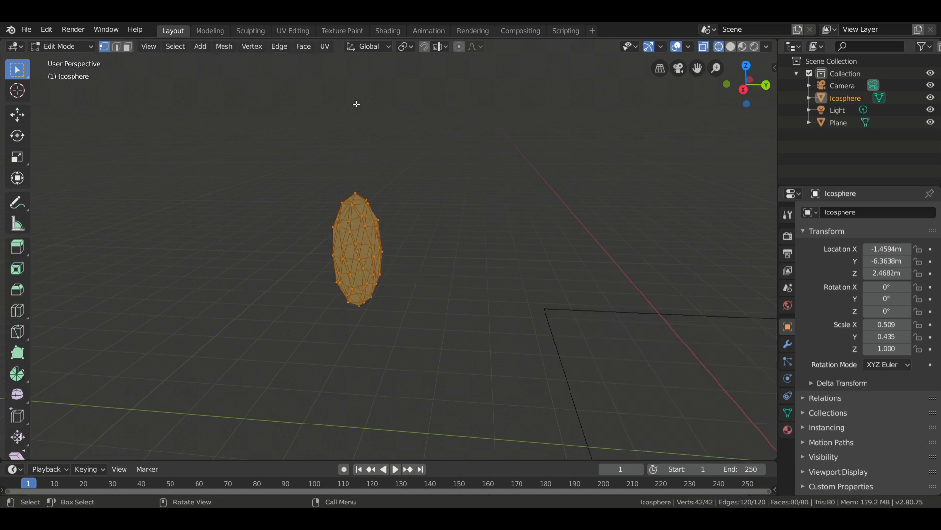
key(KP_1)
drag(227, 134, 488, 262)
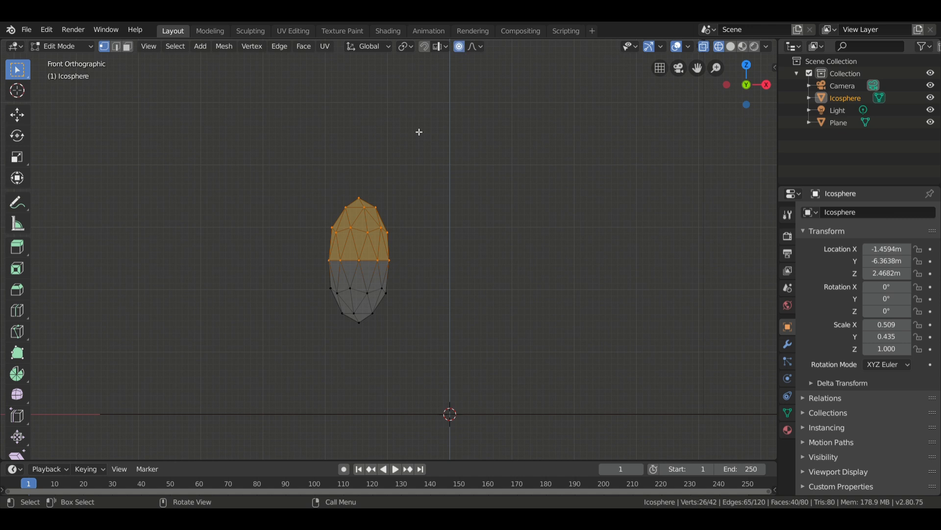
key(s)
scroll(444, 168, up, 3)
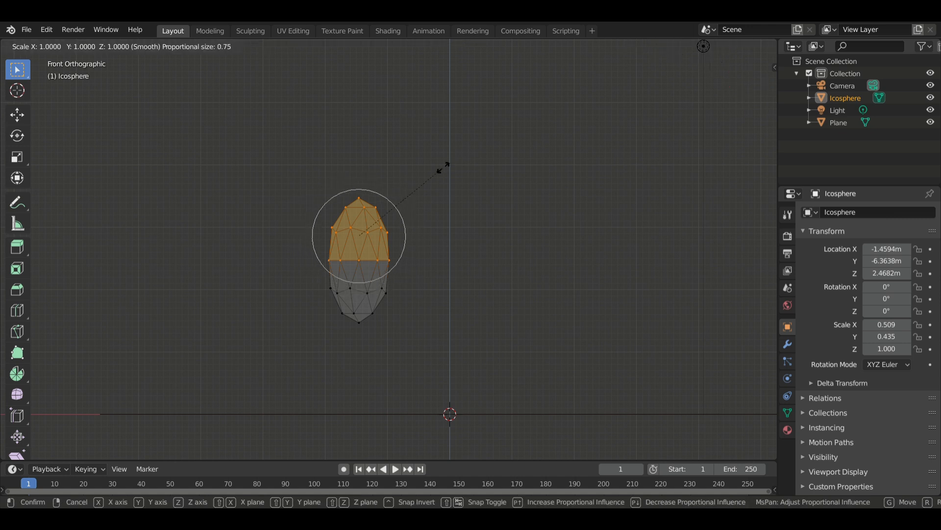
key(z)
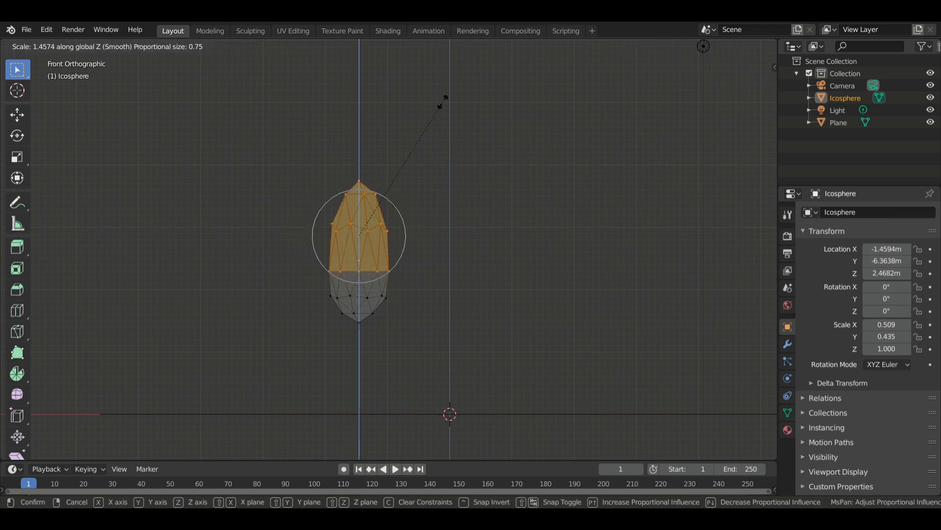
click(453, 443)
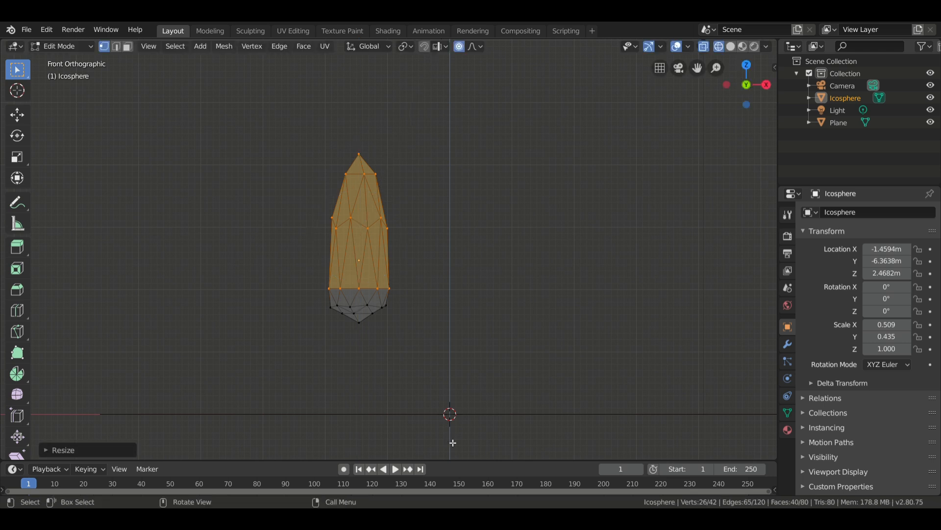
Return to Object Mode with solid shading and uniformly shrink the raindrop mesh to about 0.20 × 0.17 × 0.39 scale.
scroll(468, 242, down, 4)
key(Tab)
middle_drag(466, 244, 469, 250)
key(z)
click(556, 242)
middle_drag(510, 278, 378, 289)
key(s)
click(446, 274)
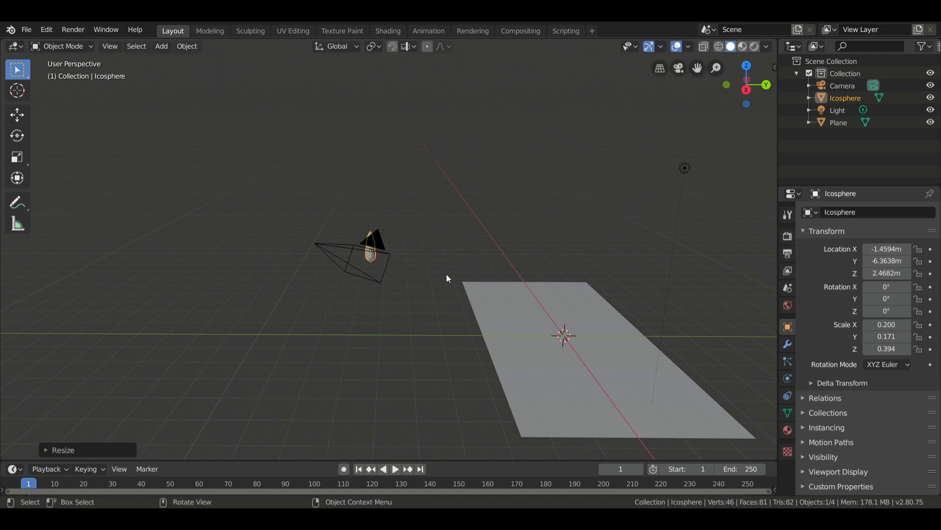
Duplicate the road plane and raise the copy about 5.87 m along Z.
middle_drag(446, 274, 277, 317)
click(552, 373)
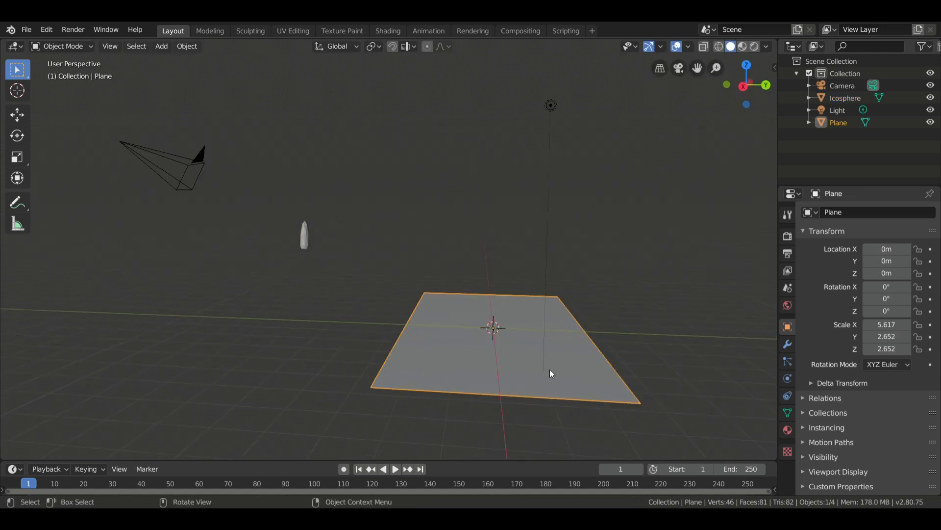
key(shift+d)
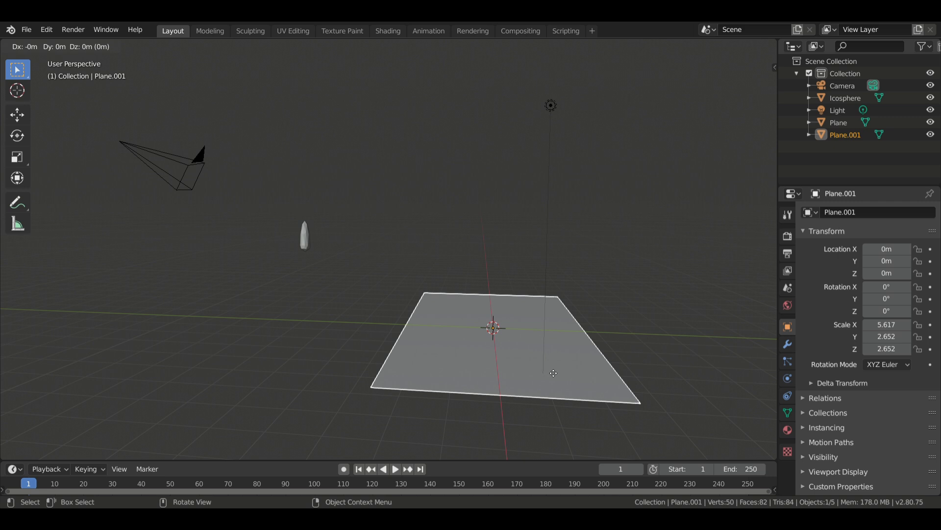
key(z)
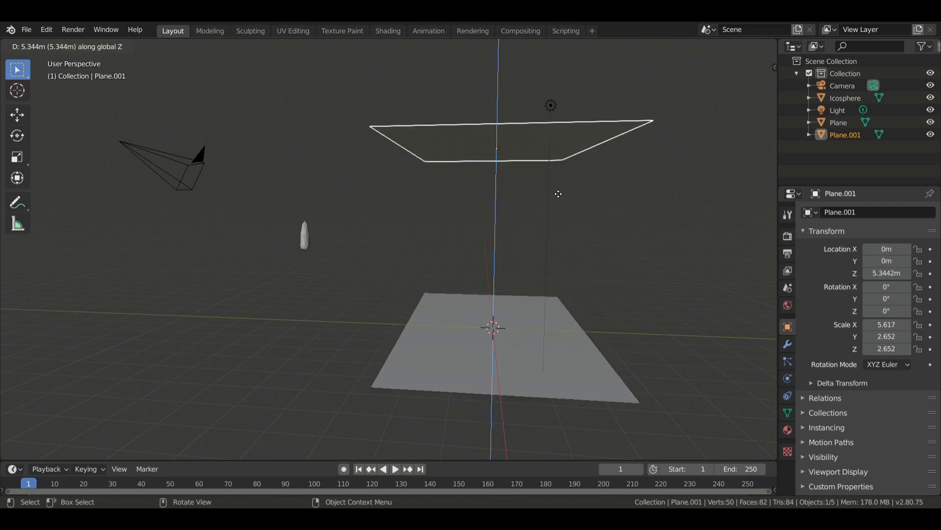
click(557, 174)
middle_drag(555, 171, 454, 211)
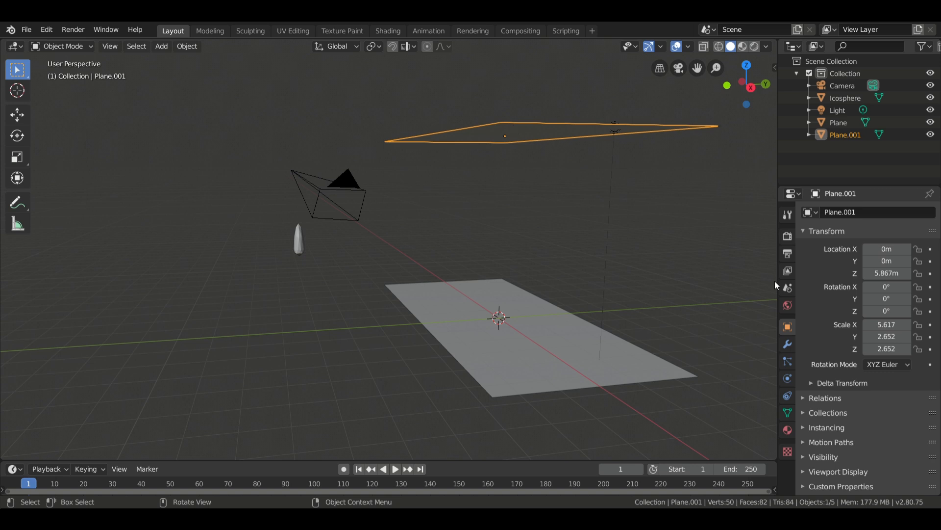
Add an emitter particle system to the raised plane and play the animation briefly to preview the falling particles.
click(787, 361)
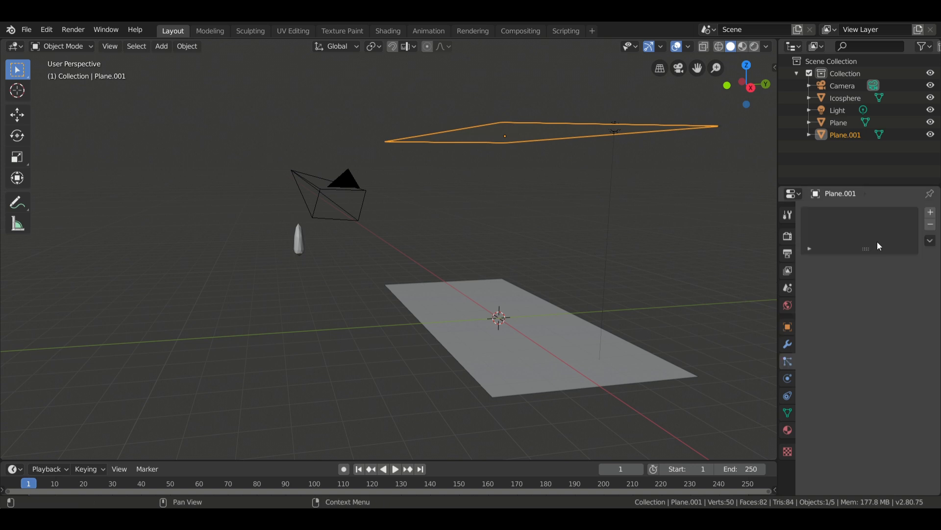
click(930, 212)
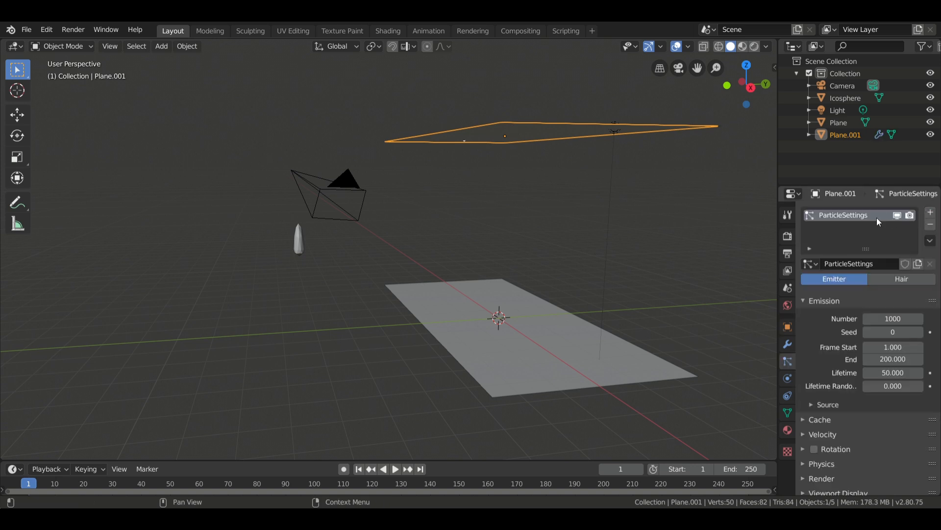
key(space)
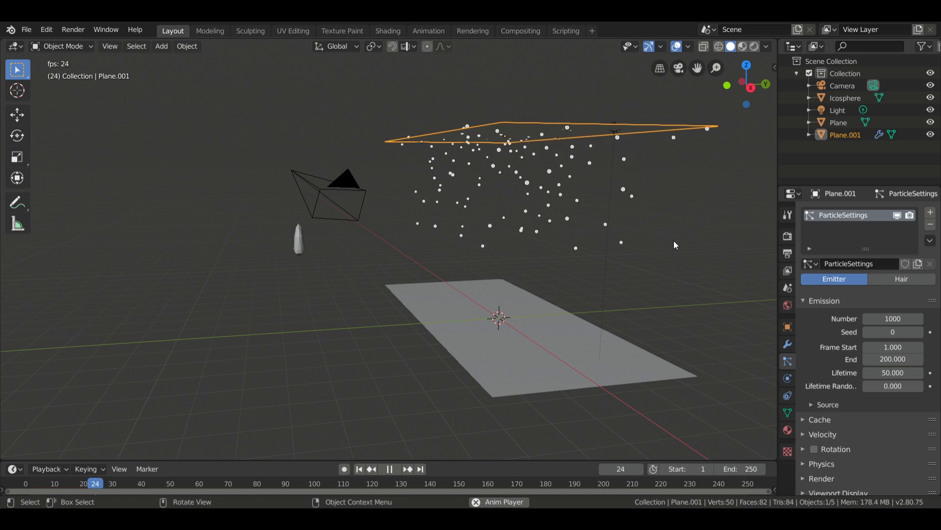
key(space)
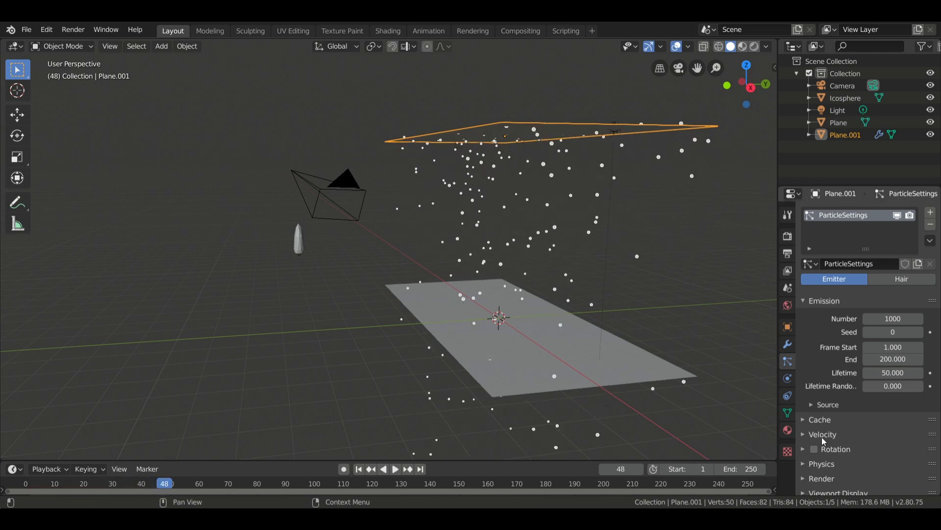
Set the particles to render as Object, with Icosphere as the instance object.
scroll(842, 454, down, 1)
click(833, 457)
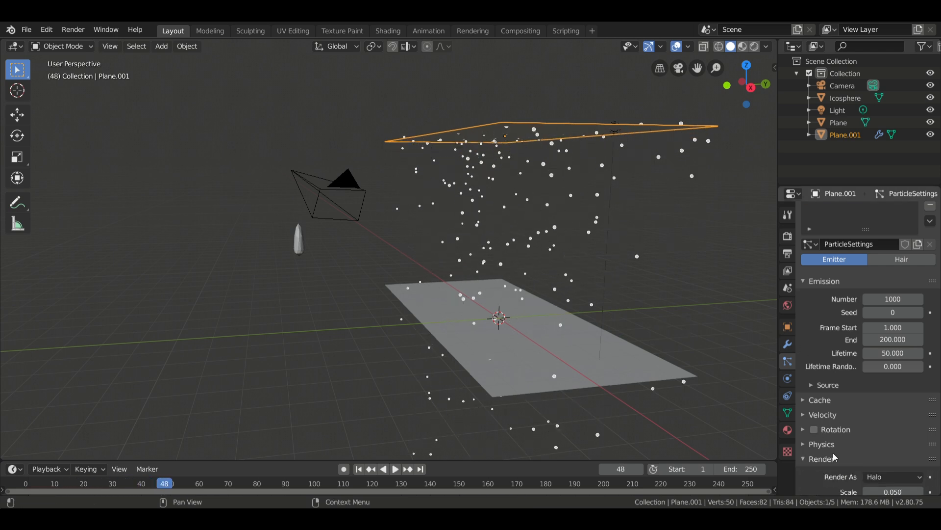
scroll(862, 443, down, 2)
click(878, 438)
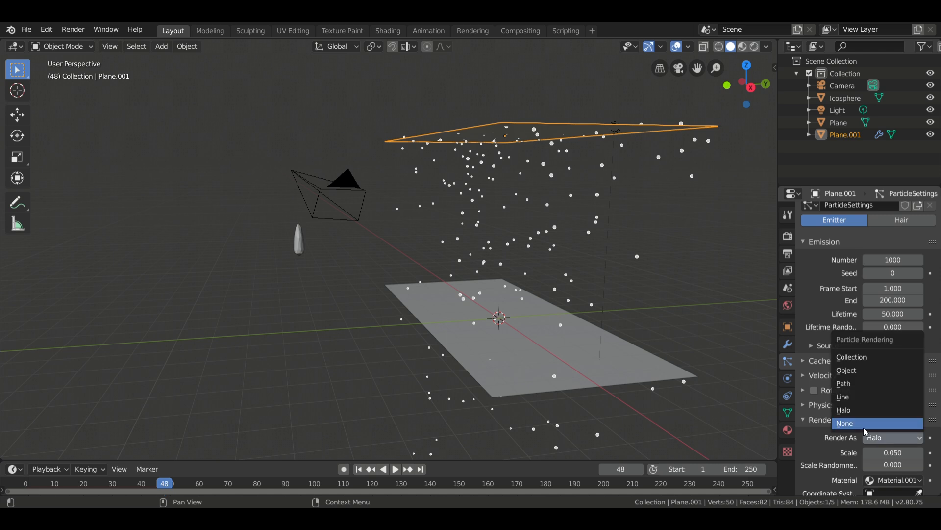
click(855, 374)
scroll(855, 375, down, 2)
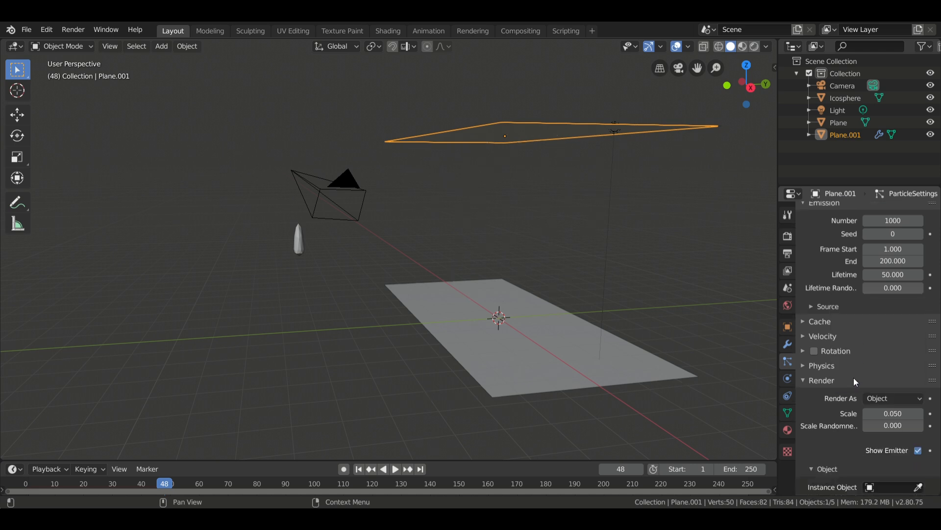
click(892, 492)
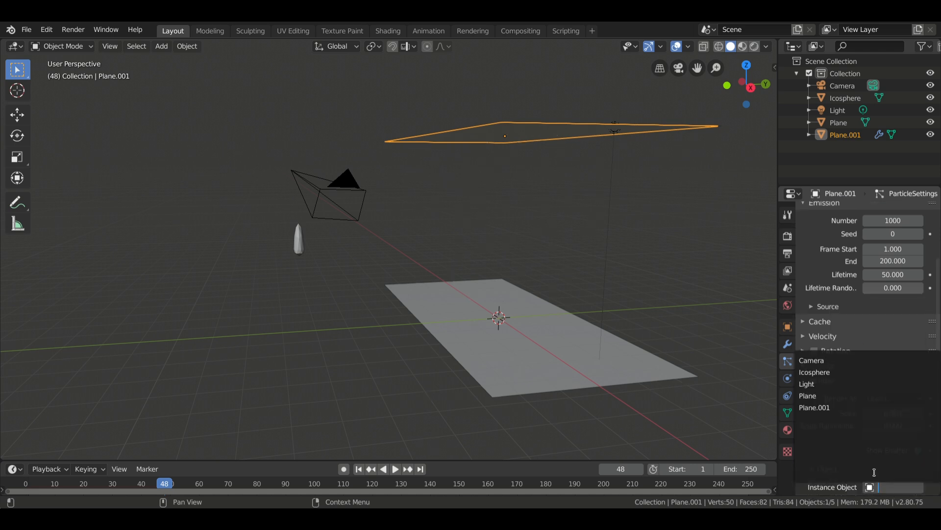
click(823, 374)
Preview the animation with the instanced raindrops, set the current frame to 20 and inspect the drops up close.
key(space)
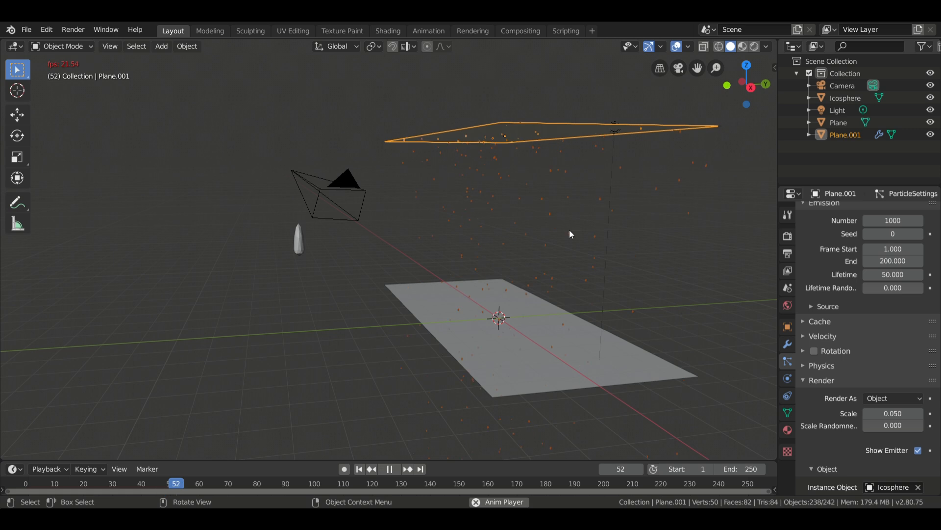
key(space)
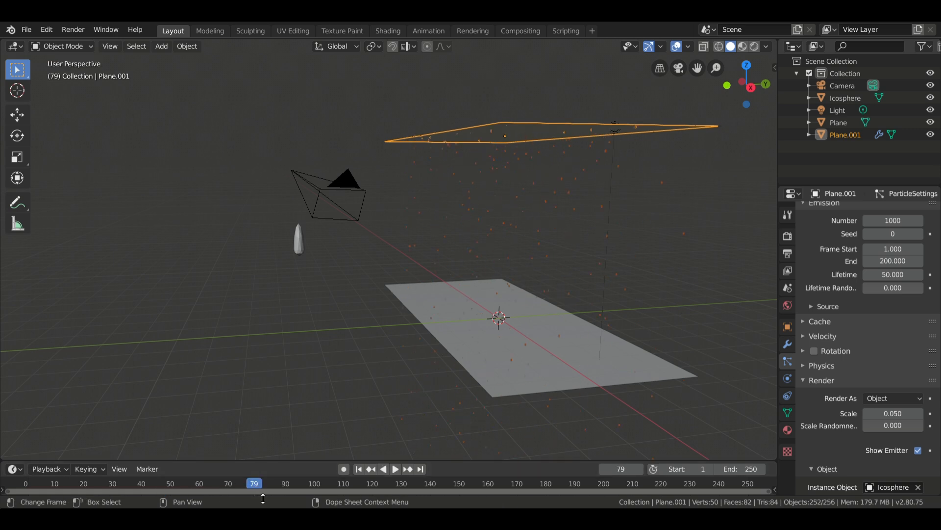
drag(260, 486, 84, 486)
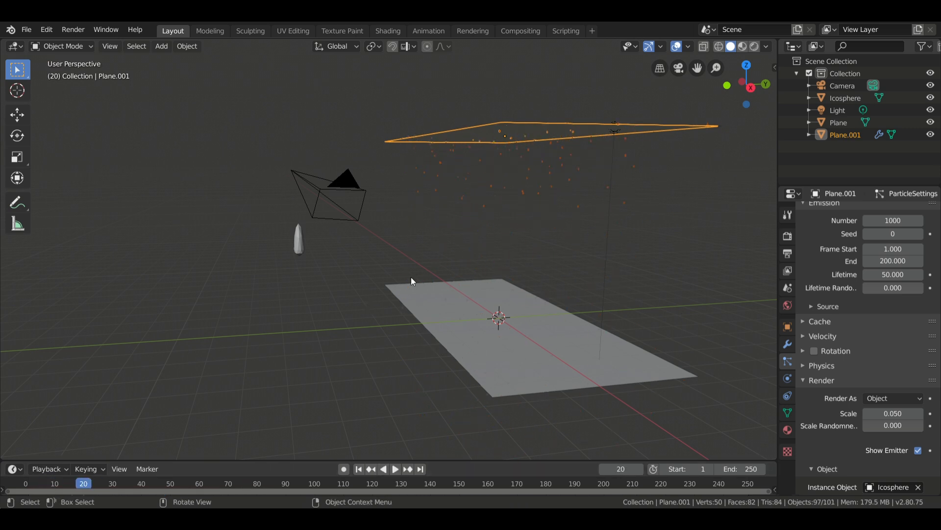
scroll(411, 278, up, 3)
shift+middle_drag(473, 281, 359, 265)
Set the normal velocity of the raised plane's particles to -1 m/s.
scroll(355, 275, down, 3)
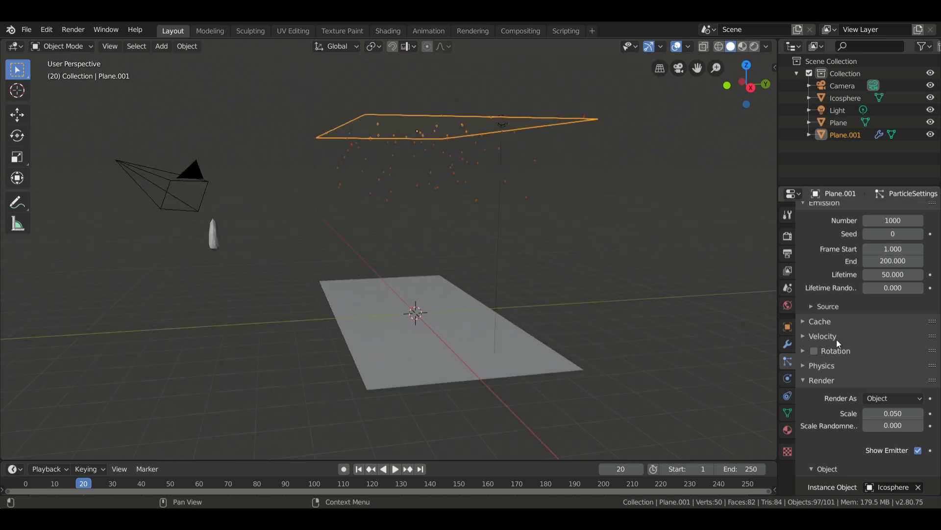
scroll(836, 339, up, 3)
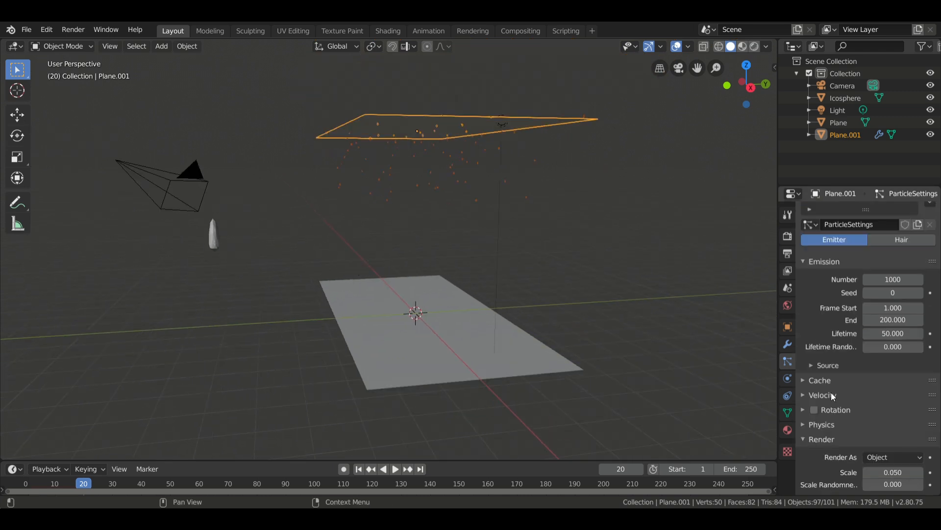
click(834, 396)
click(899, 416)
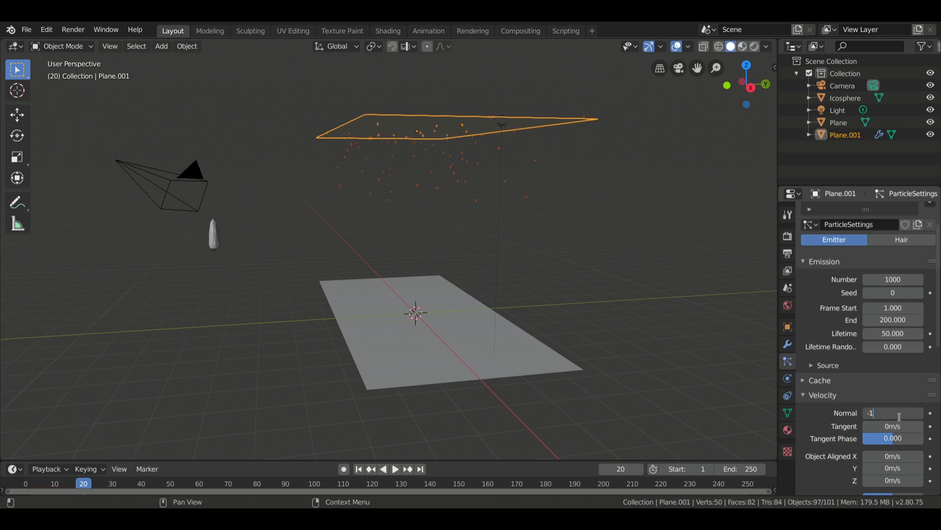
key(Return)
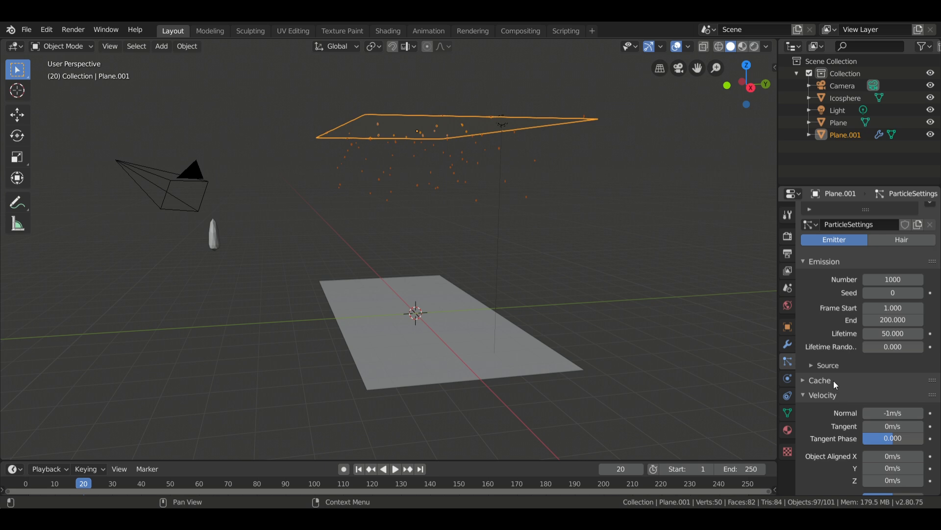
Set the particle emission number to 100000 and preview the falling rain from frame 0.
click(892, 279)
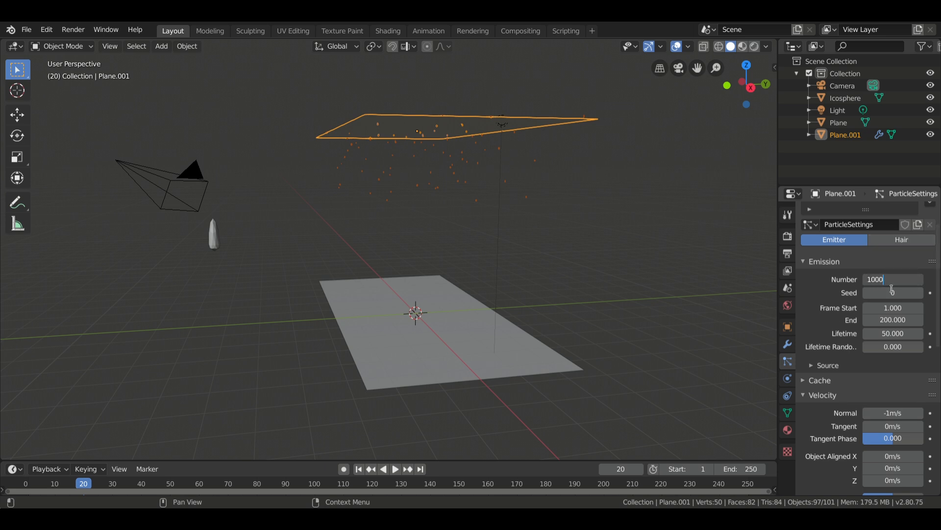
text(100000)
key(Return)
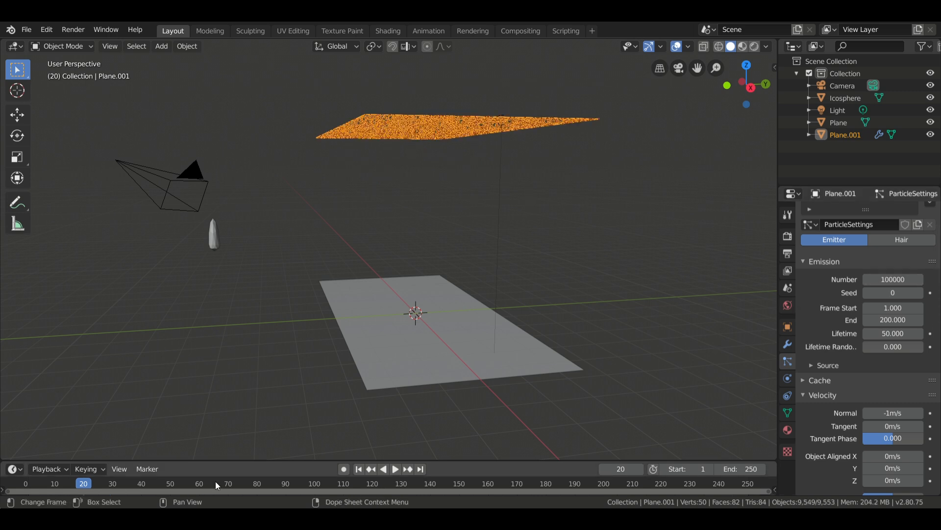
drag(72, 480, 25, 485)
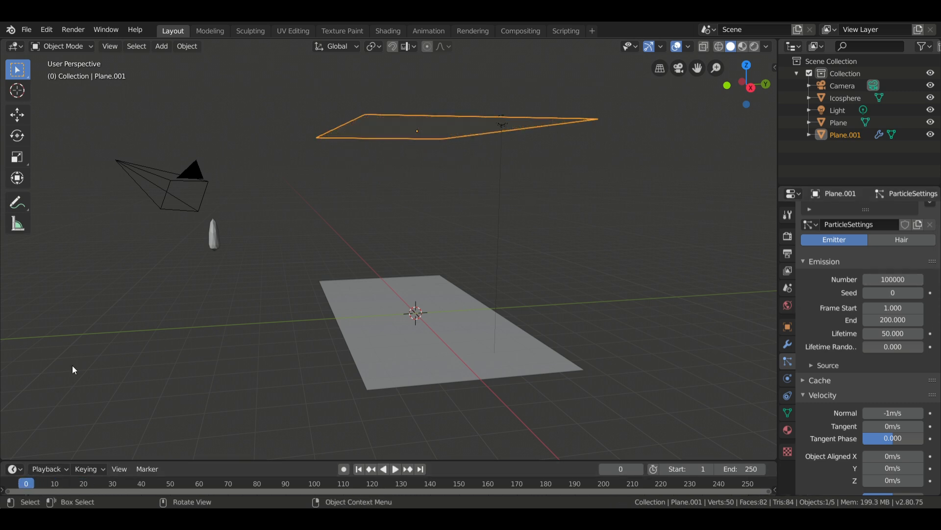
key(space)
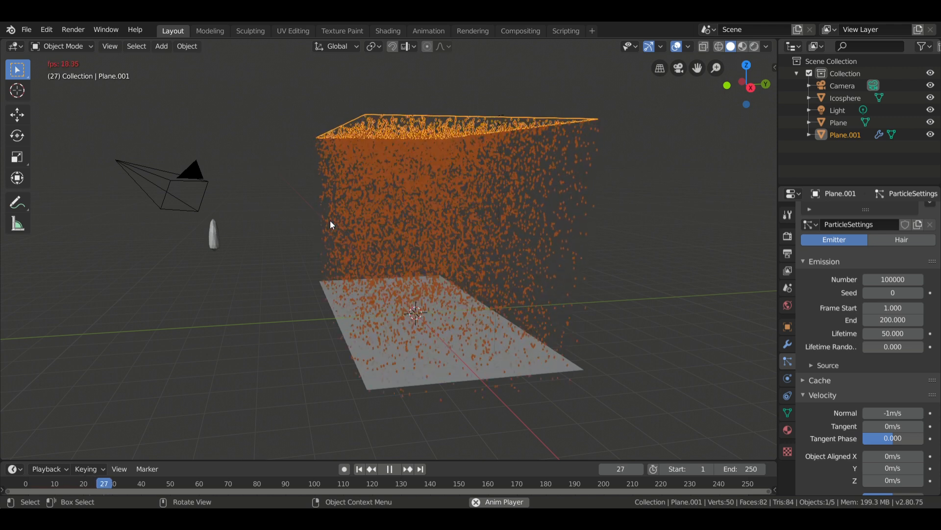
key(space)
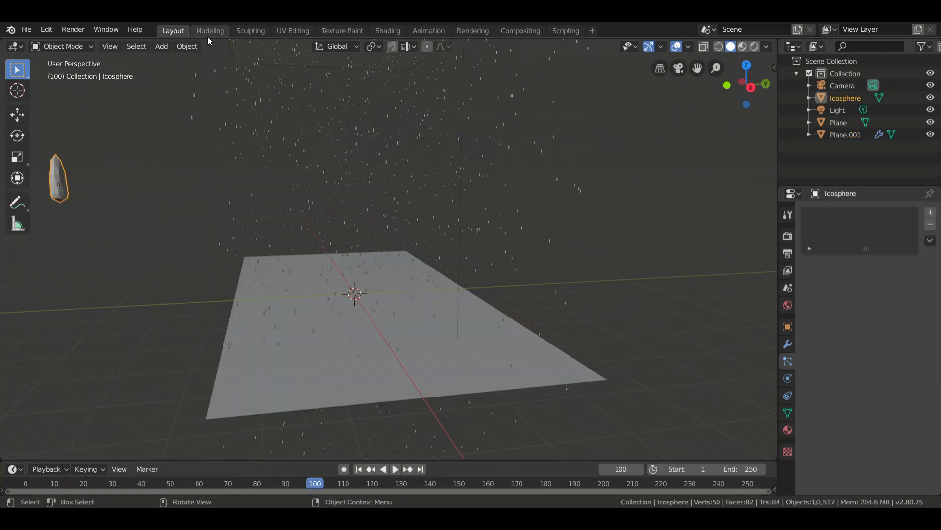
Create a new material for the Icosphere in the Shading workspace and delete its Principled BSDF node.
click(378, 31)
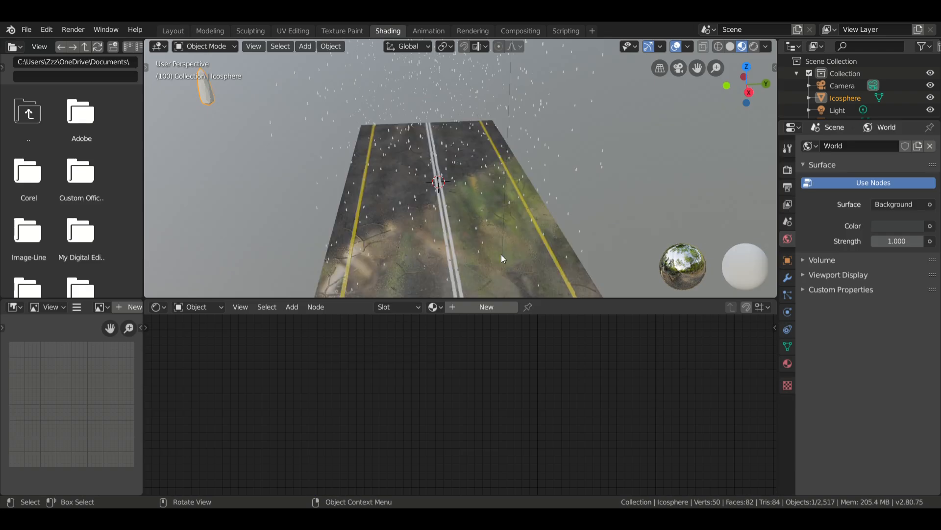
click(489, 313)
middle_drag(401, 387, 259, 495)
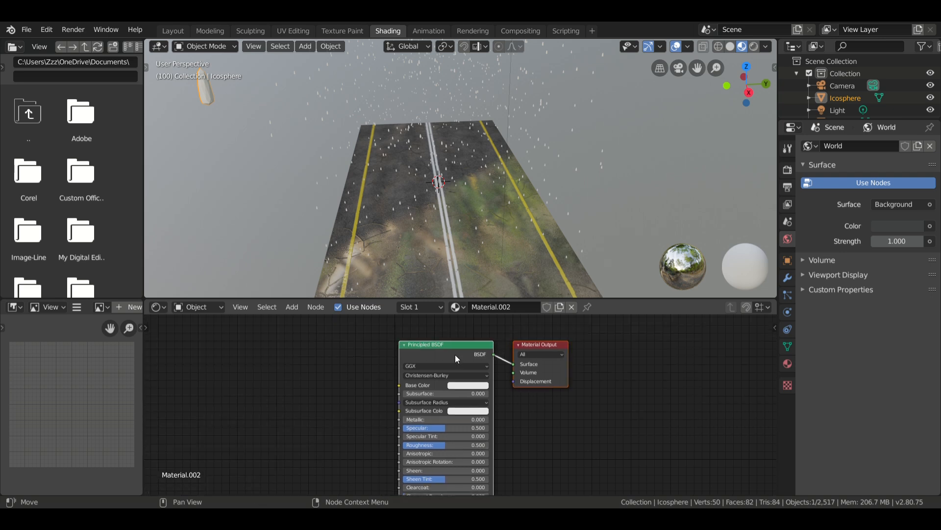
key(x)
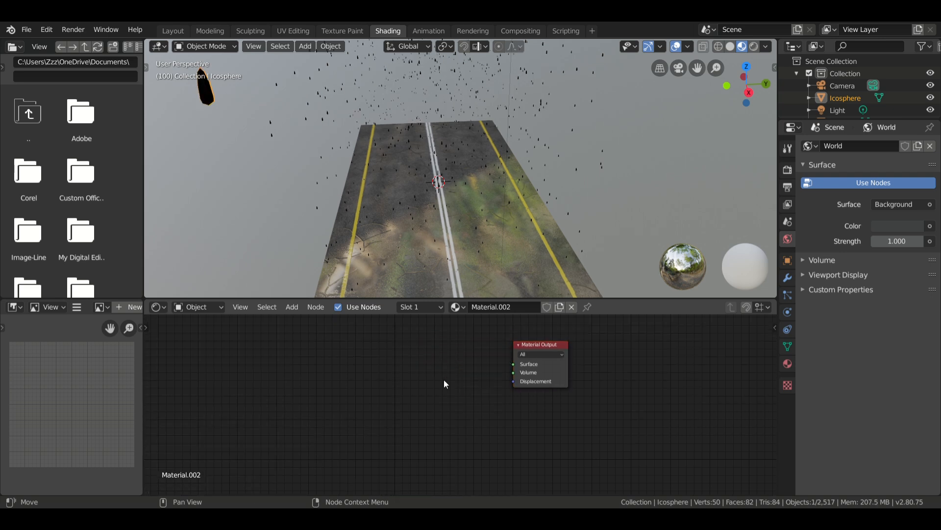
Add a Glass BSDF node and connect its BSDF output to the Material Output's Surface input.
key(shift+a)
mouse_move(434, 408)
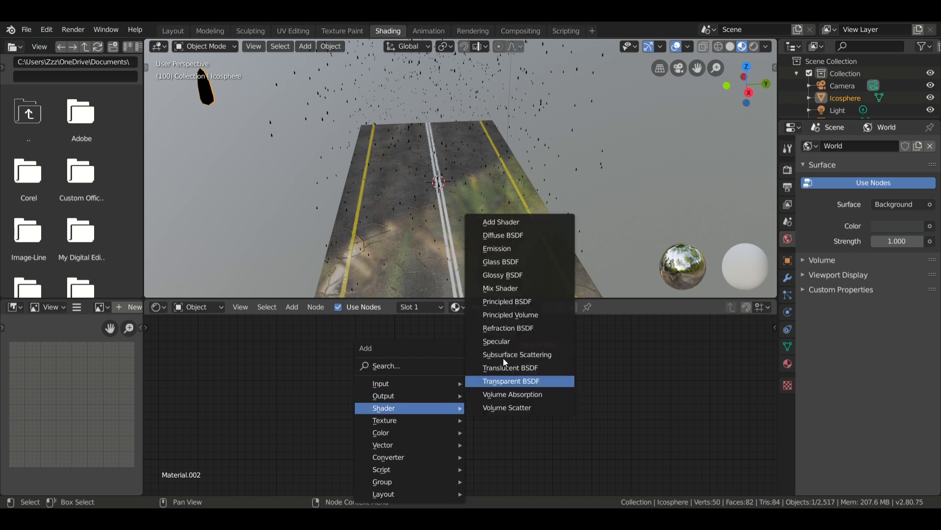
click(505, 262)
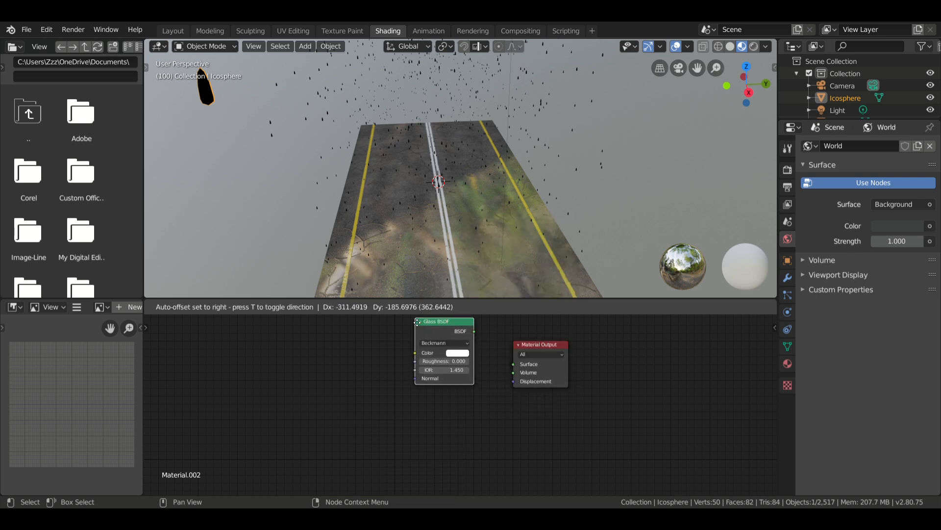
click(411, 340)
drag(468, 347, 513, 364)
Set the Glass BSDF's IOR to 0.3 and inspect the glass raindrops over the road.
click(439, 389)
text(0.)
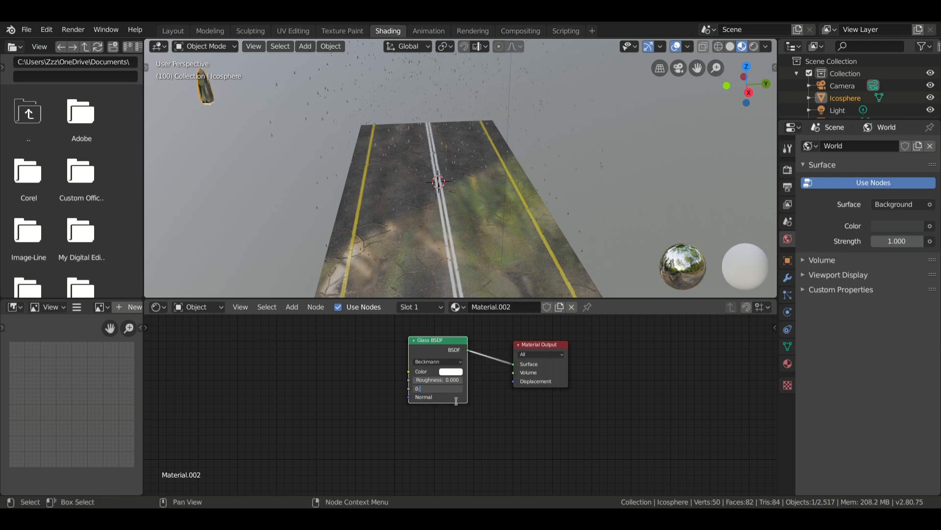
text(3)
key(Return)
scroll(407, 174, up, 5)
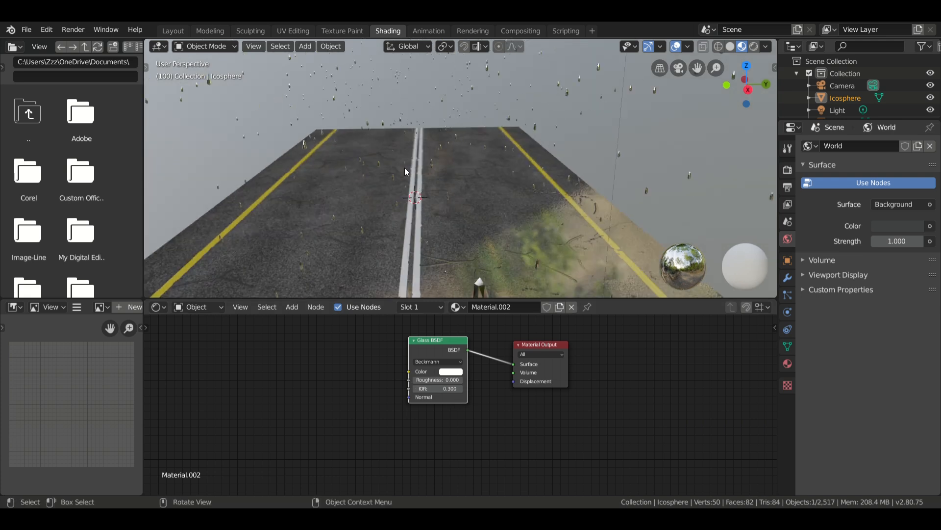
scroll(365, 150, down, 4)
right_click(213, 73)
click(212, 74)
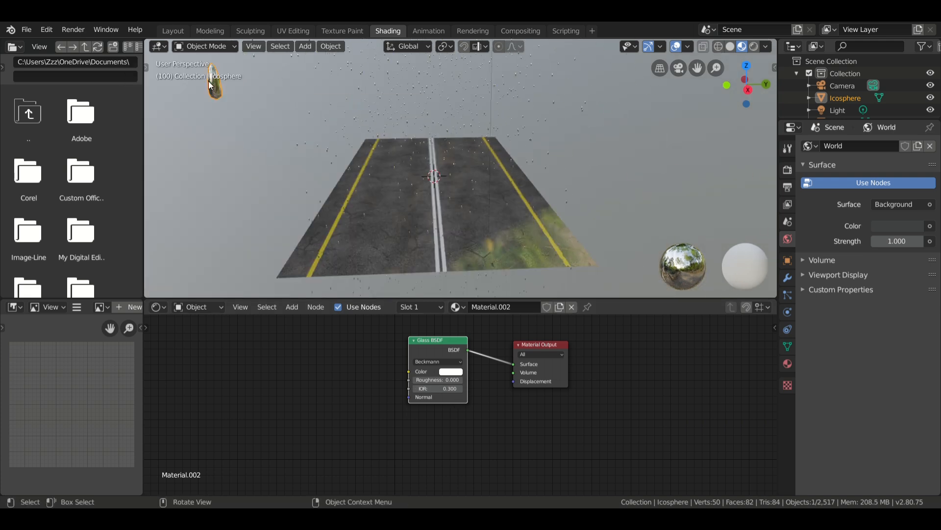
scroll(390, 164, up, 5)
middle_drag(391, 163, 457, 166)
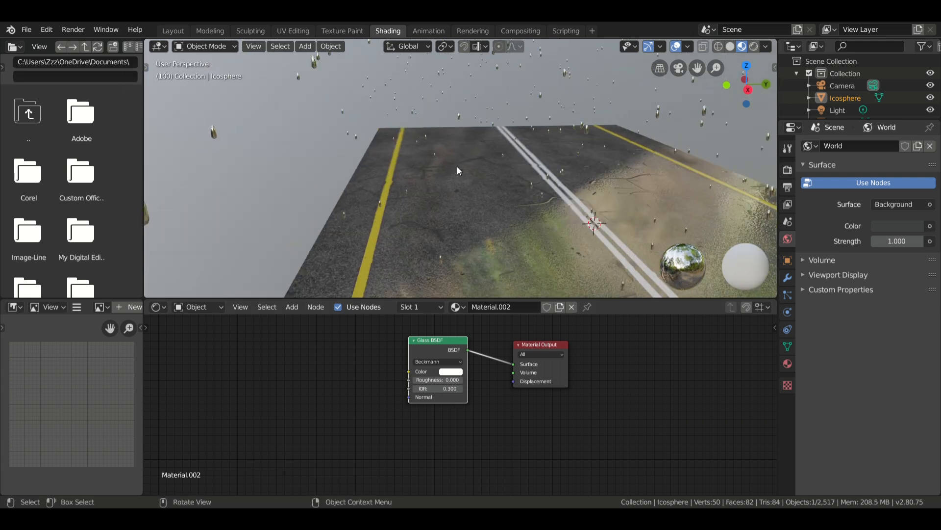
Return to the Layout workspace and preview the rain animation with the viewport in material preview shading.
click(178, 31)
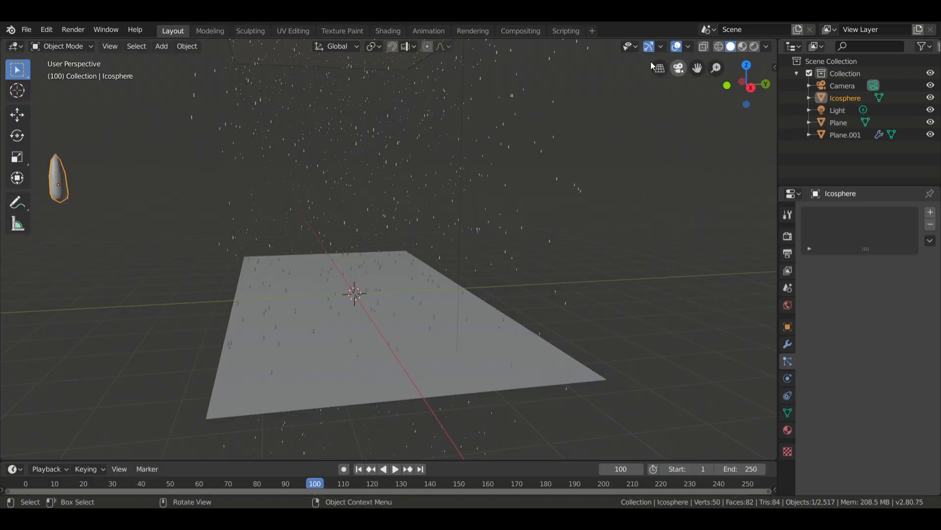
middle_drag(493, 118, 668, 230)
key(space)
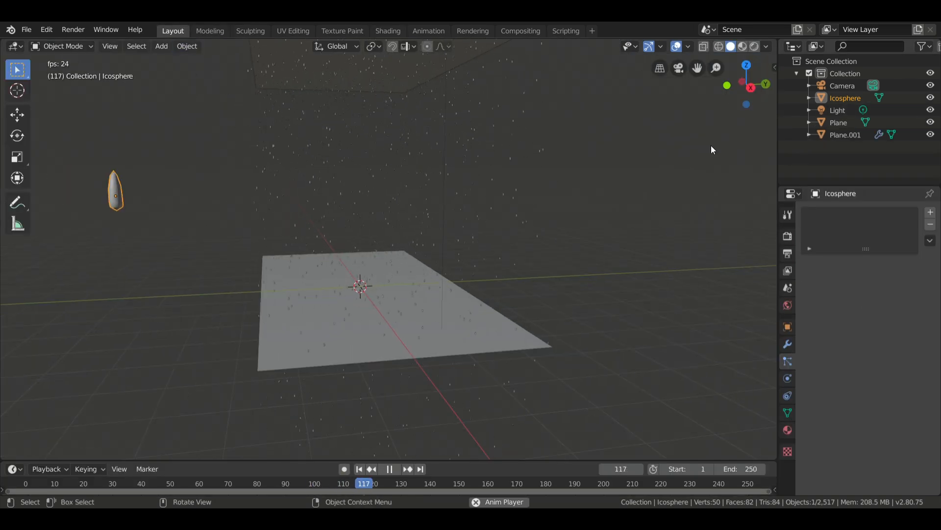
click(742, 46)
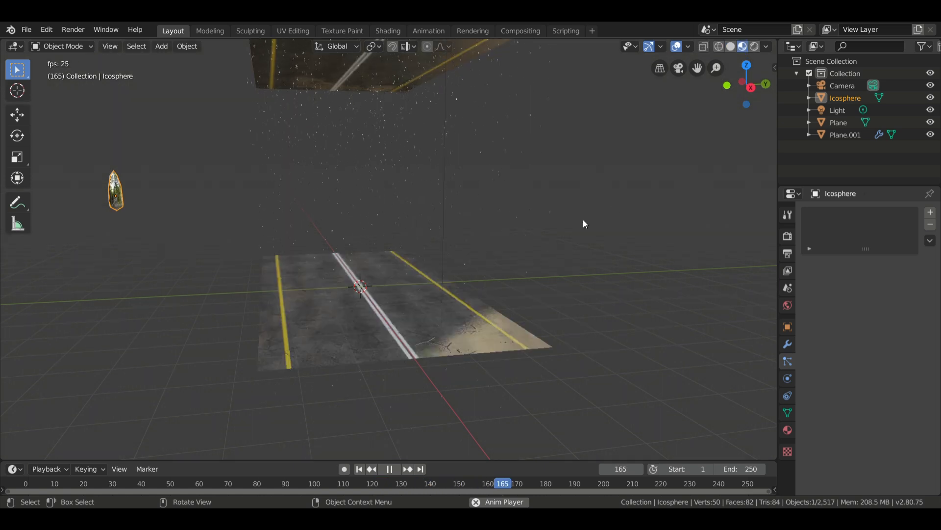
mouse_move(531, 249)
middle_down()
mouse_move(506, 275)
mouse_move(551, 250)
middle_up()
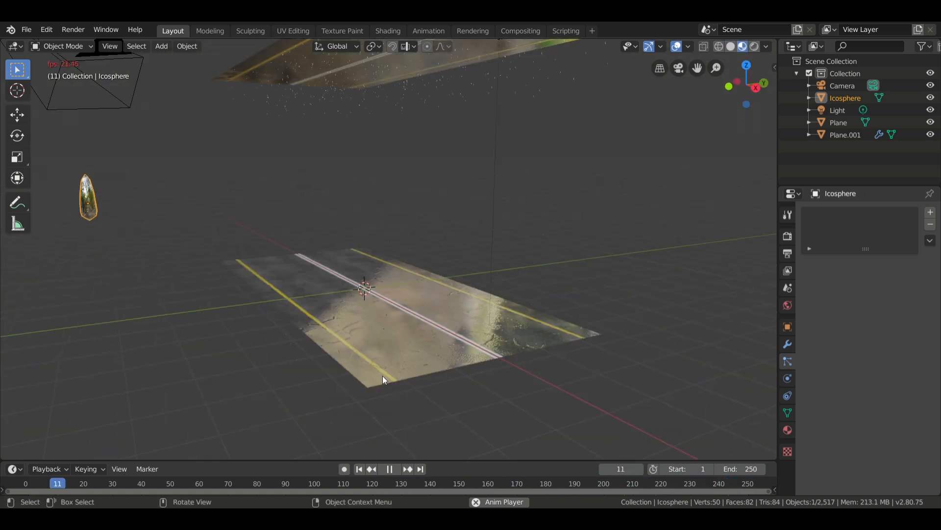
key(space)
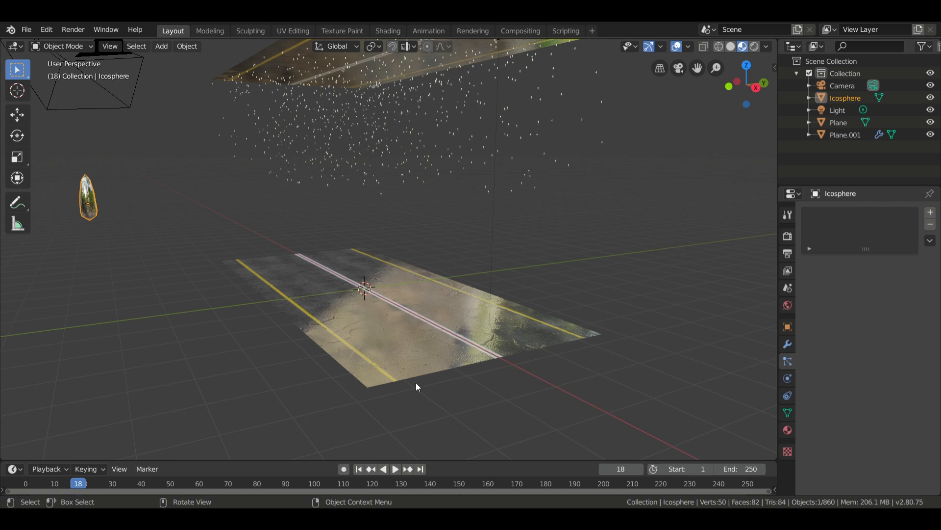
Enable Dynamic Paint physics on the lower road plane and add a canvas to it.
click(392, 331)
middle_drag(487, 347, 634, 429)
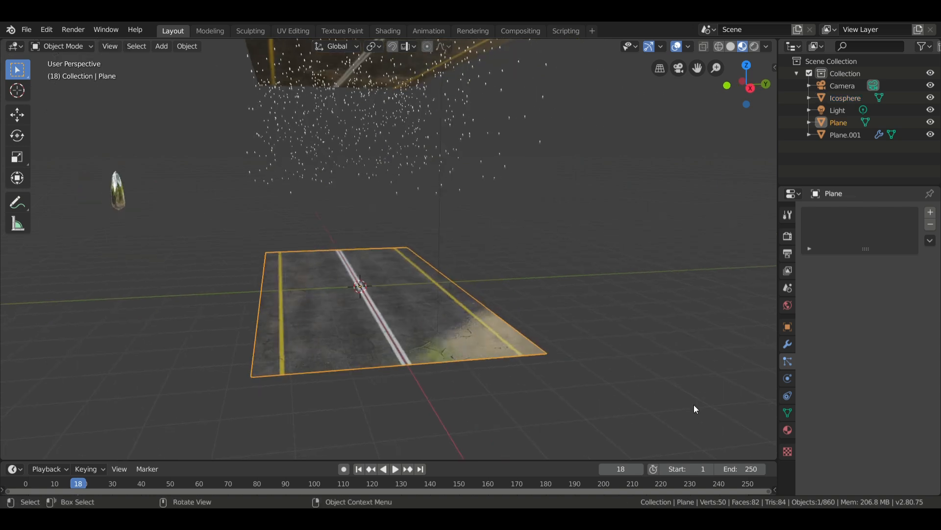
click(788, 378)
click(852, 270)
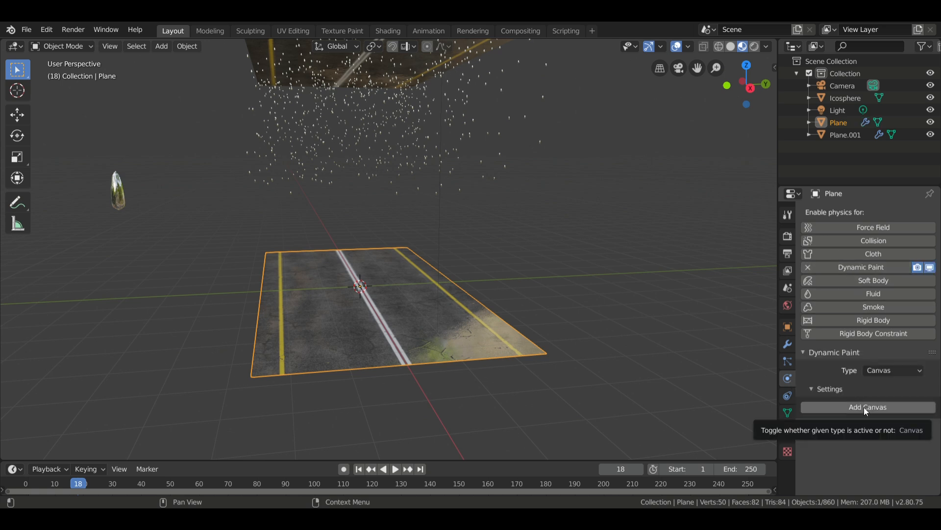
click(864, 407)
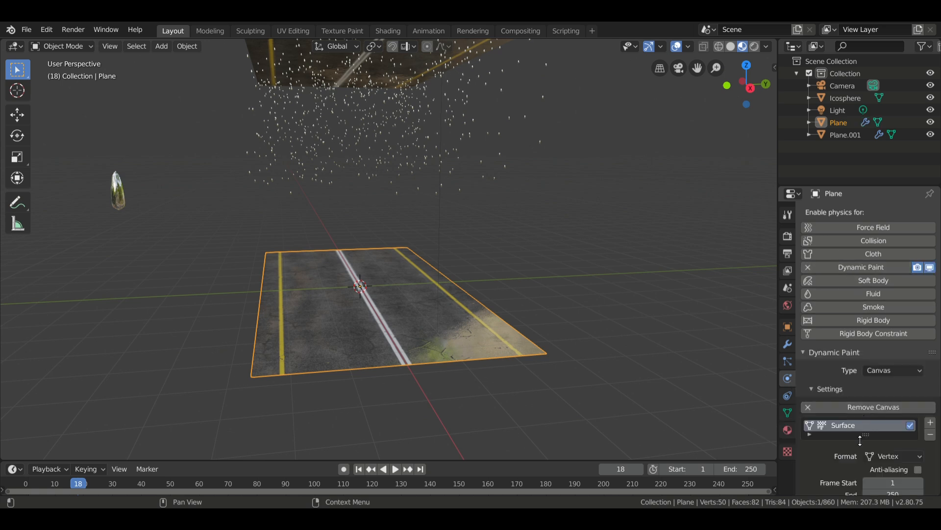
Set the canvas surface format to Image Sequence, with end frame 100 and 2 sub-steps.
scroll(855, 439, down, 3)
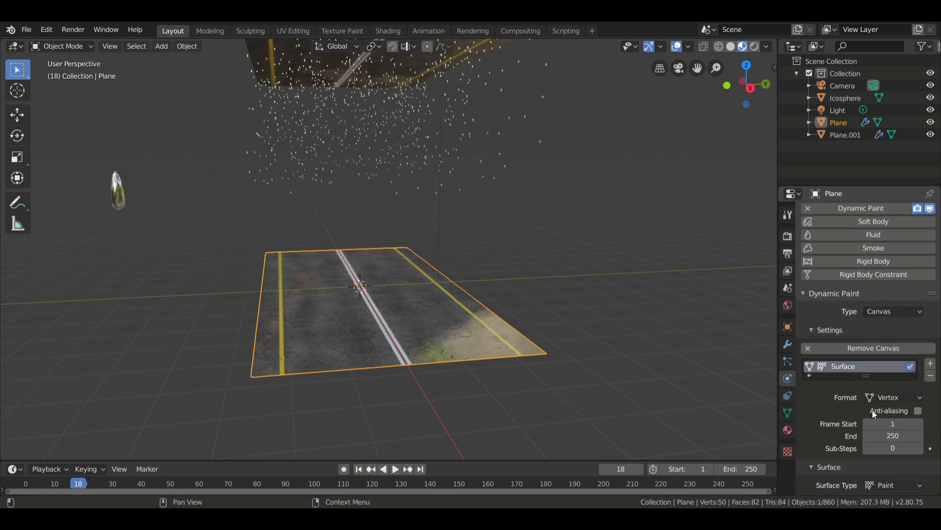
click(890, 398)
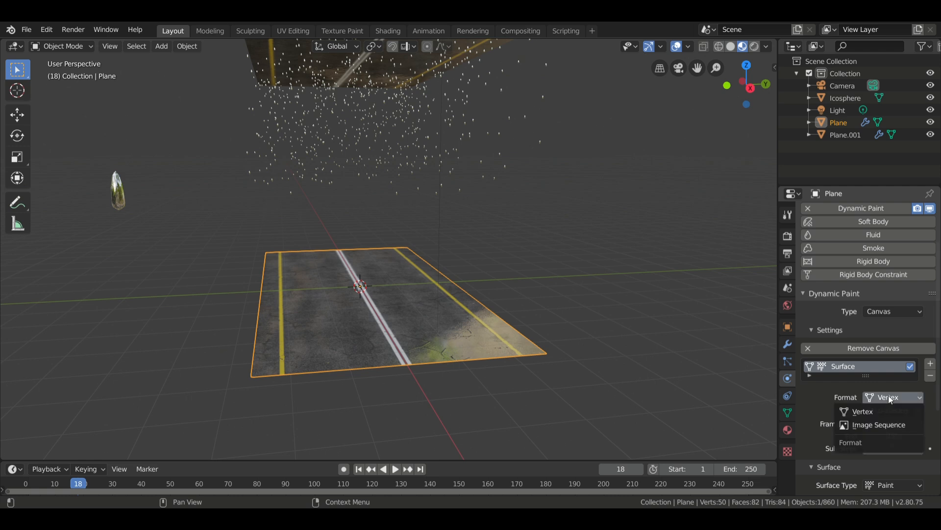
click(890, 424)
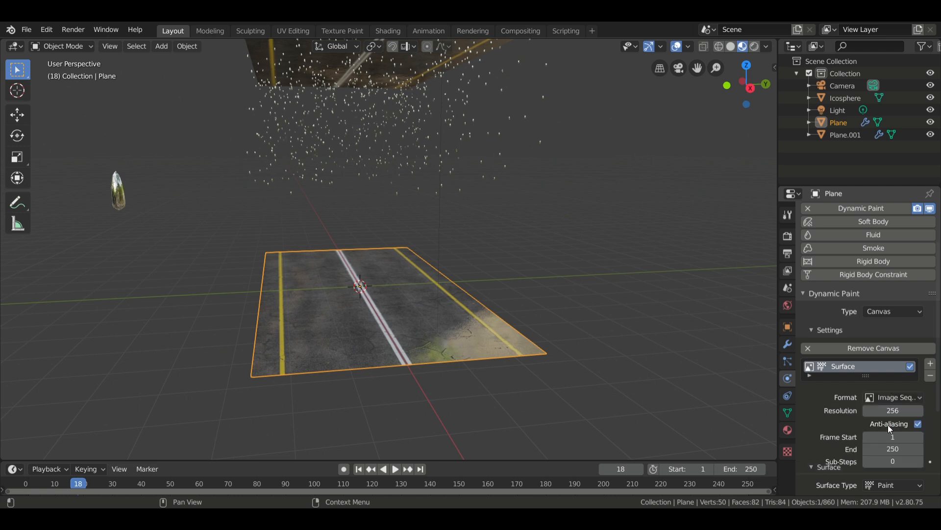
click(896, 449)
text(100)
key(Return)
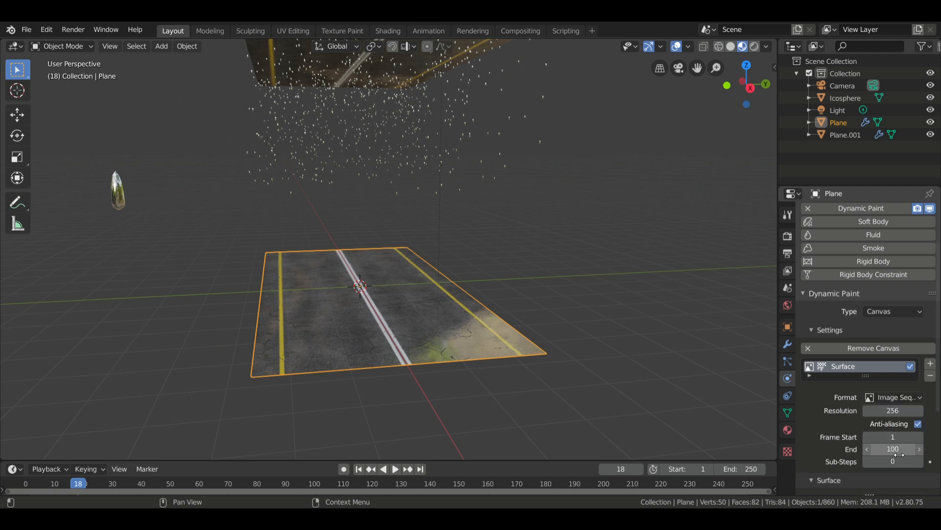
click(916, 464)
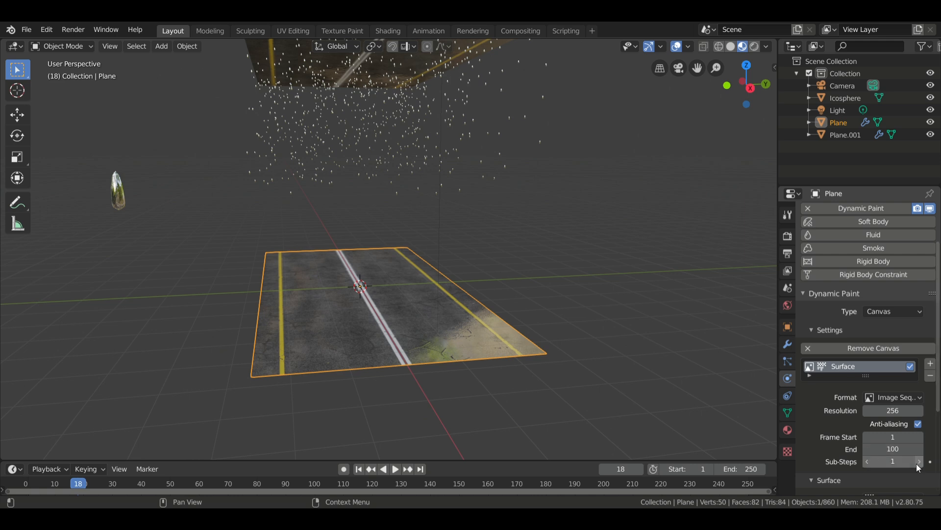
click(917, 463)
scroll(834, 402, down, 5)
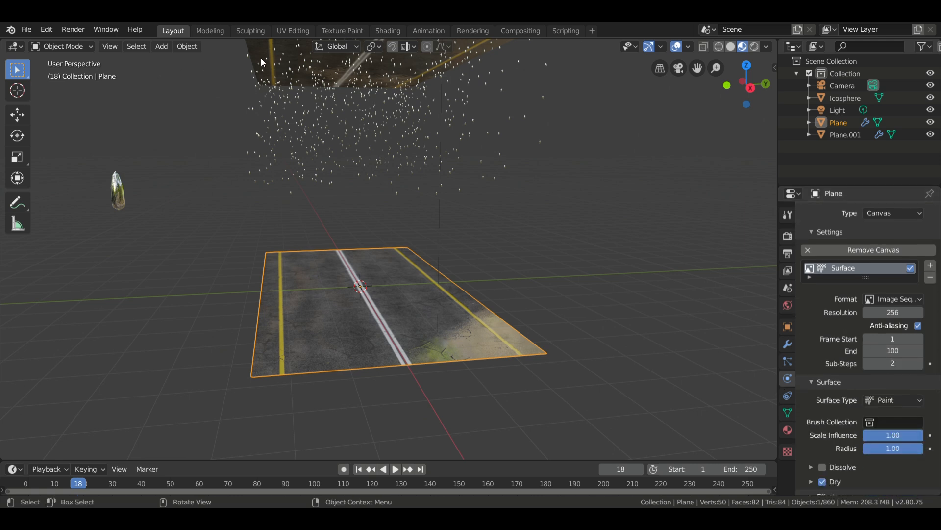
Enable Dynamic Paint on the raised emitter plane, set its type to Brush and add the brush.
click(290, 58)
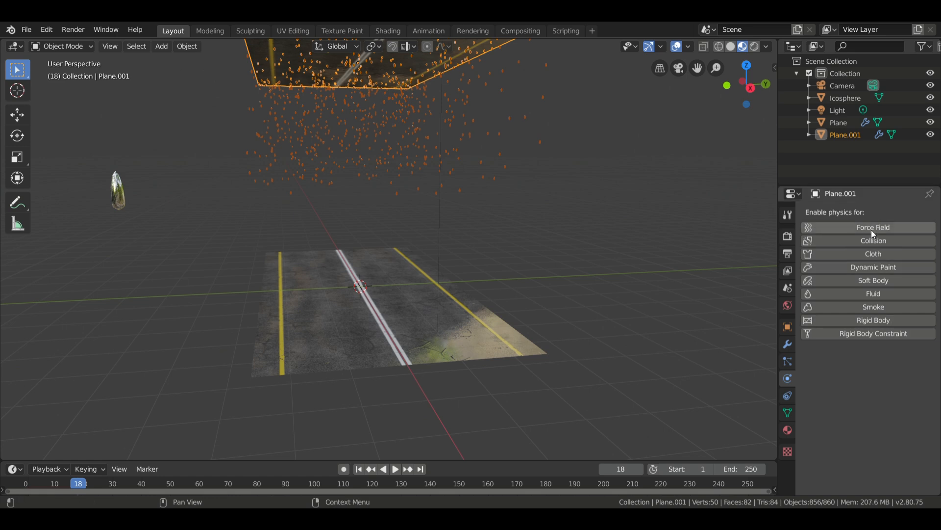
click(870, 265)
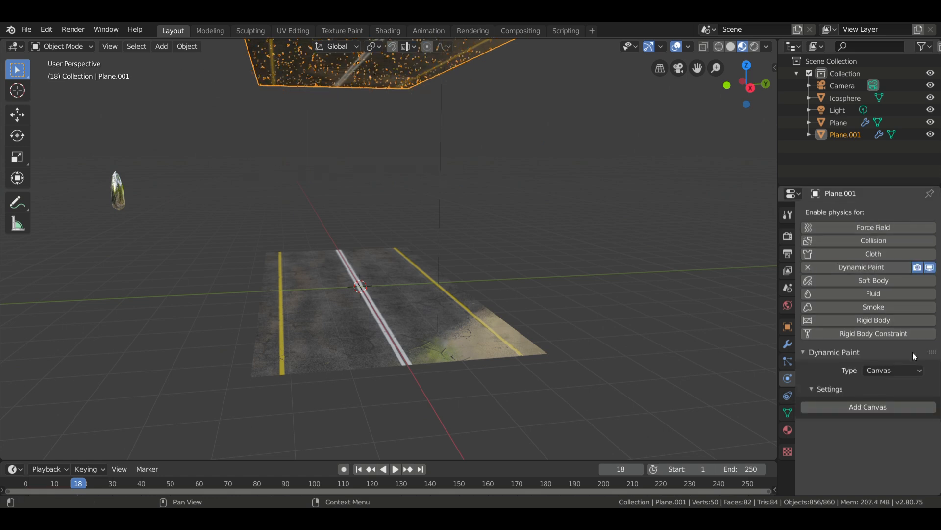
click(910, 368)
click(908, 398)
click(911, 406)
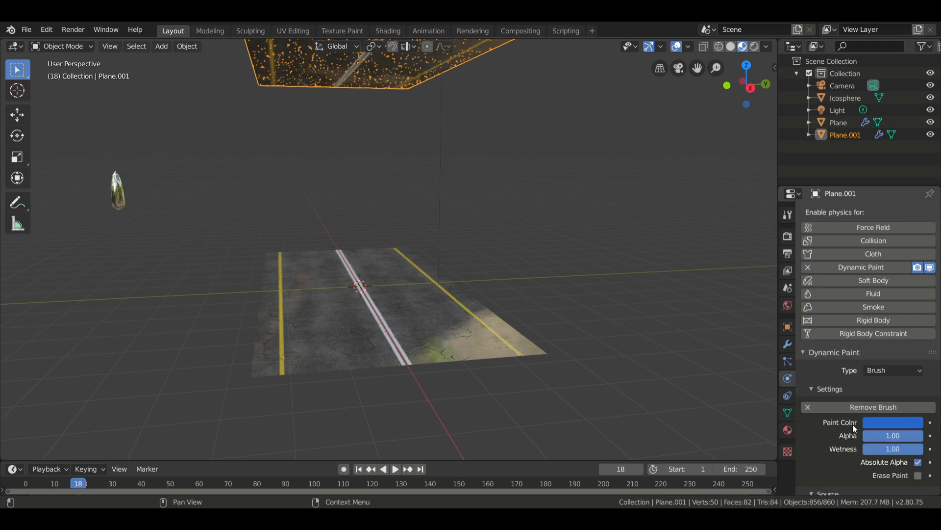
scroll(852, 424, down, 3)
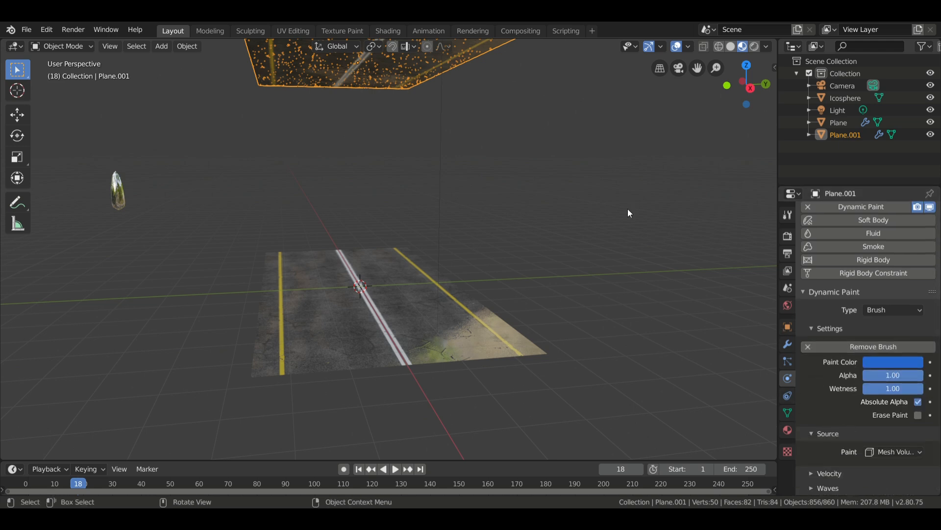
On the road plane's canvas surface, turn off Dry and enable the Spread effect.
click(389, 309)
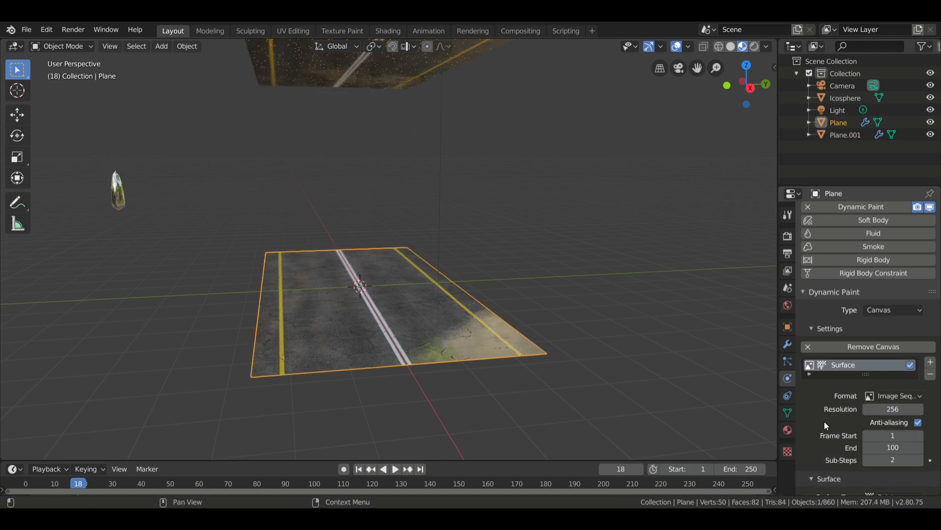
scroll(825, 421, down, 6)
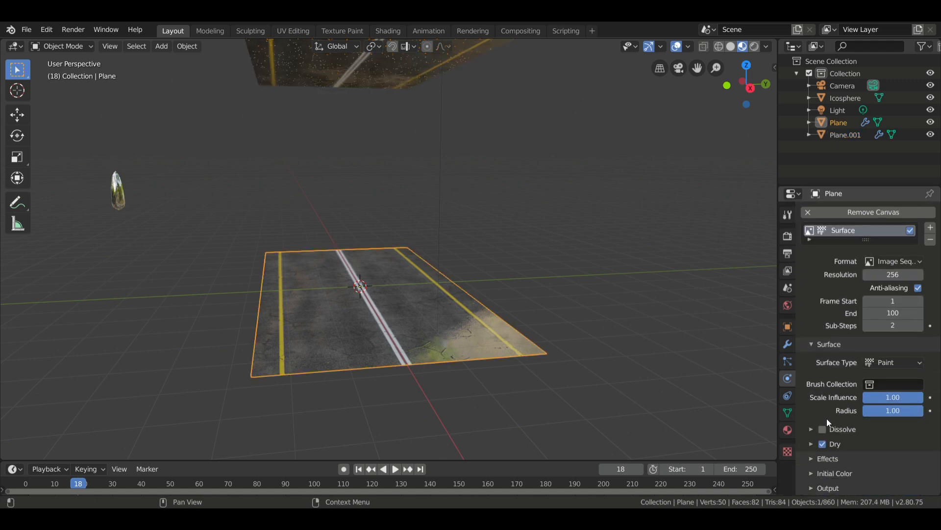
click(827, 459)
scroll(846, 451, down, 2)
scroll(847, 451, down, 1)
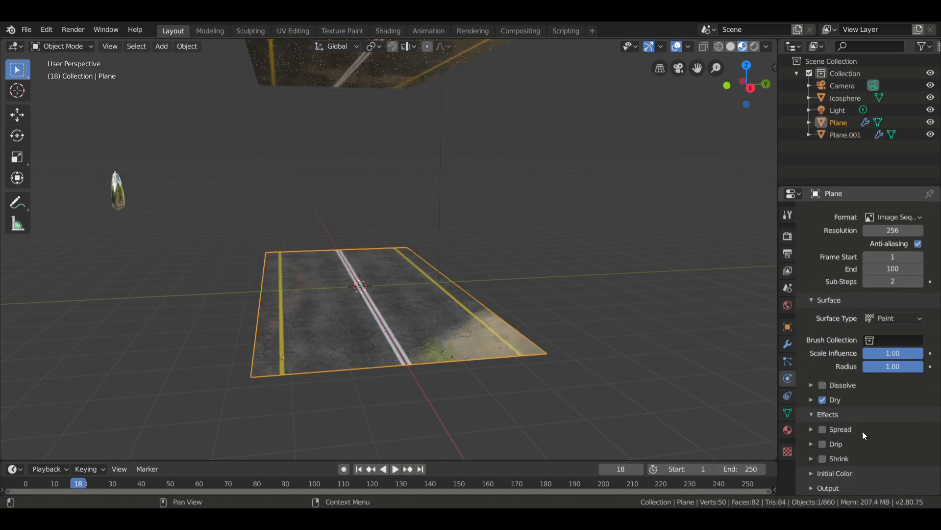
click(823, 430)
click(822, 401)
click(812, 429)
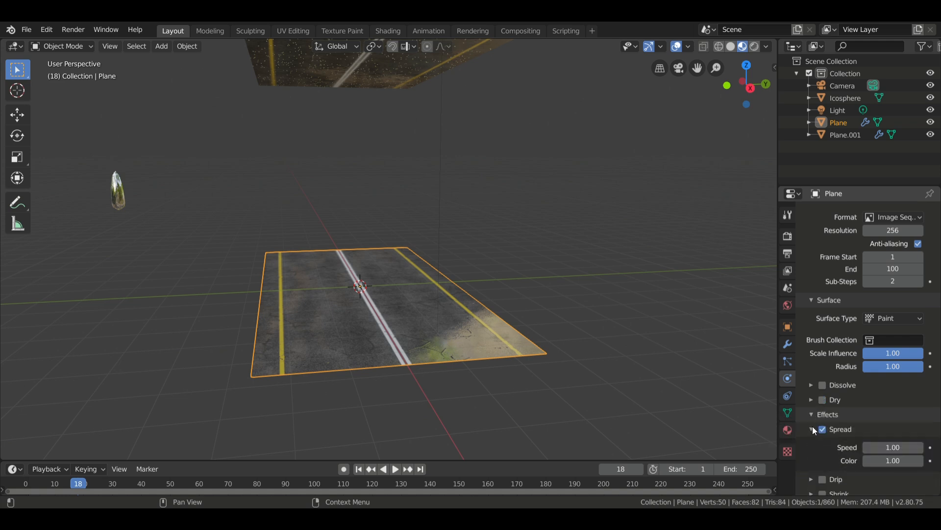
Set the Spread effect's speed to 0.1 on the road plane's canvas surface.
click(899, 447)
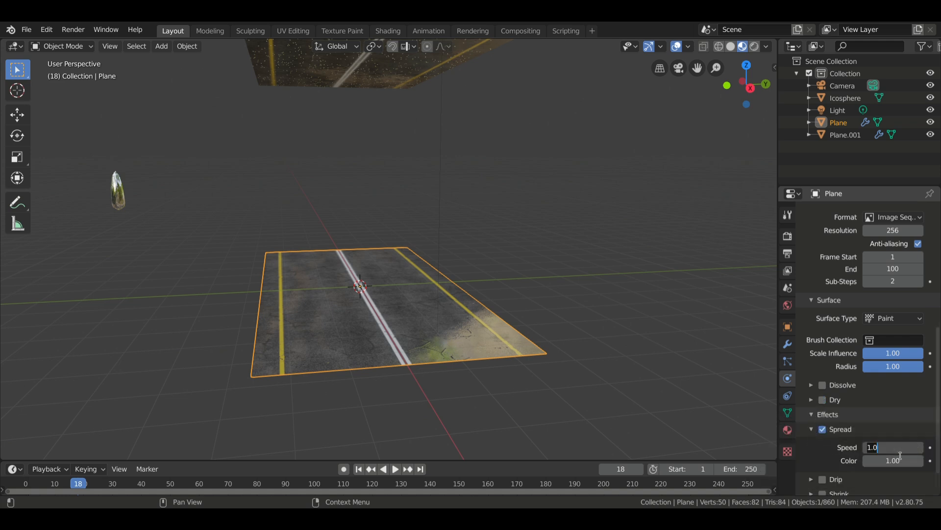
key(BackSpace)
key(BackSpace)
key(BackSpace)
text(0.1)
key(Return)
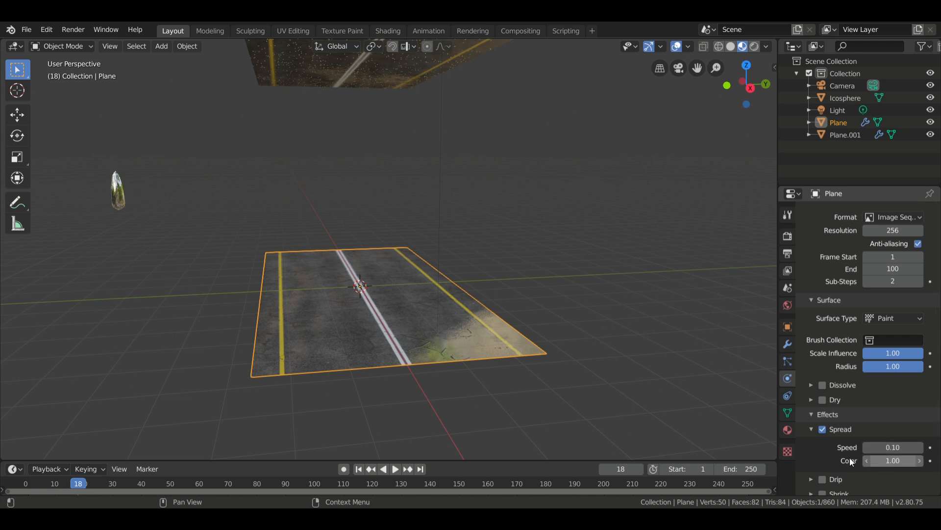
Set the initial color type of the road's canvas surface to Color.
scroll(834, 455, down, 2)
click(814, 480)
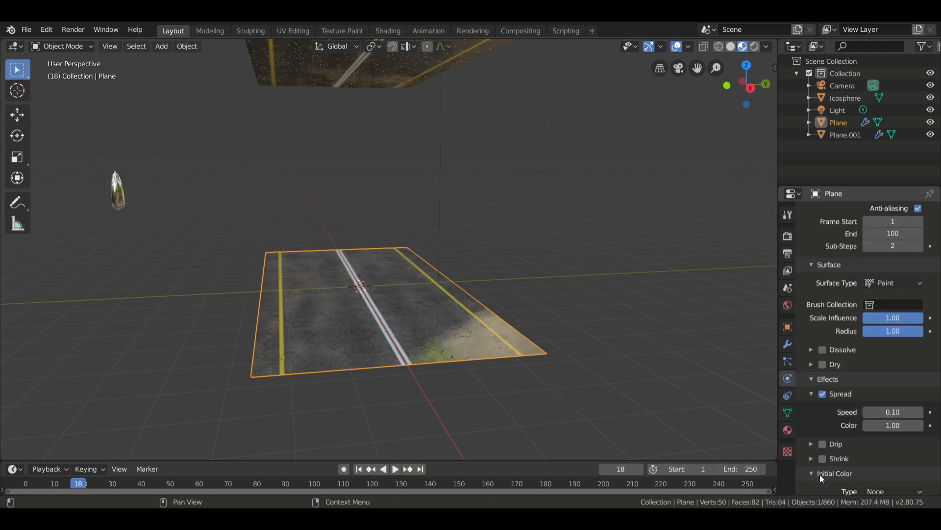
scroll(820, 474, down, 1)
click(892, 468)
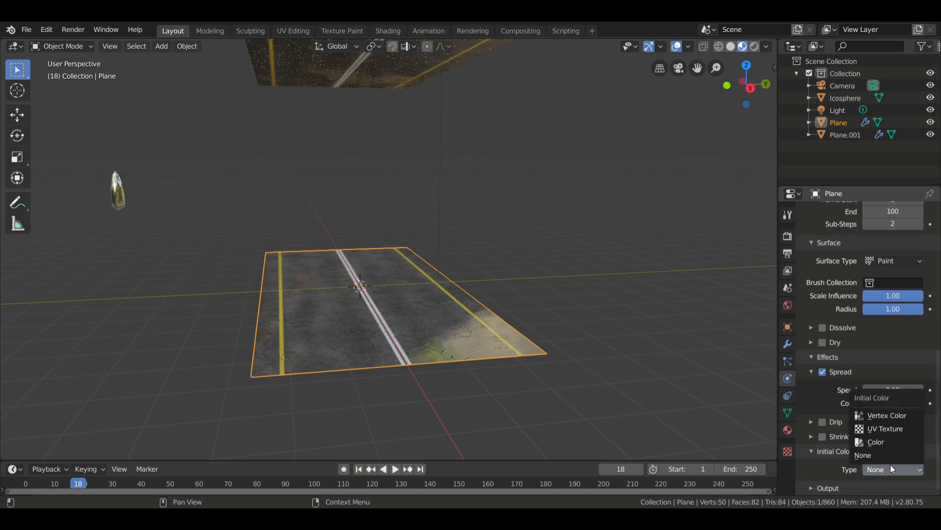
click(887, 444)
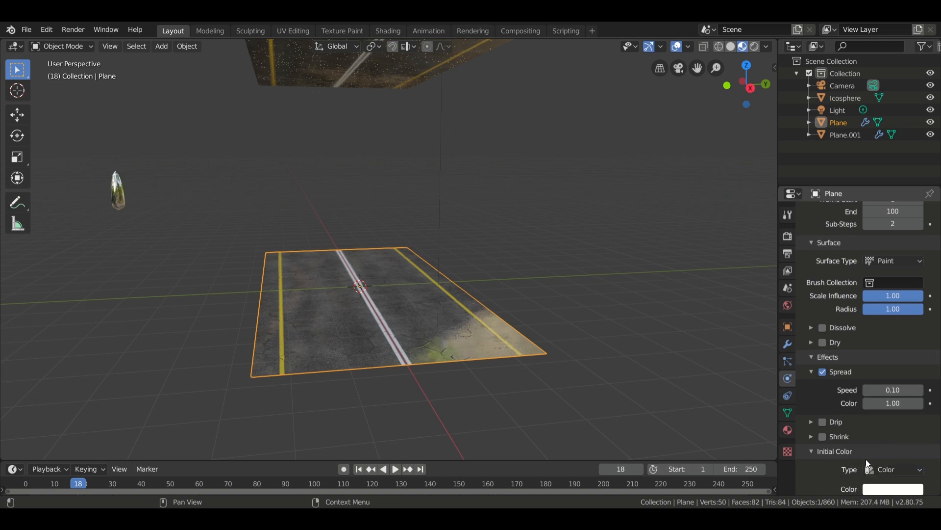
scroll(866, 459, down, 1)
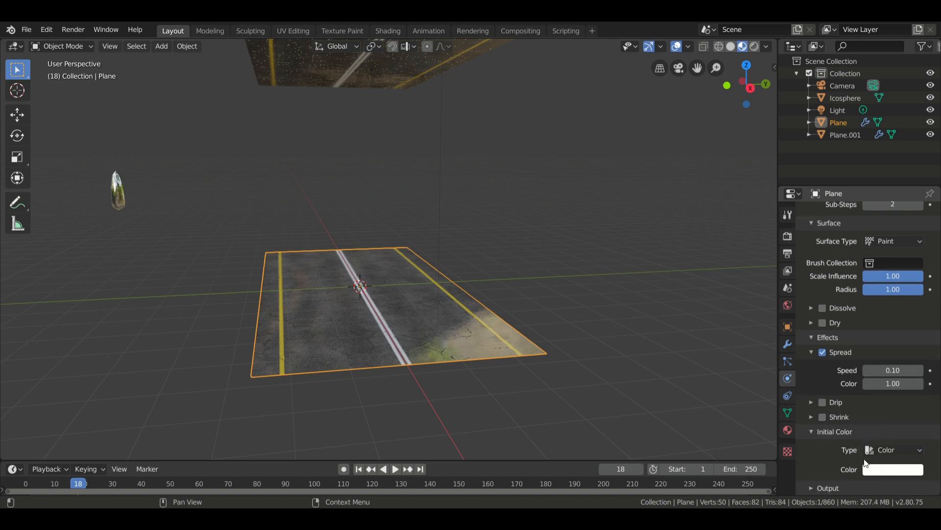
On the raised emitter plane's brush, change the paint color to black and turn off Absolute Alpha.
click(362, 59)
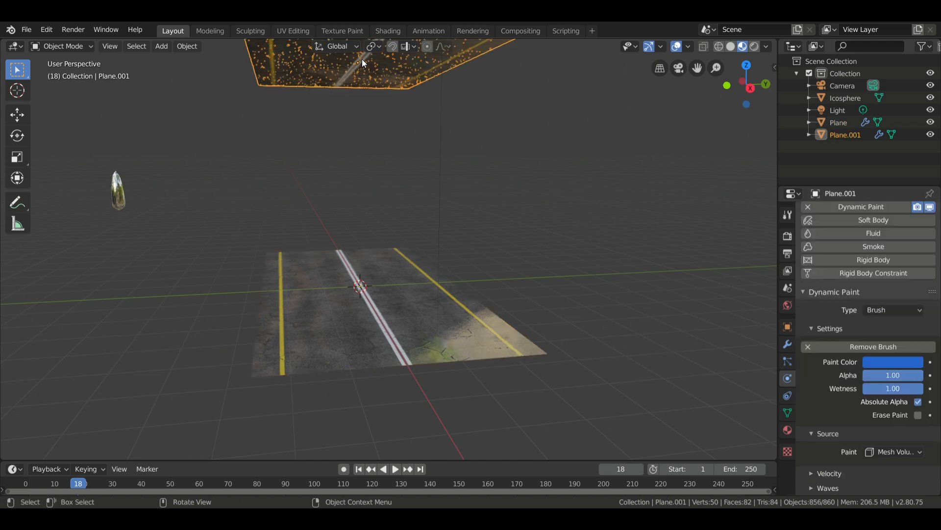
click(893, 360)
drag(913, 273, 915, 288)
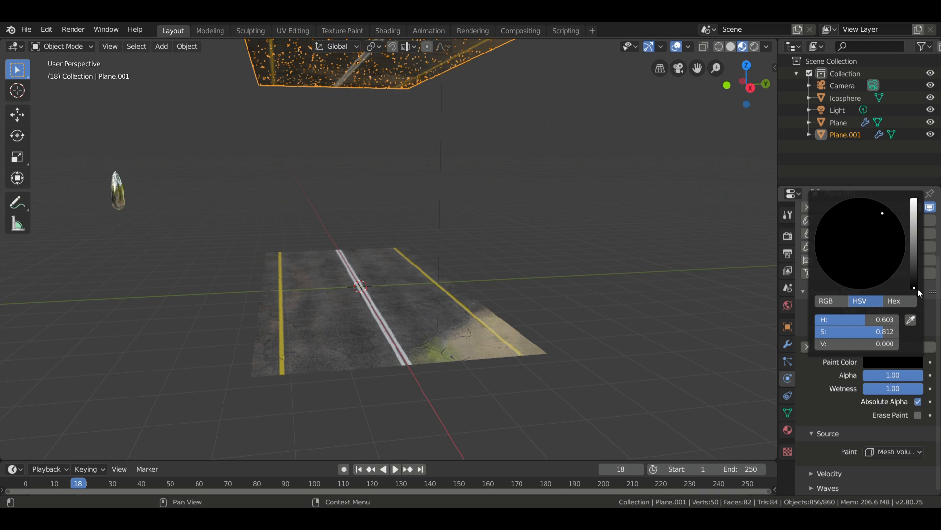
click(834, 400)
Assign UVMap as the output UV map of the road plane's canvas surface.
click(407, 307)
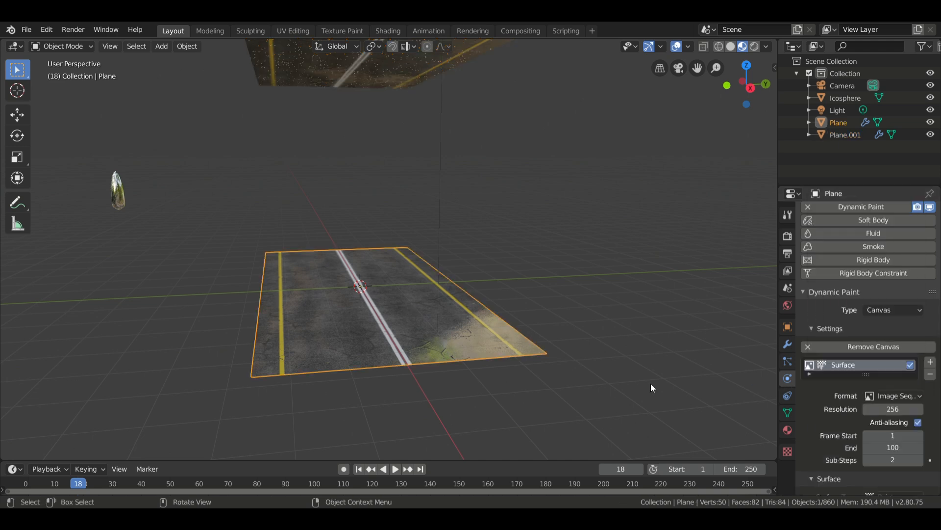
scroll(817, 425, down, 3)
scroll(817, 427, down, 2)
scroll(816, 427, up, 3)
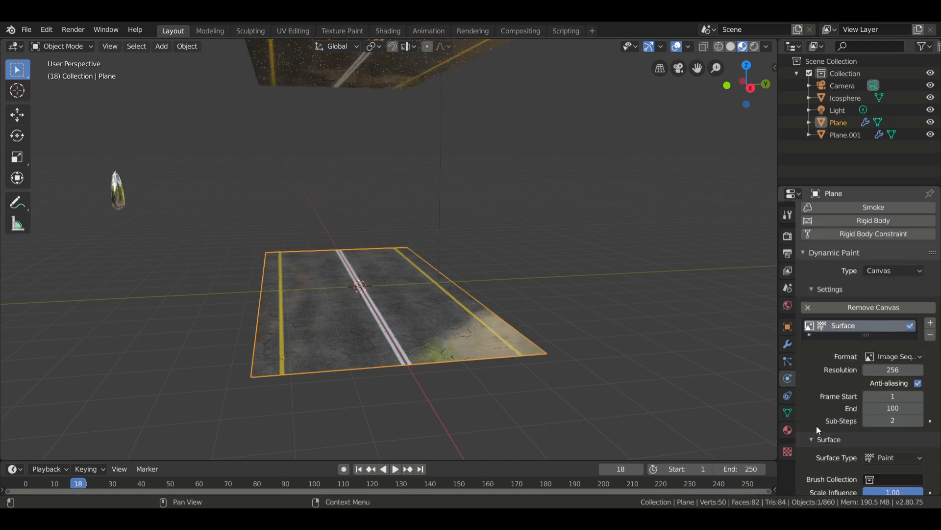
scroll(816, 427, up, 2)
scroll(816, 426, down, 4)
scroll(817, 430, down, 3)
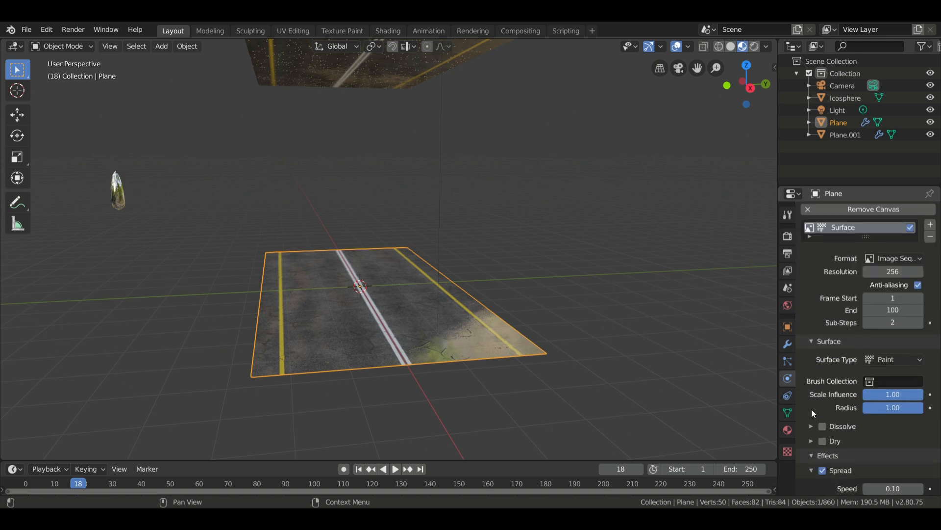
scroll(822, 381, down, 6)
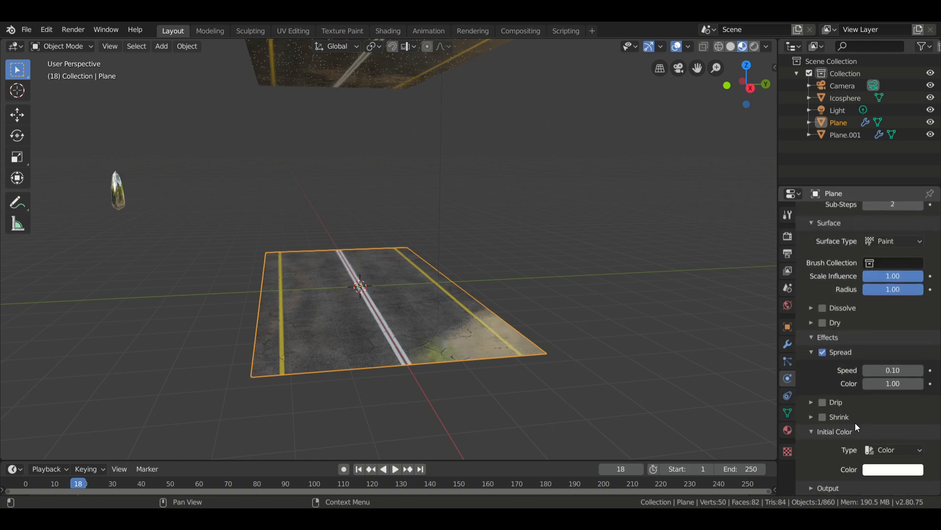
scroll(830, 456, down, 5)
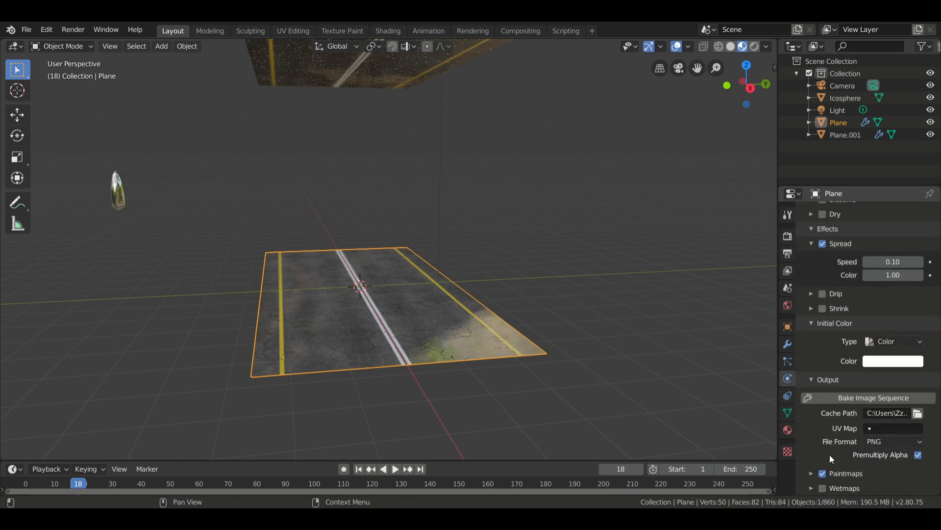
click(874, 429)
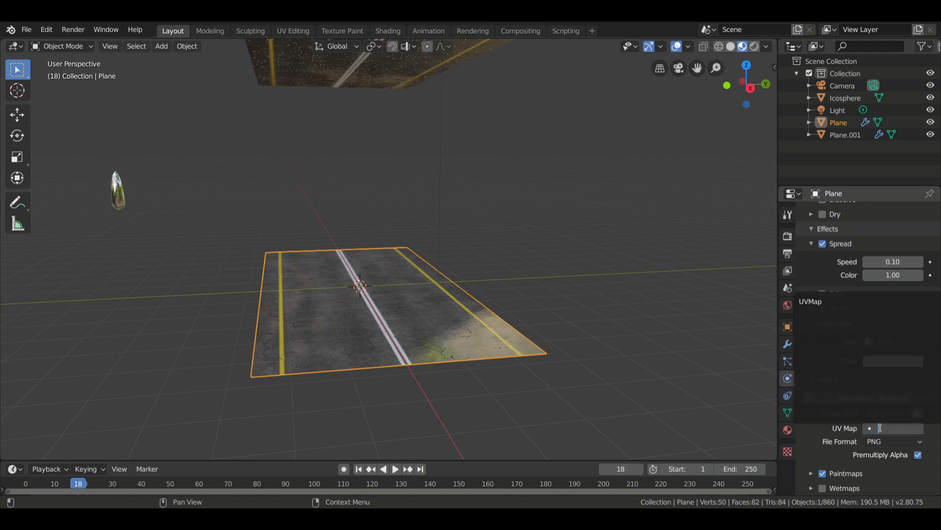
click(814, 302)
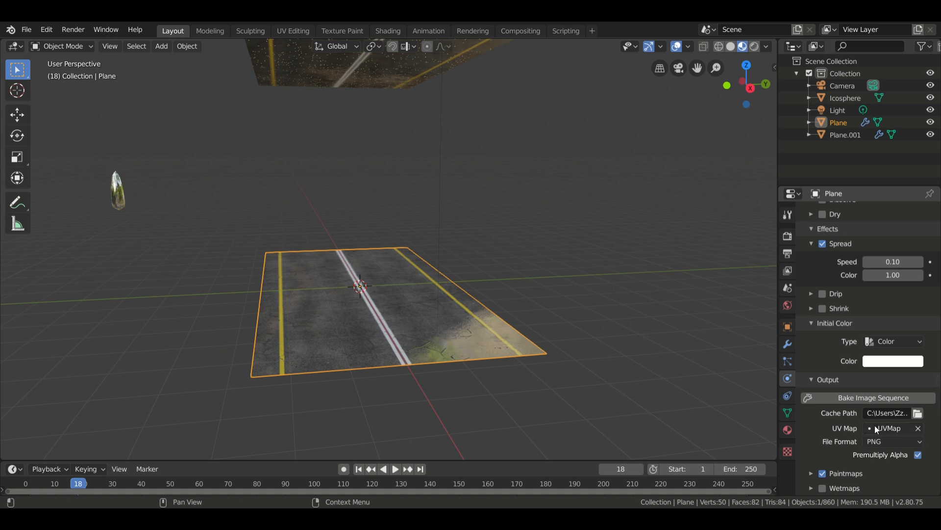
Enable Dry on the road's first canvas surface and set its drying time to 100.
scroll(823, 372, up, 1)
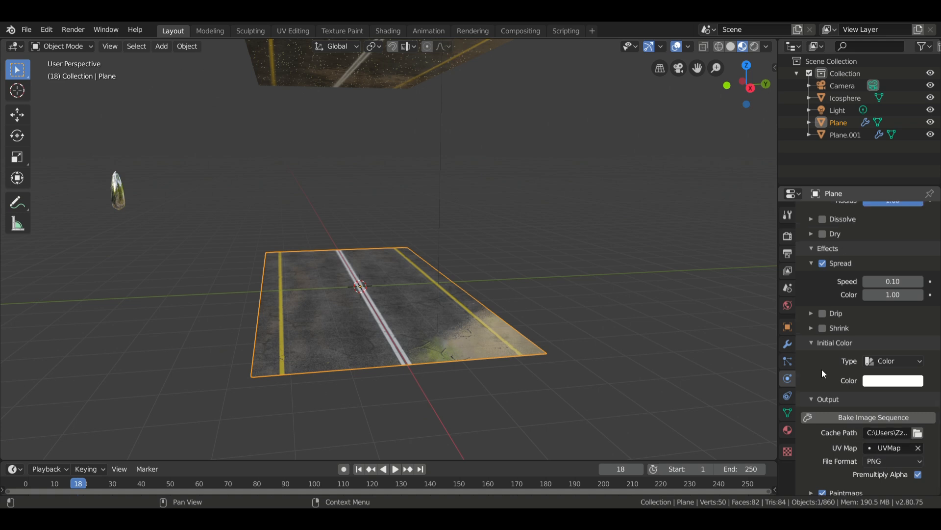
scroll(822, 369, up, 3)
scroll(821, 369, up, 6)
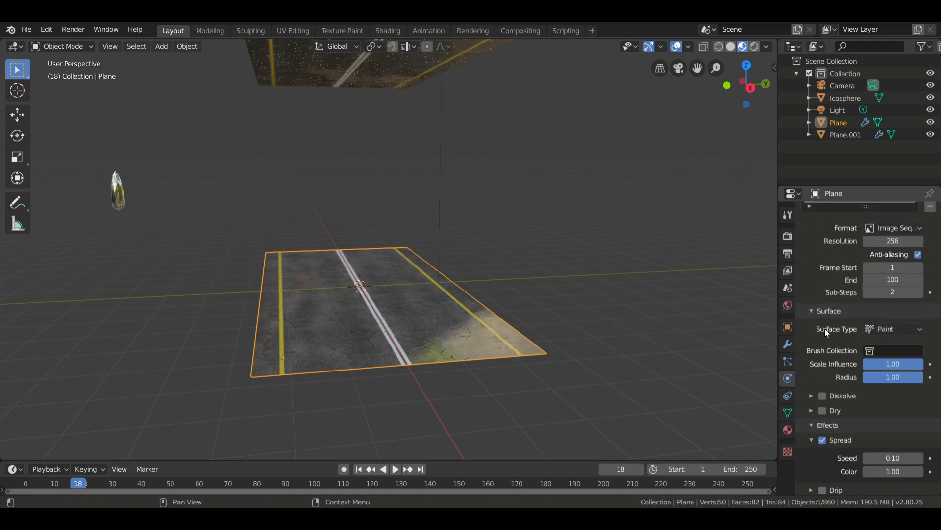
scroll(863, 333, up, 6)
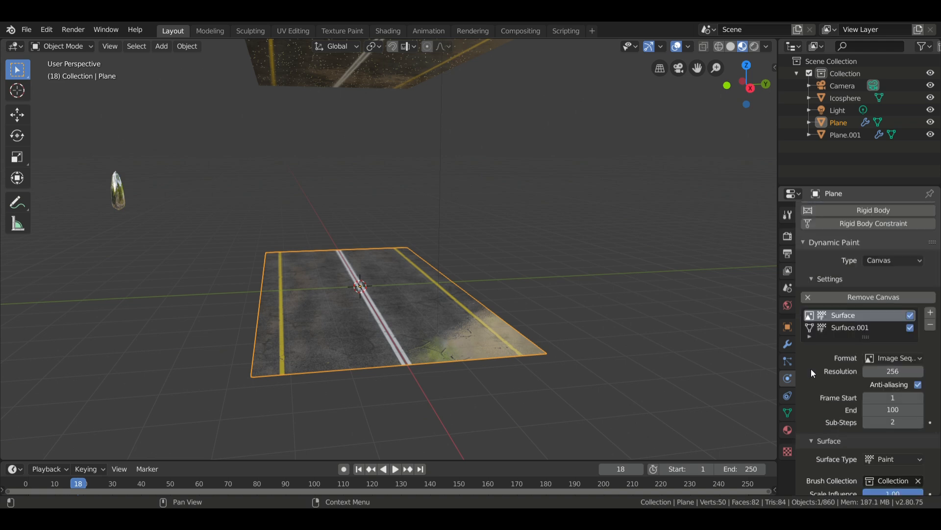
scroll(812, 368, down, 6)
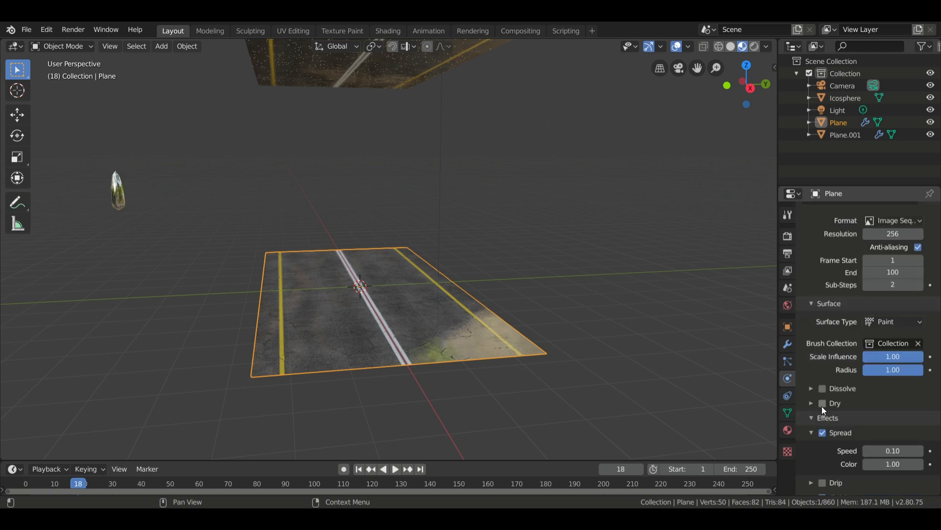
click(822, 404)
click(812, 403)
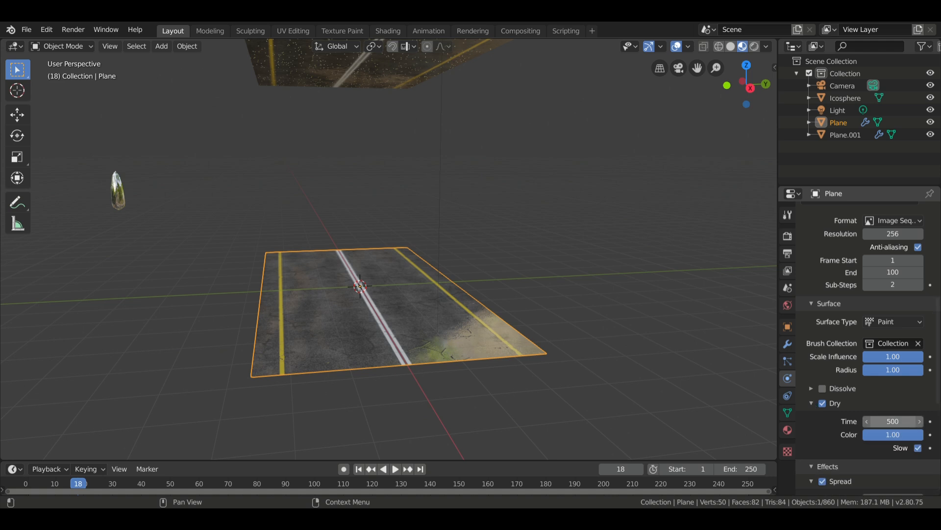
click(889, 423)
text(100)
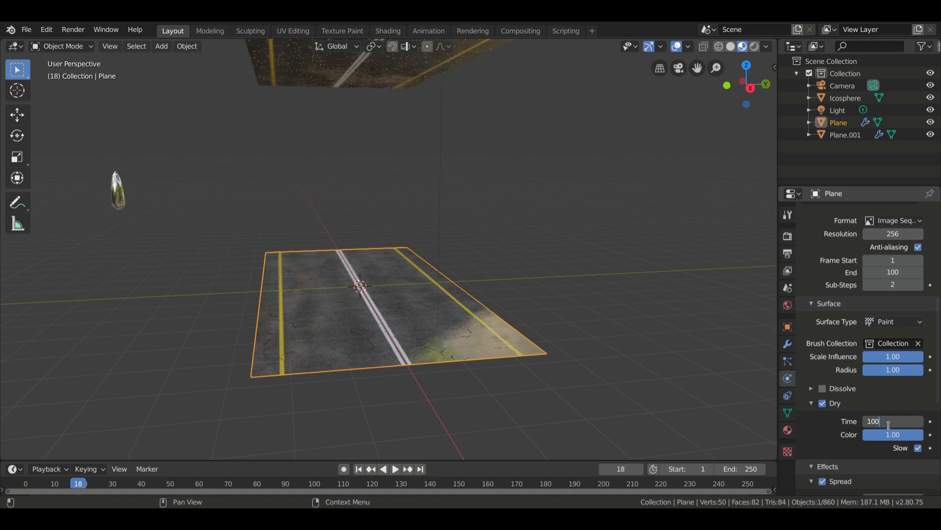
key(Return)
scroll(853, 406, down, 10)
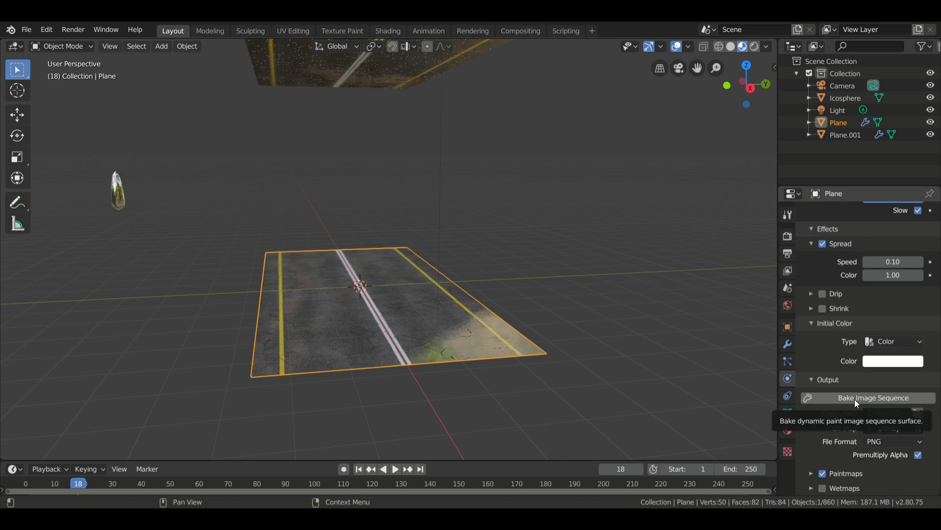
Set the second canvas surface, Surface.001, to Image Sequence format with surface type Waves.
scroll(822, 419, up, 12)
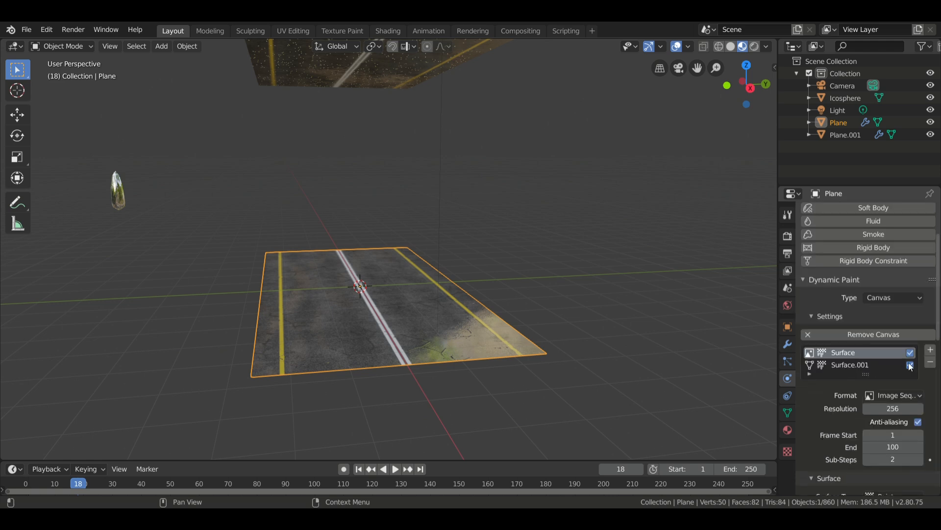
click(869, 368)
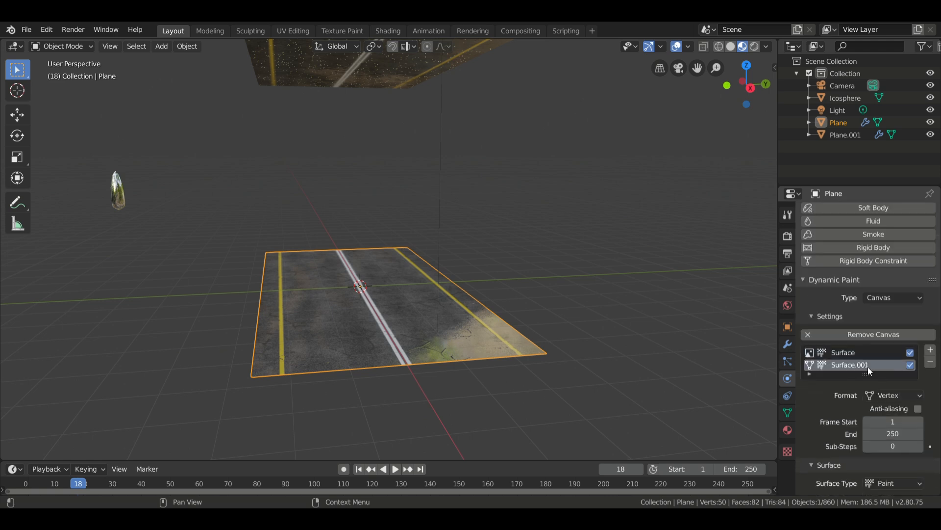
click(899, 393)
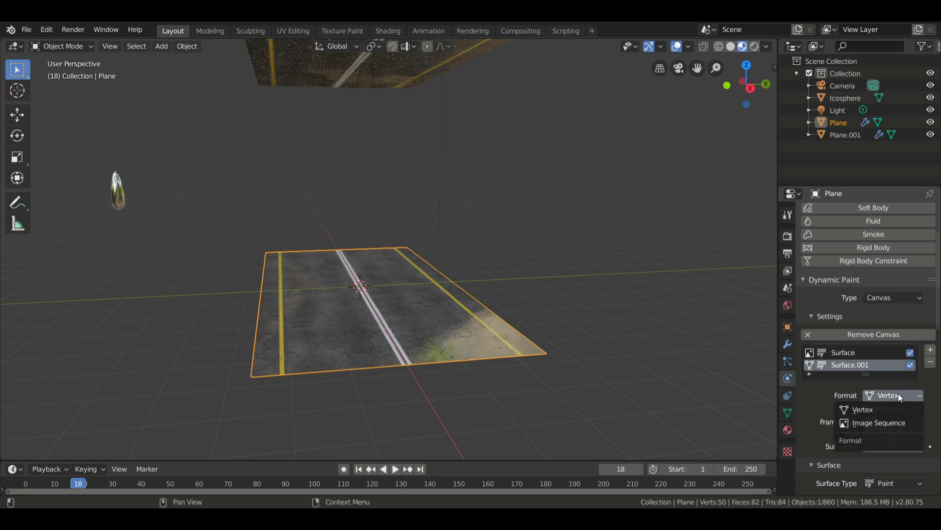
click(889, 425)
scroll(860, 420, down, 4)
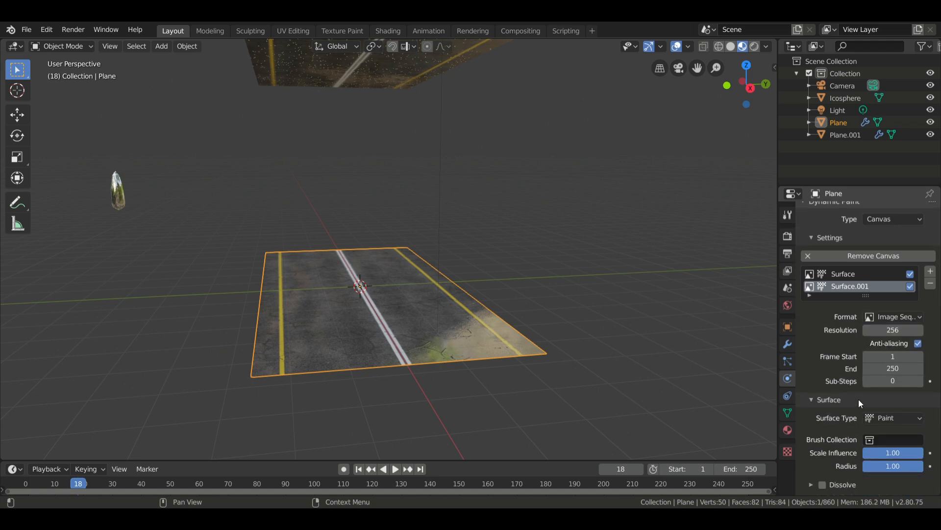
click(885, 417)
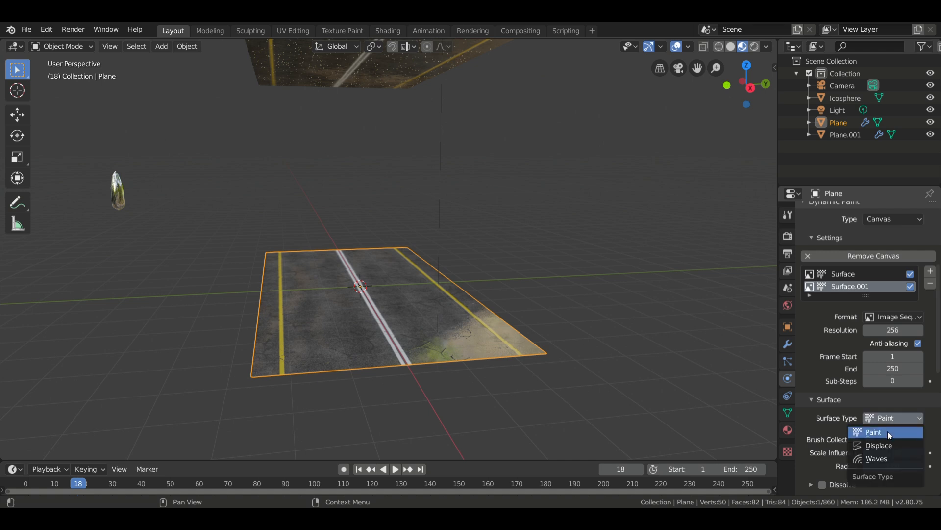
click(886, 458)
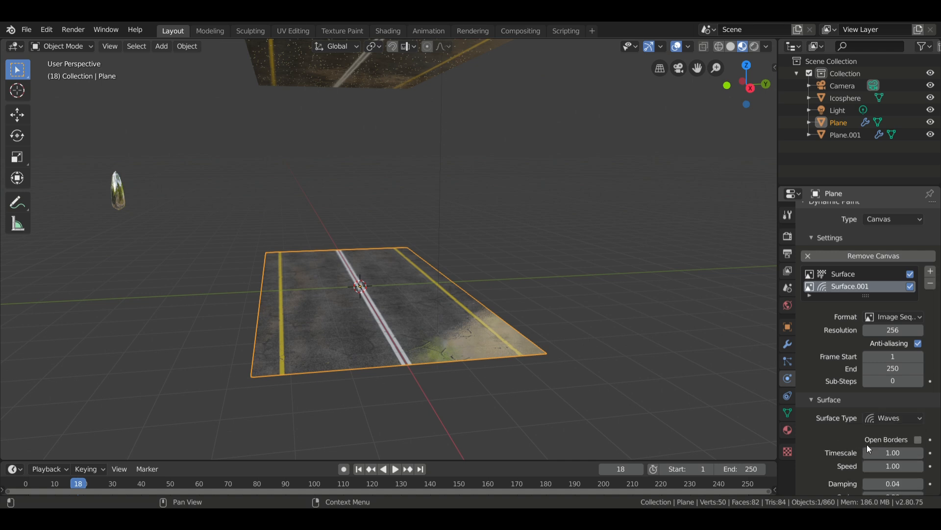
Raise the wave speed of Surface.001 to 1.31.
scroll(849, 434, down, 4)
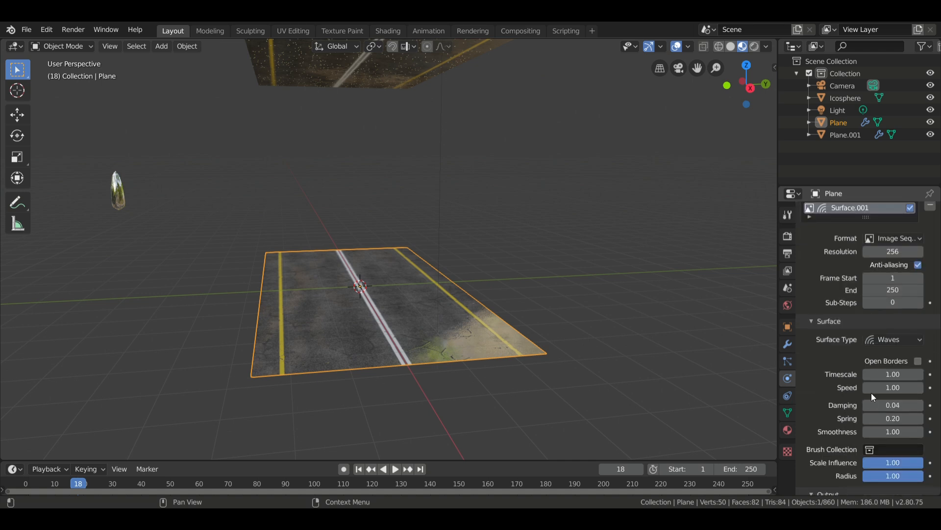
drag(893, 387, 908, 386)
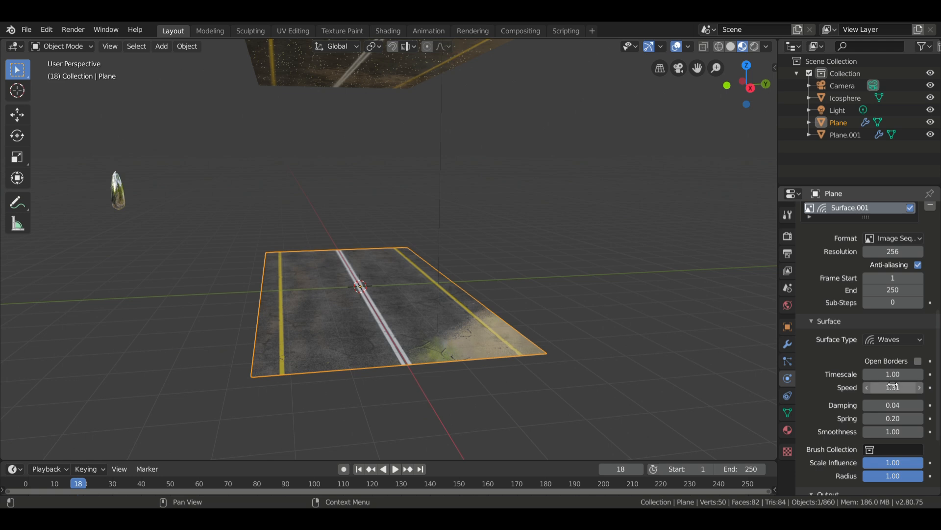
scroll(886, 378, down, 4)
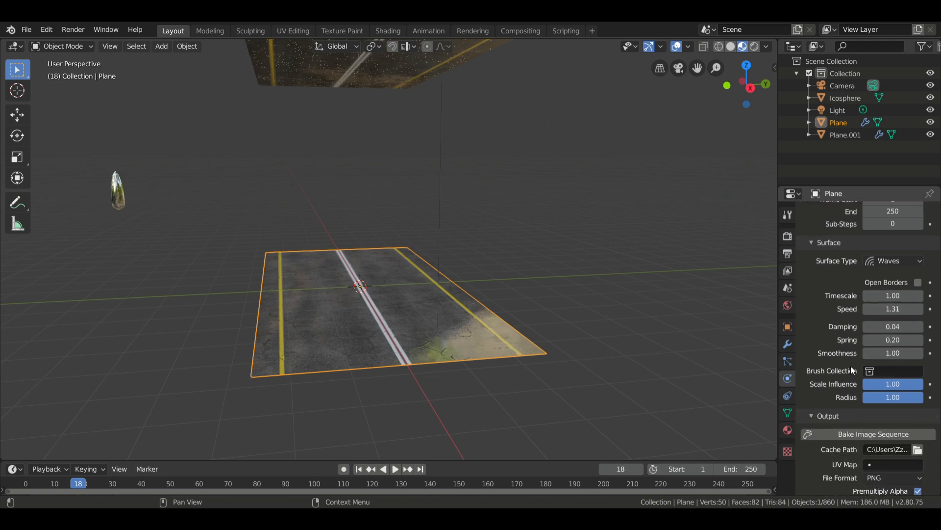
Assign the road plane's UV map as the output UV map of the wave surface Surface.001.
scroll(901, 458, down, 2)
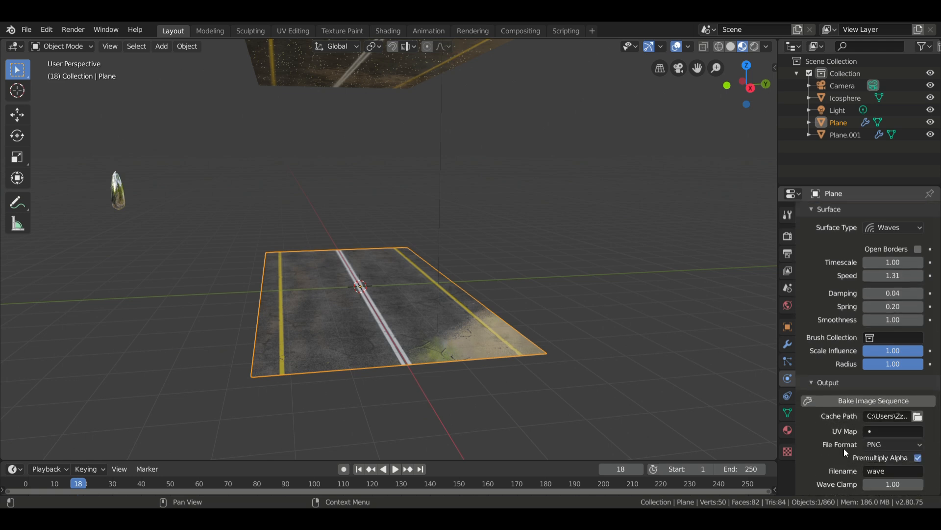
click(901, 431)
click(820, 305)
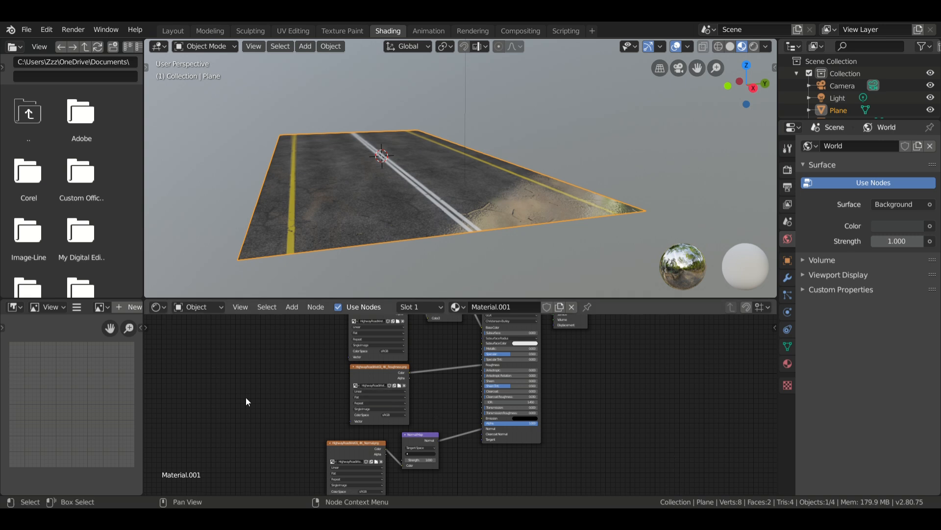
Add an Image Sequence texture node to the road material using paintmap0001.png to paintmap0100.png from the obs folder, placed beside the AO texture.
middle_drag(210, 335, 345, 435)
scroll(342, 433, up, 4)
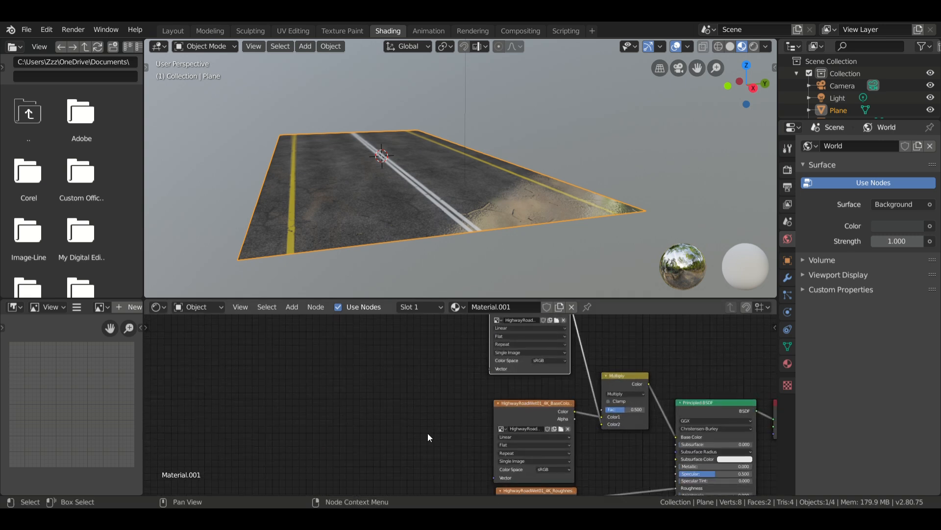
scroll(424, 434, up, 2)
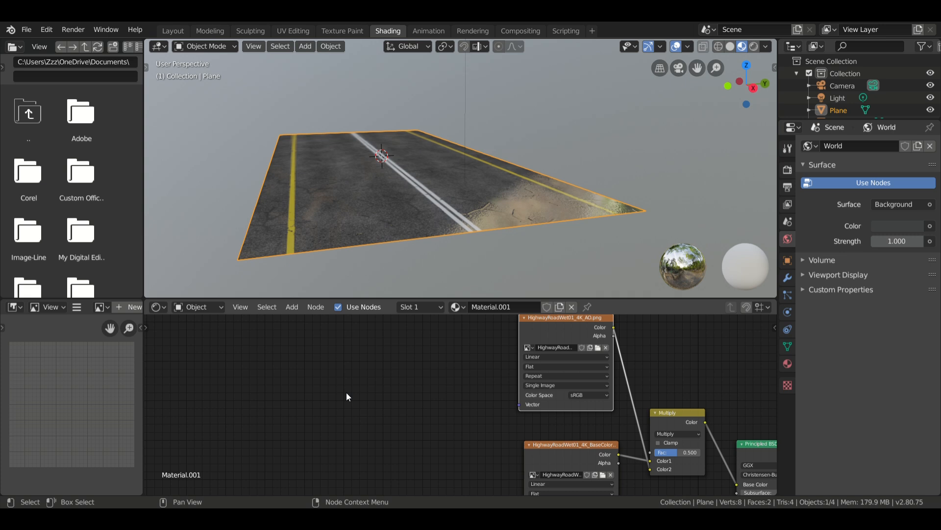
key(shift+a)
mouse_move(309, 381)
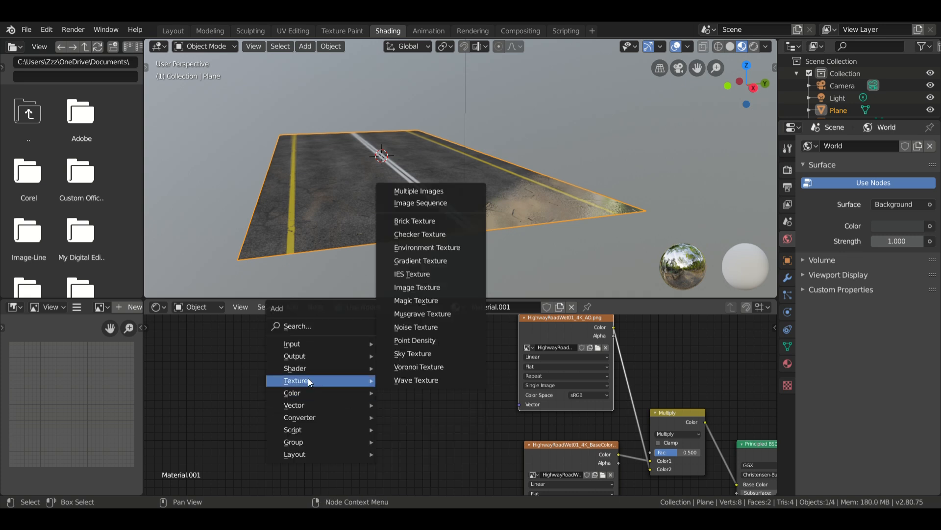
click(428, 204)
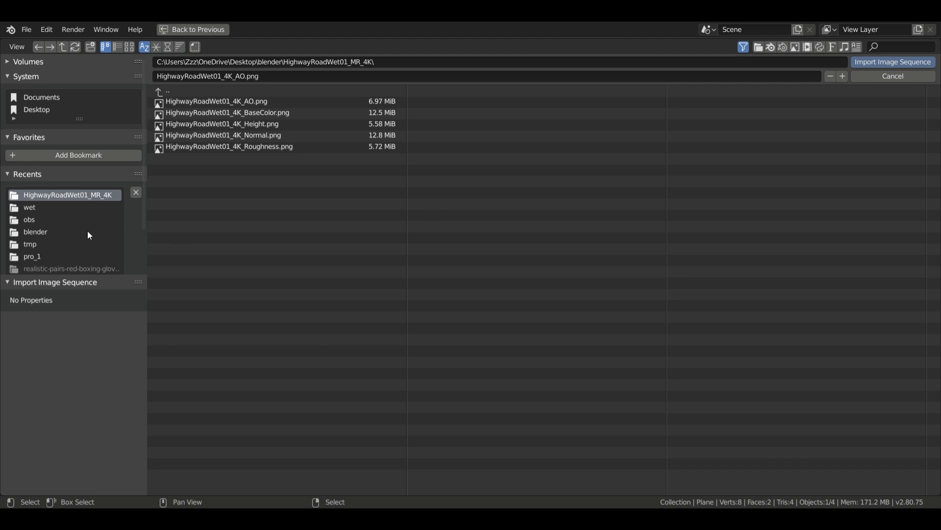
click(44, 222)
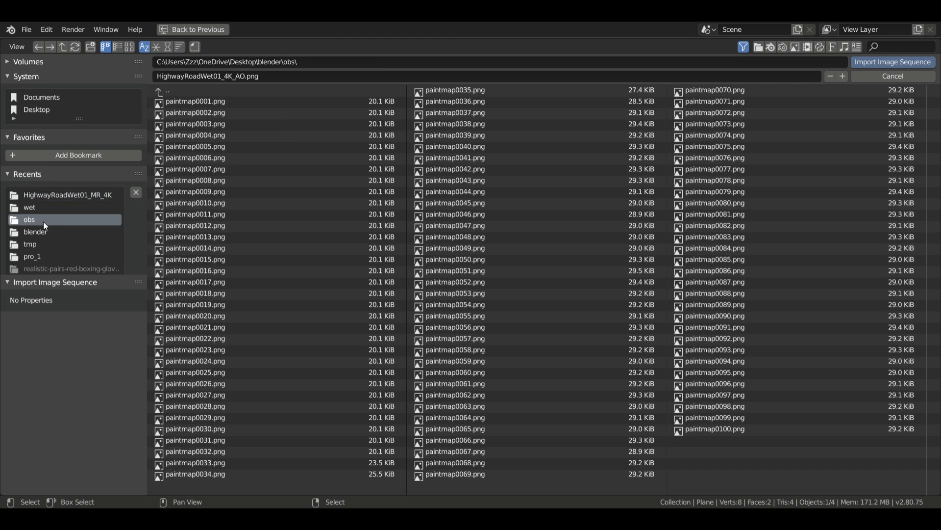
click(216, 101)
key(a)
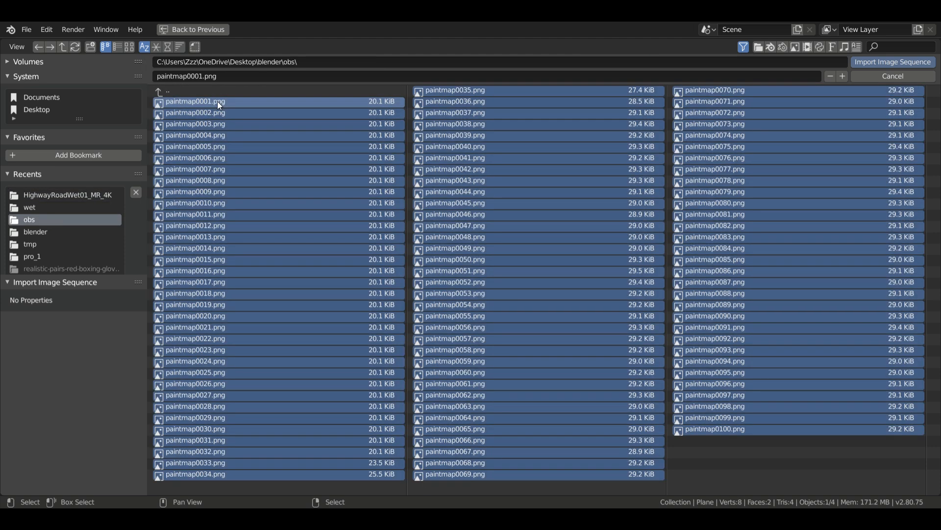
click(933, 62)
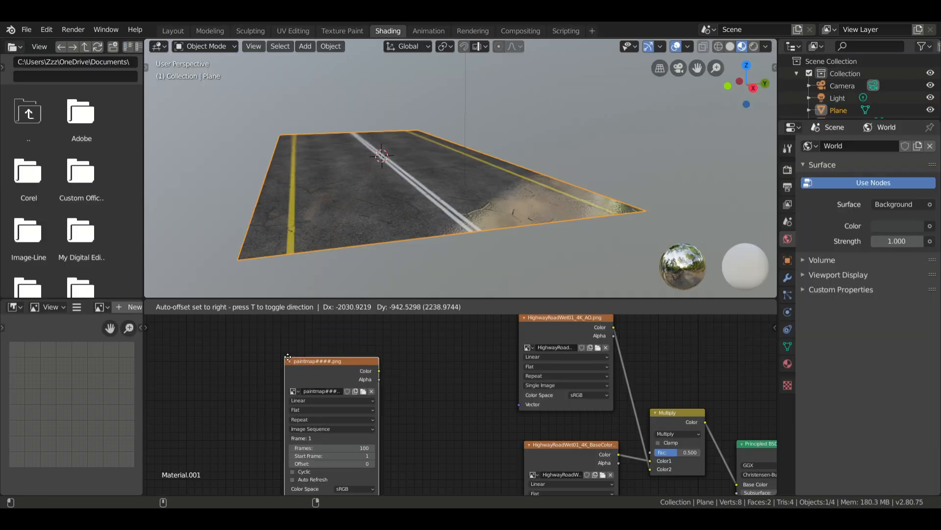
click(272, 341)
Move the BaseColor texture and Multiply nodes away from the Principled BSDF to make room for another mix node.
scroll(431, 386, down, 1)
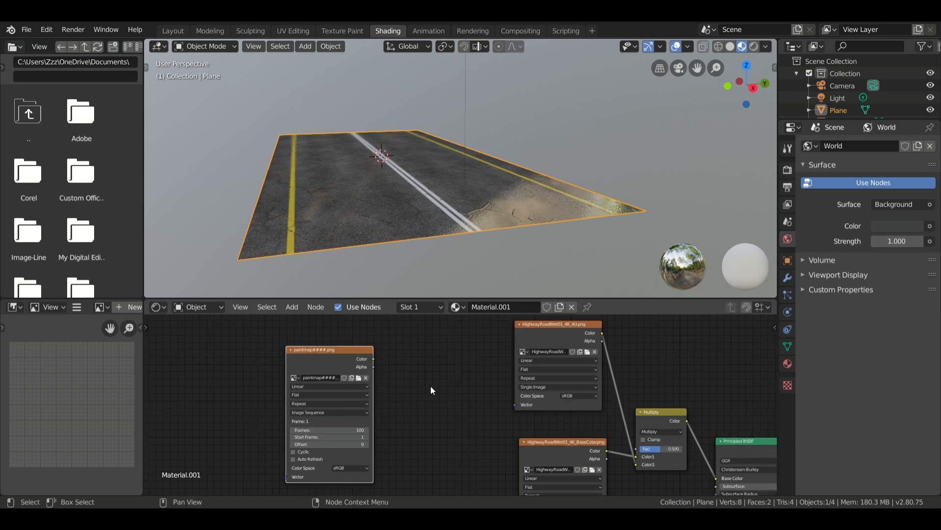
middle_drag(431, 386, 418, 369)
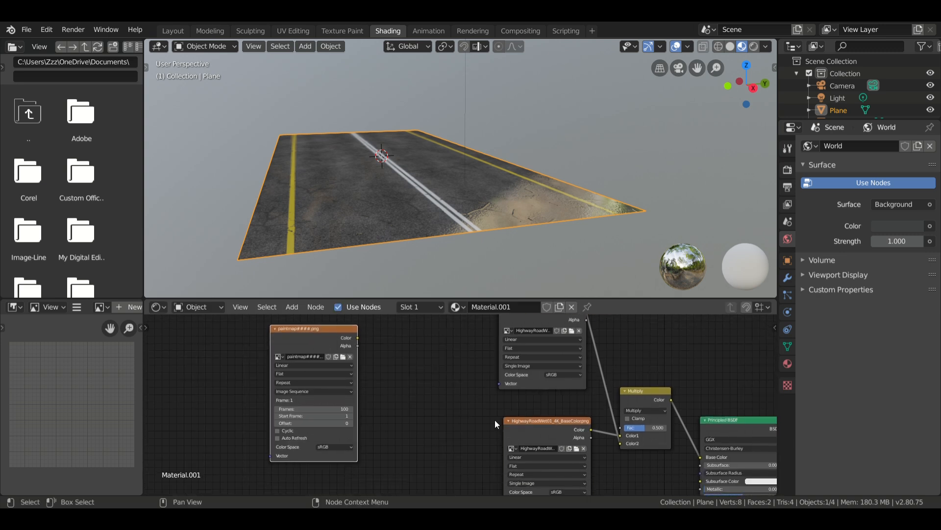
drag(510, 420, 398, 430)
click(635, 392)
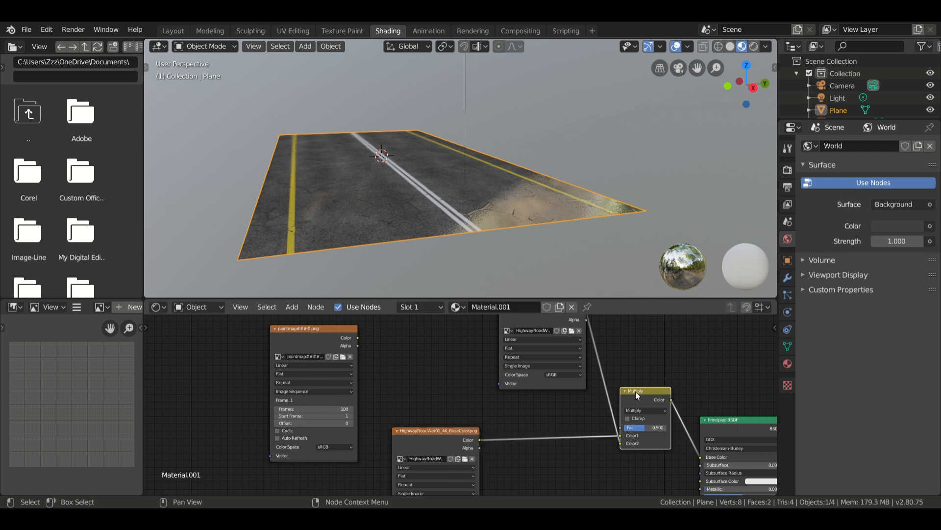
drag(635, 392, 571, 418)
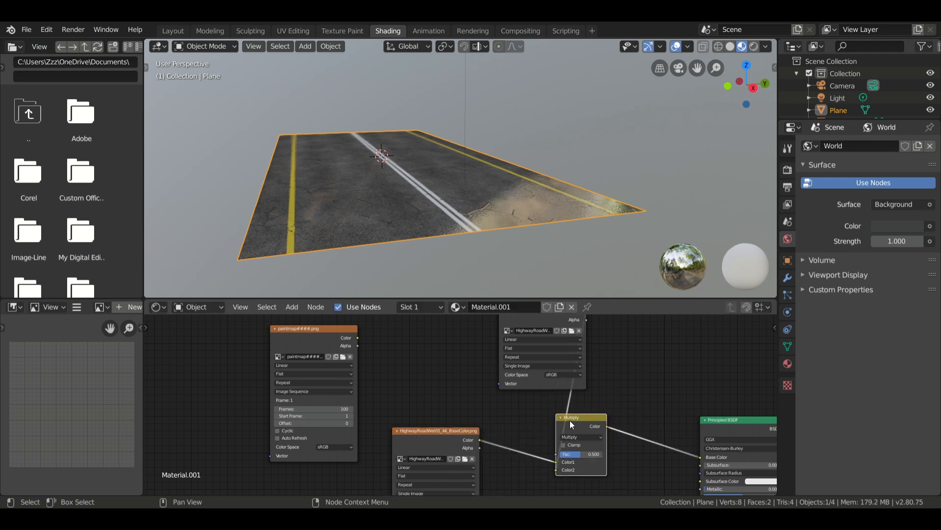
Duplicate the Multiply node between the original and the Principled BSDF's Base Color, and connect the paintmap Color output to its Color2.
key(shift+d)
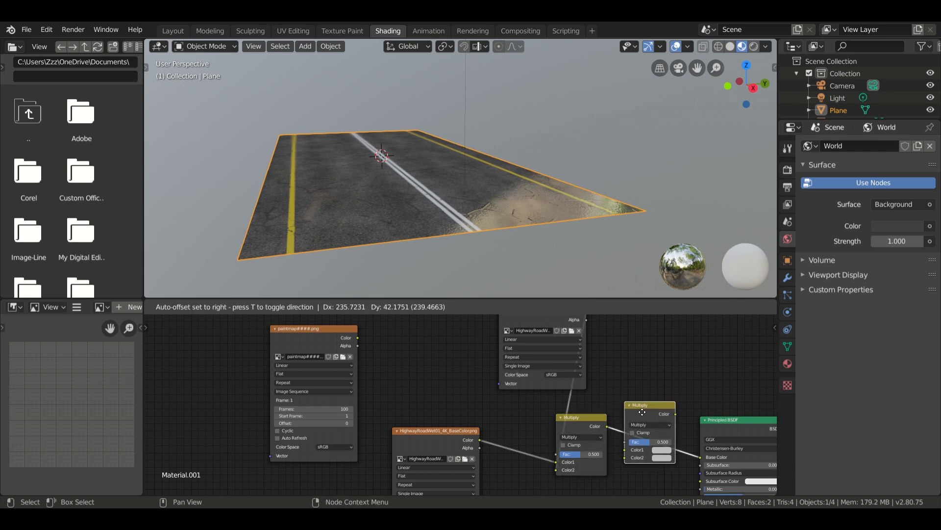
click(641, 407)
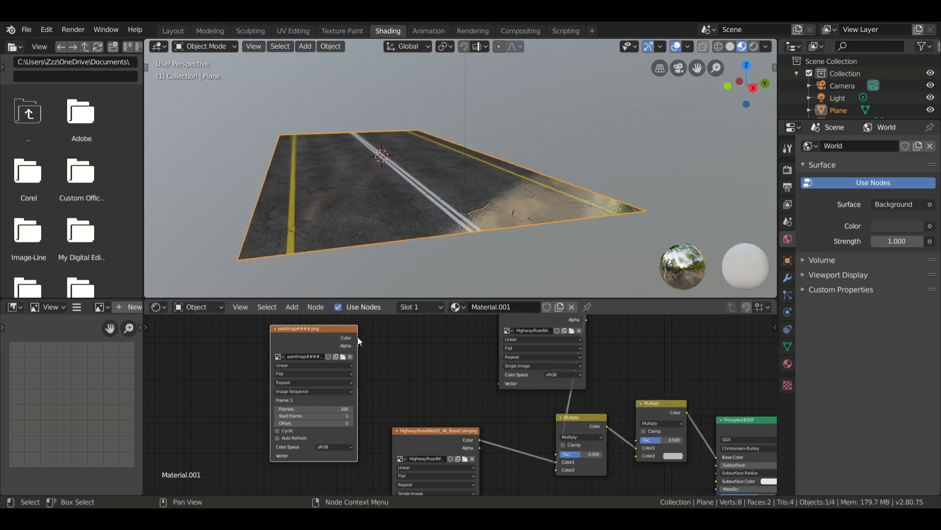
mouse_move(358, 337)
mouse_down()
mouse_move(618, 424)
mouse_move(636, 455)
mouse_up()
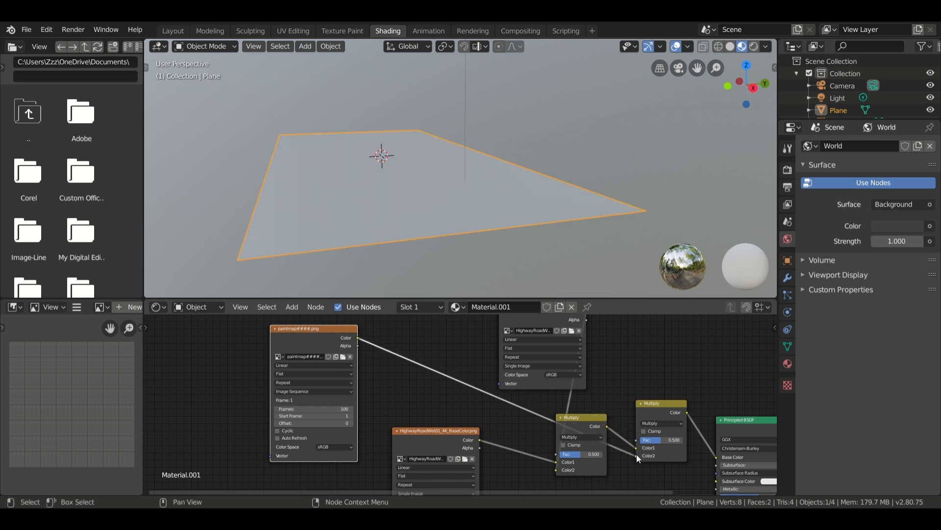
scroll(361, 216, up, 3)
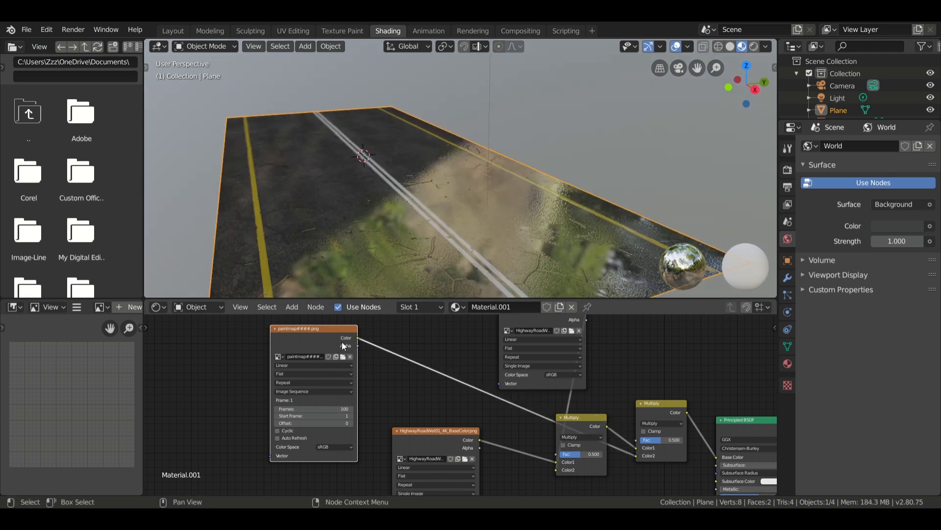
Duplicate the paintmap node and replace the copy's image with the wetmap0001.png to wetmap0100.png sequence from the wet folder.
middle_drag(393, 404, 453, 476)
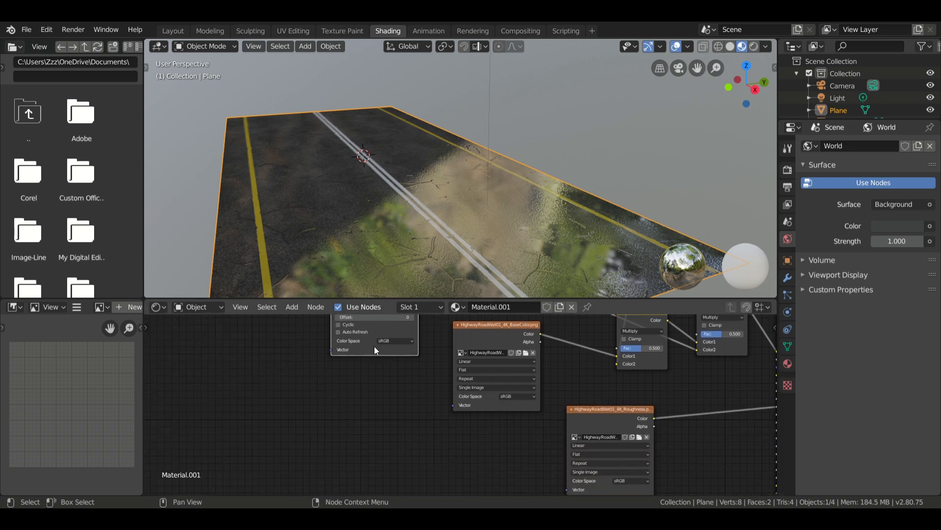
key(shift+d)
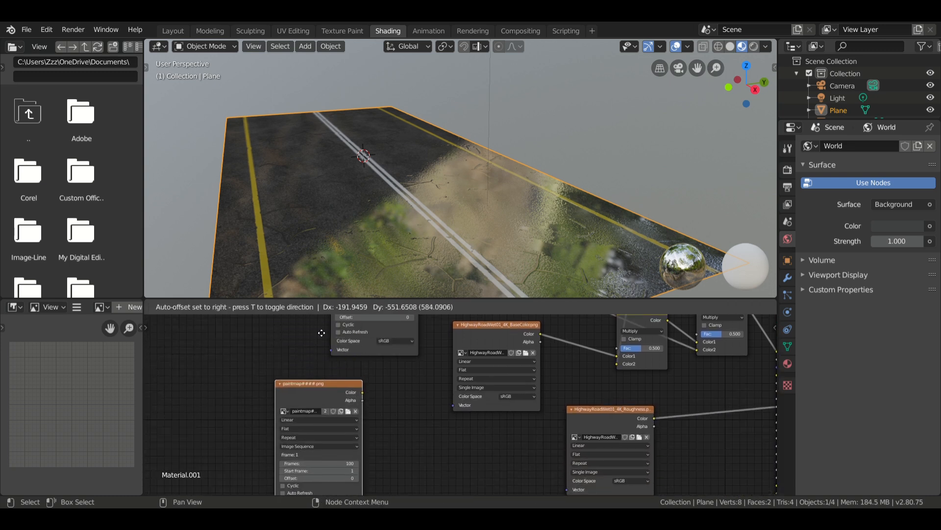
click(321, 333)
middle_drag(443, 447, 447, 395)
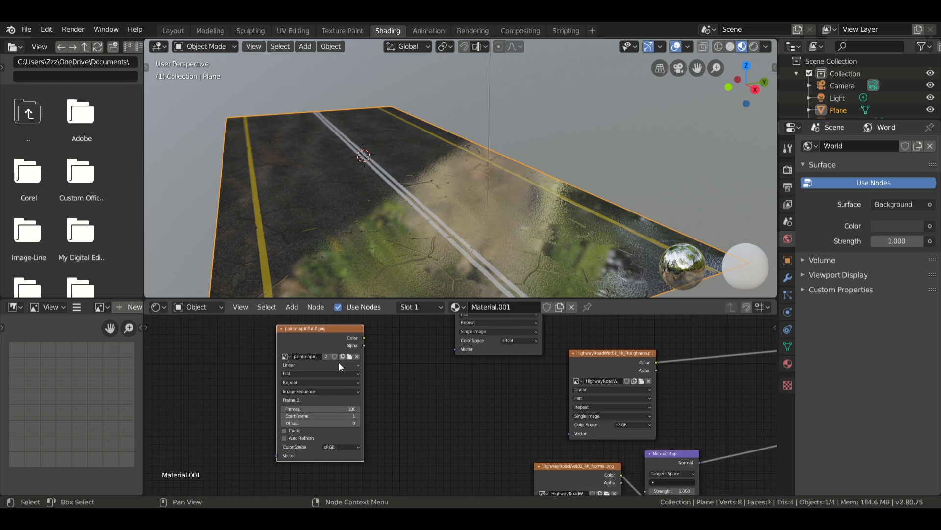
click(358, 357)
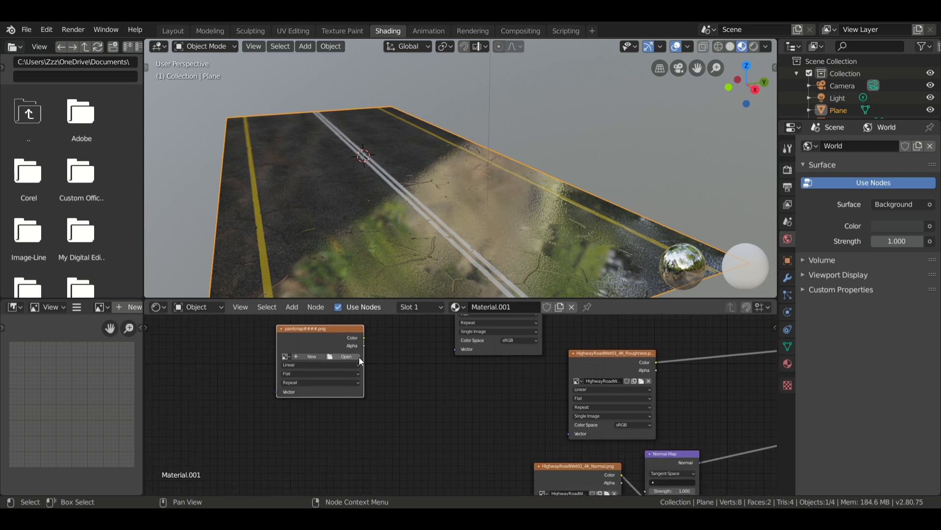
click(354, 357)
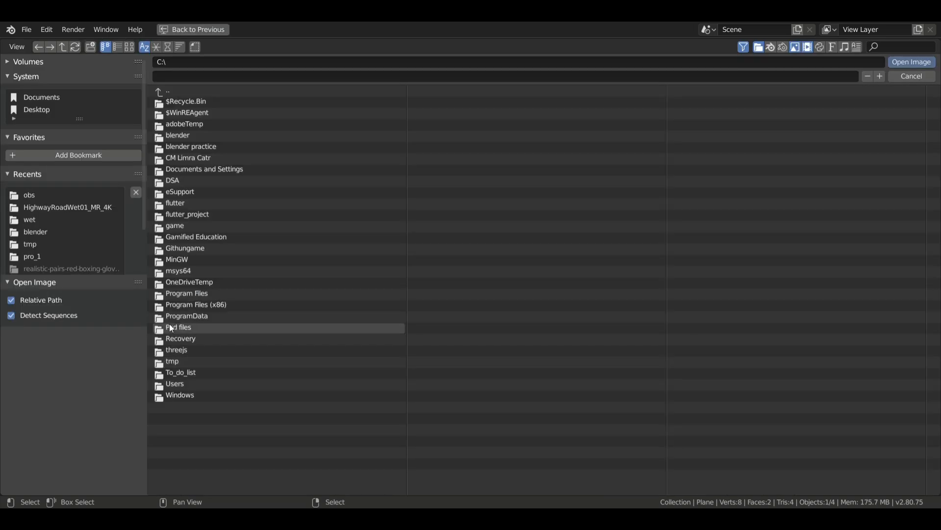
click(44, 218)
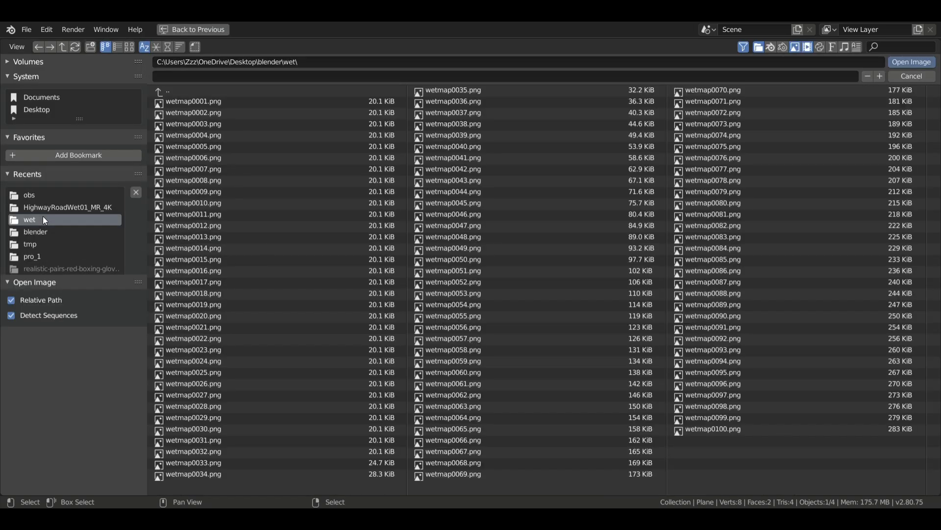
key(a)
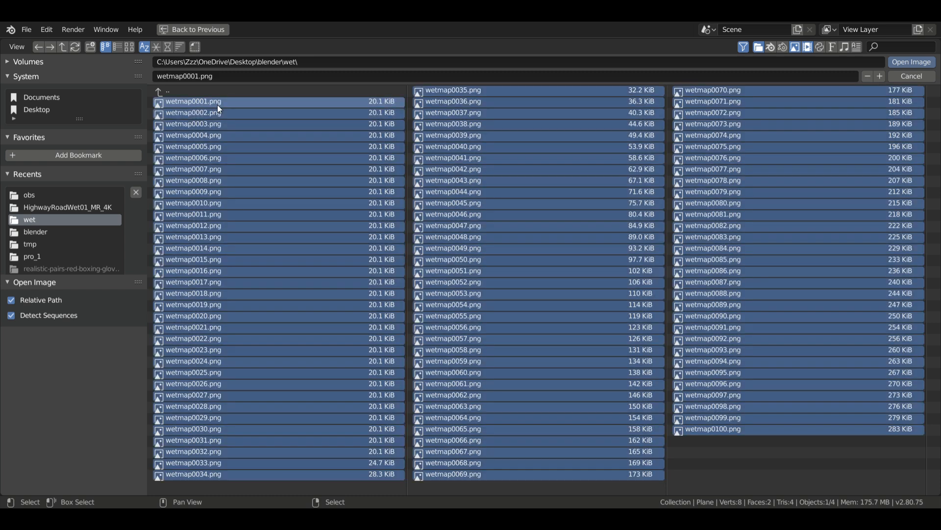
click(930, 64)
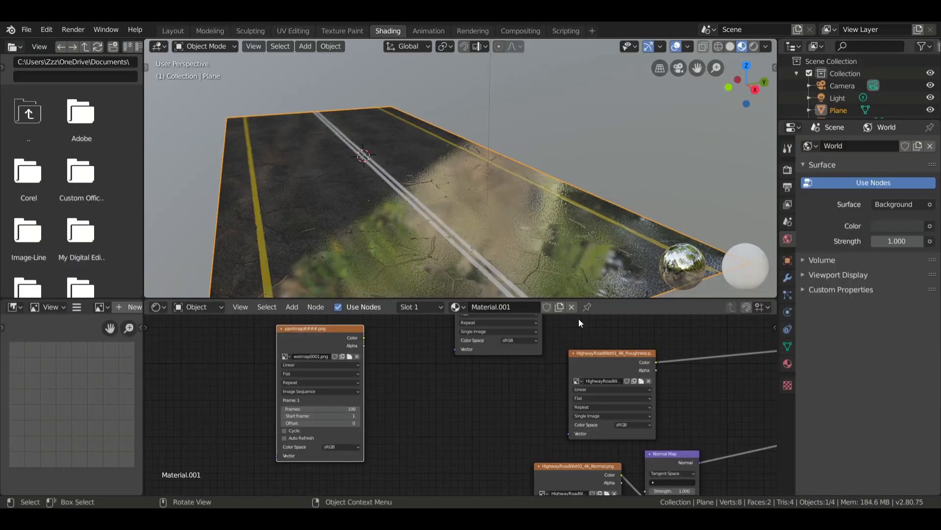
Insert a duplicate Multiply node between the Roughness texture and the Principled BSDF, and connect the wetmap Color output to its Color2.
scroll(434, 379, down, 3)
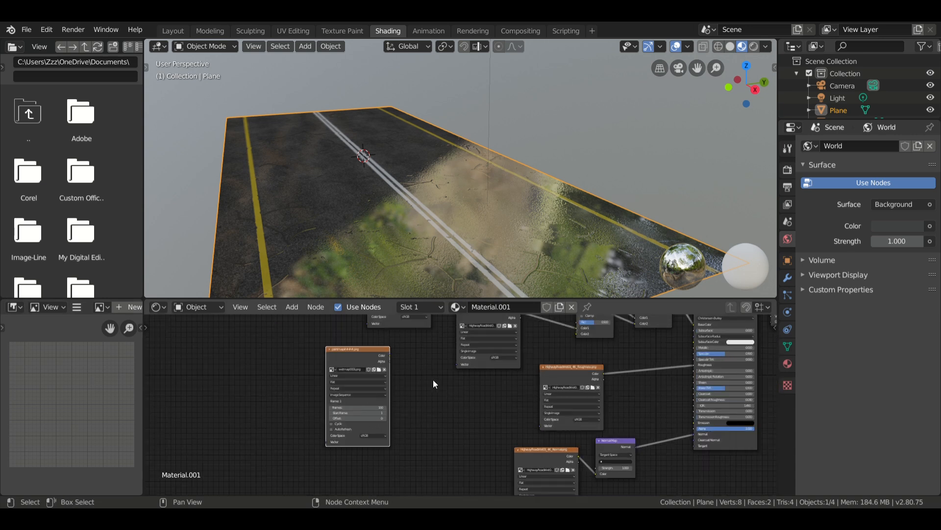
middle_drag(434, 379, 399, 420)
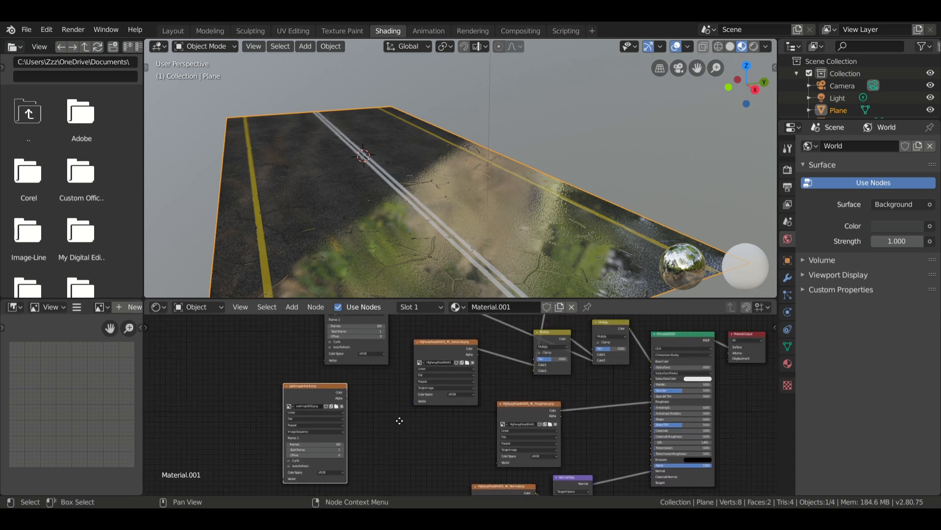
click(549, 331)
key(shift+d)
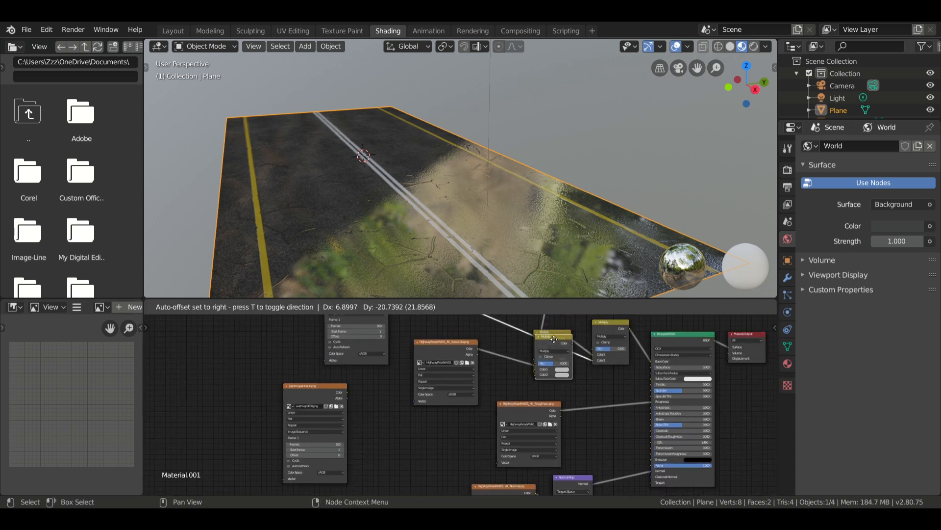
click(614, 406)
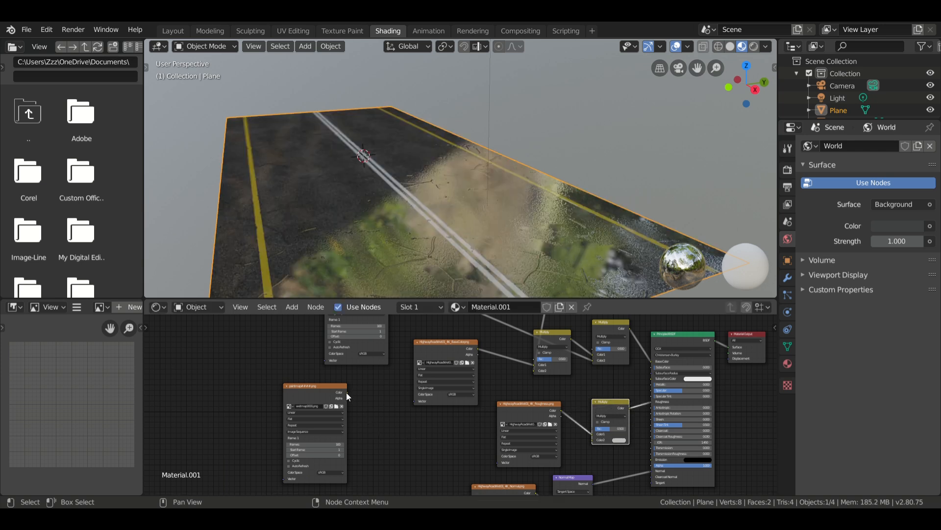
mouse_move(347, 392)
mouse_down()
mouse_move(458, 431)
mouse_move(591, 441)
mouse_up()
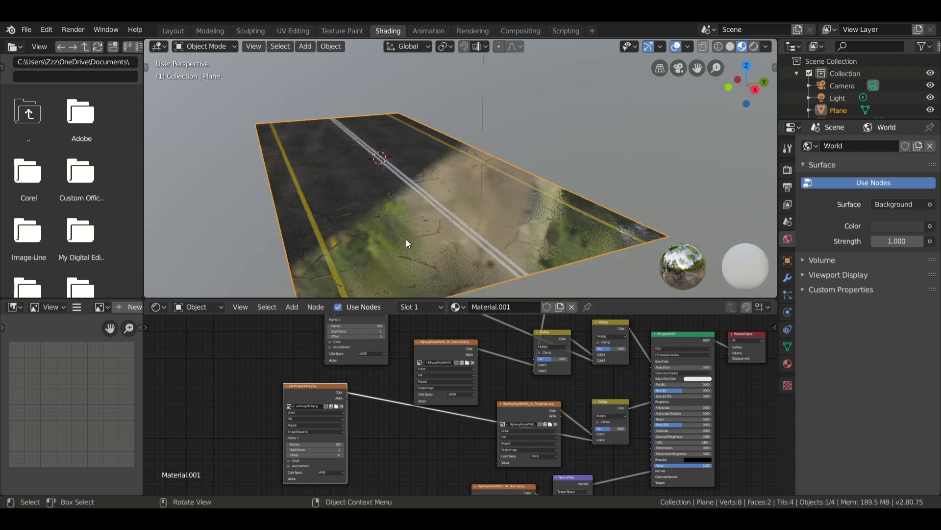
Add an image sequence texture node using wave0001.exr to wave0100.exr from the waves folder, placed beside the road's Normal texture node.
middle_drag(410, 439, 403, 355)
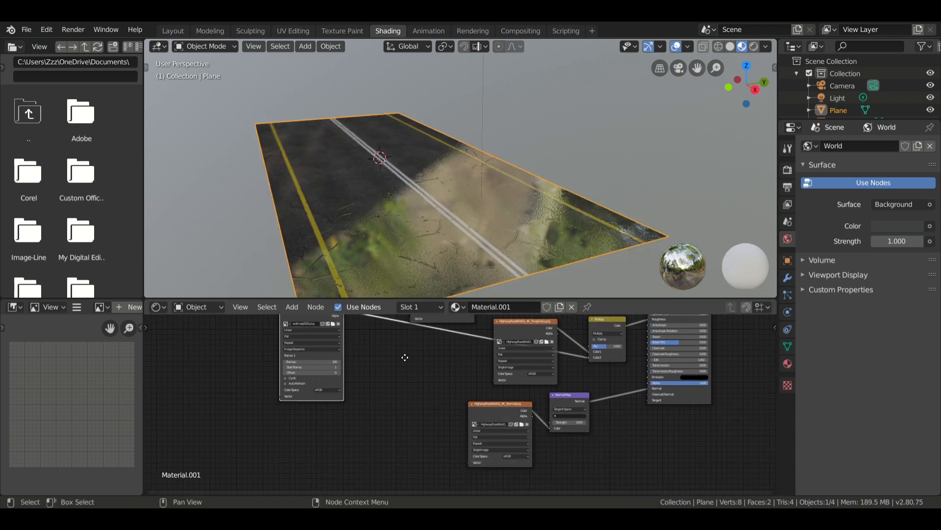
scroll(402, 369, up, 1)
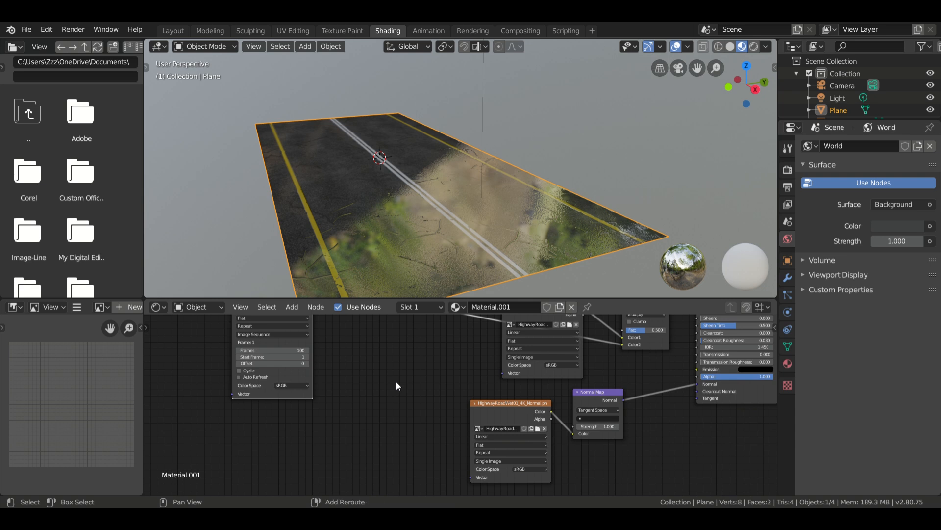
key(shift+a)
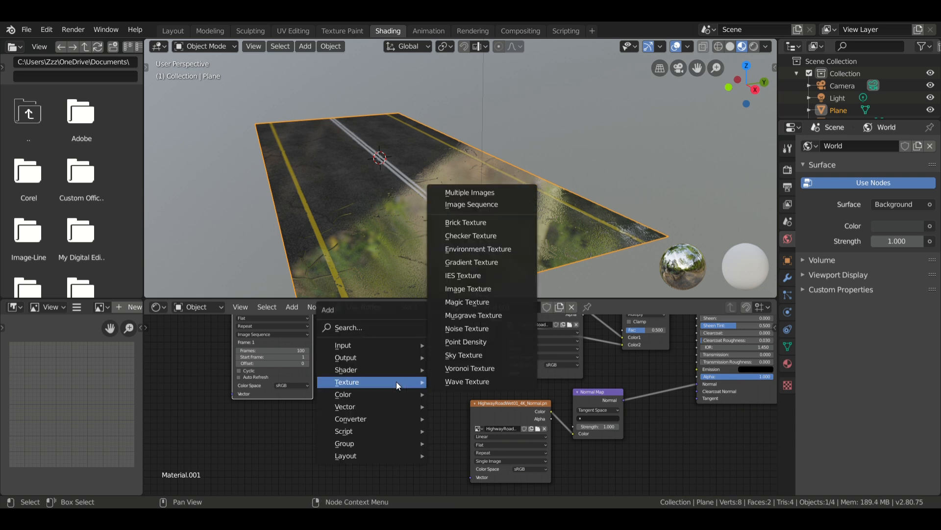
click(482, 207)
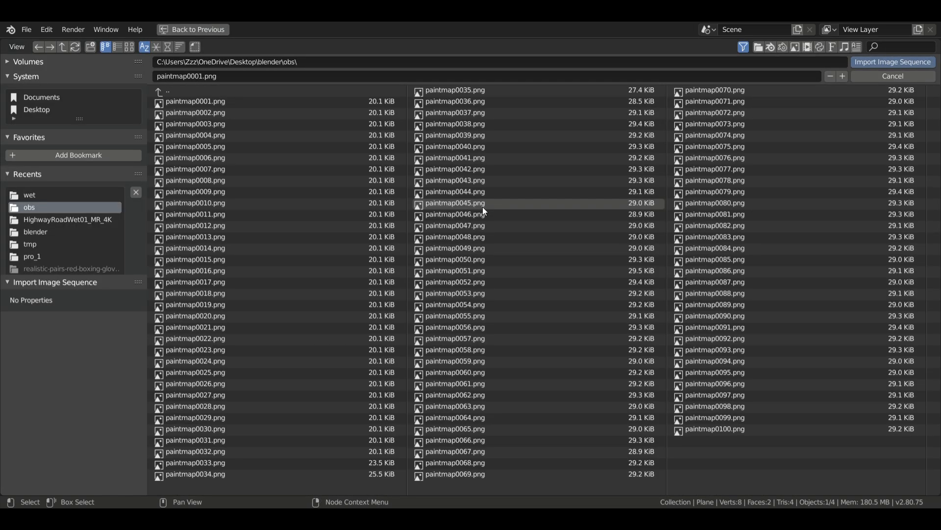
click(61, 231)
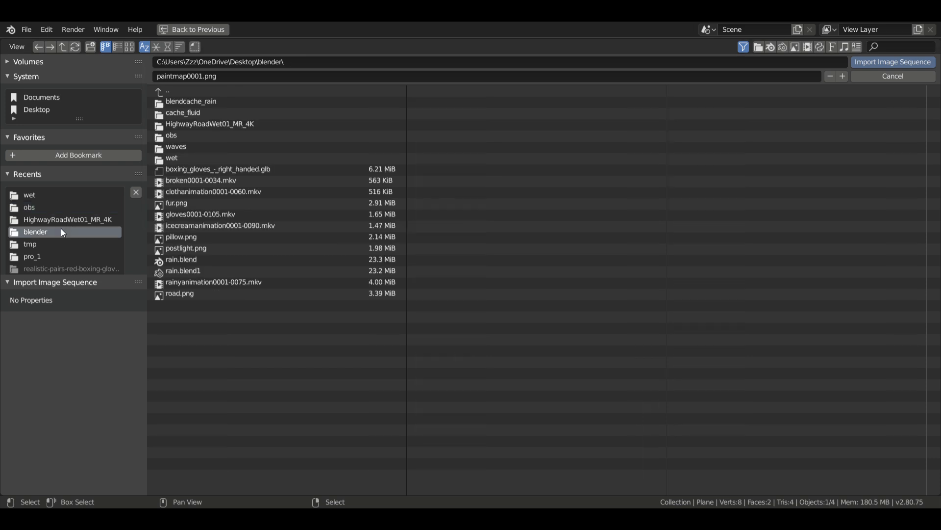
click(185, 146)
click(209, 101)
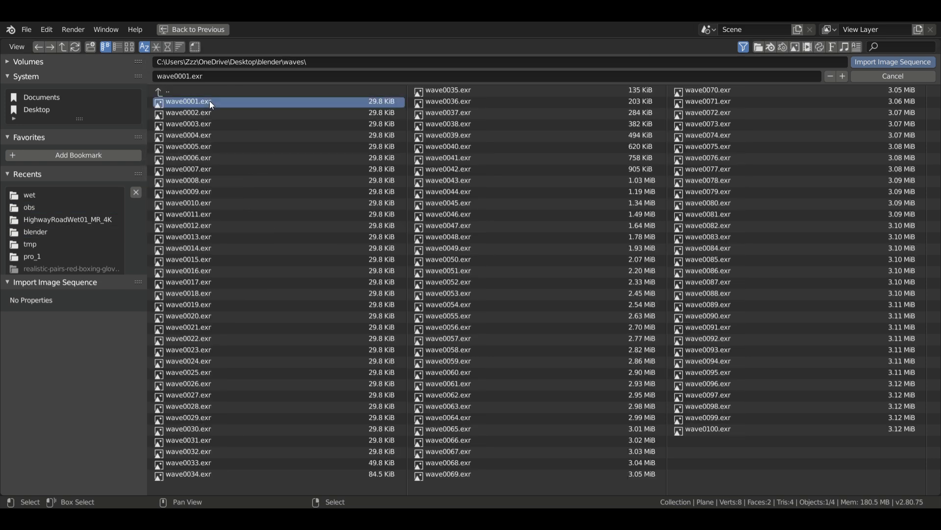
key(a)
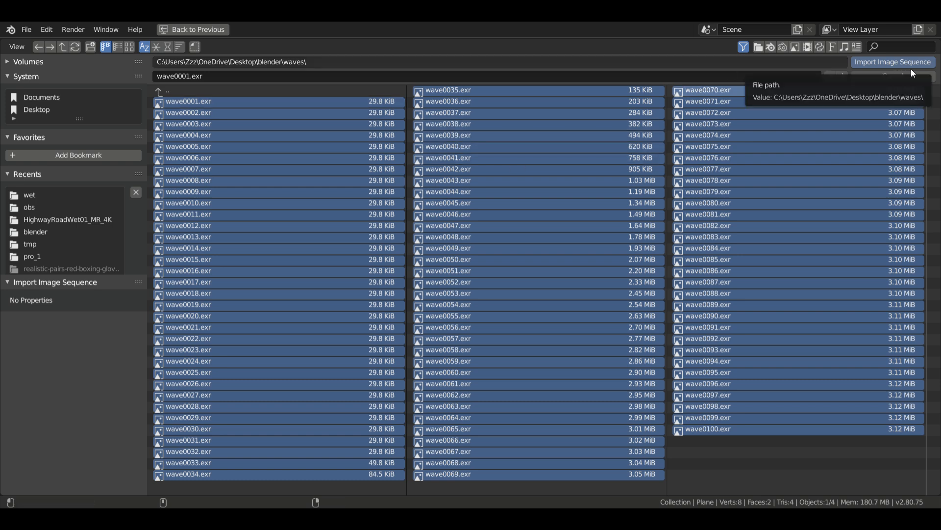
click(929, 66)
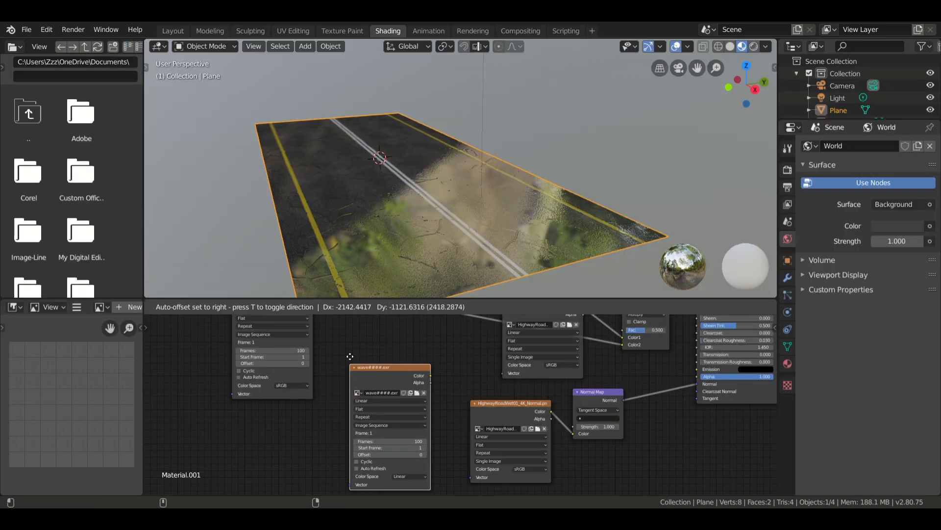
click(332, 345)
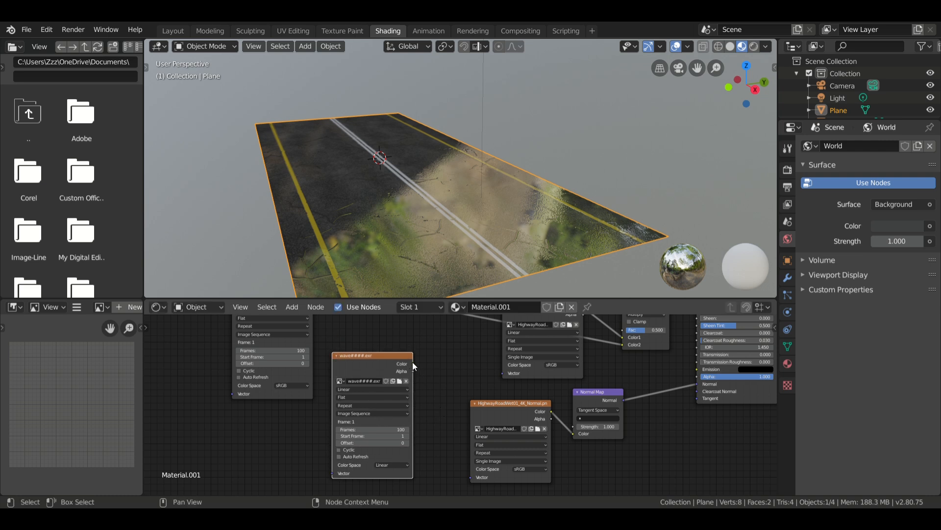
Connect the wave sequence's Color output to the Principled BSDF's Normal and insert a duplicate Multiply node on that link.
drag(413, 363, 696, 382)
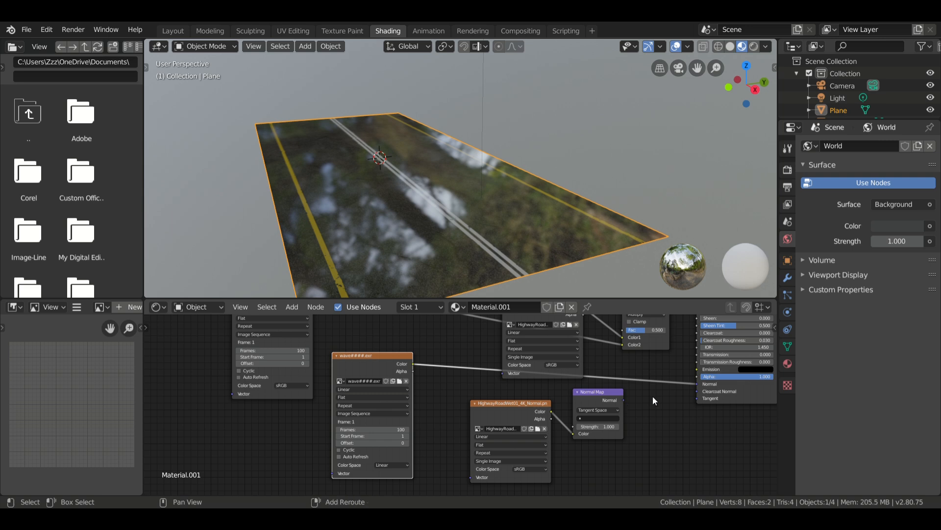
click(656, 345)
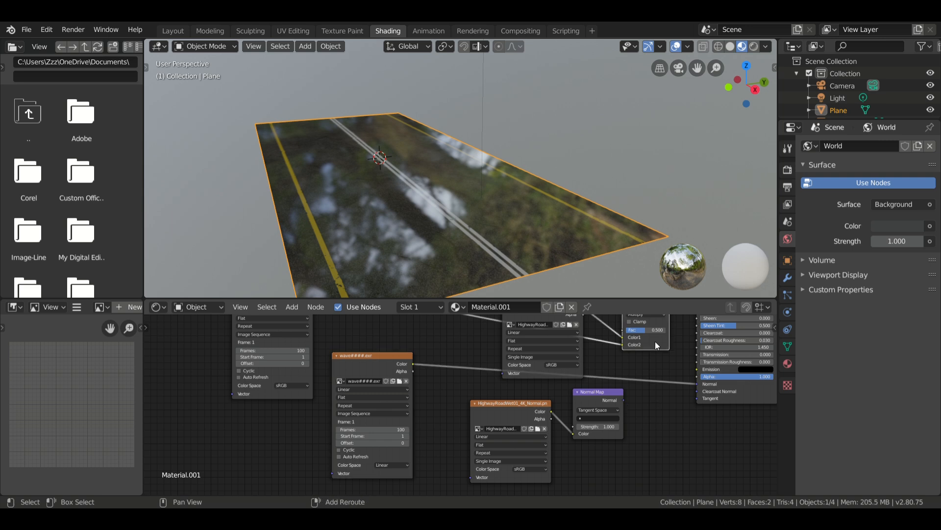
key(shift+d)
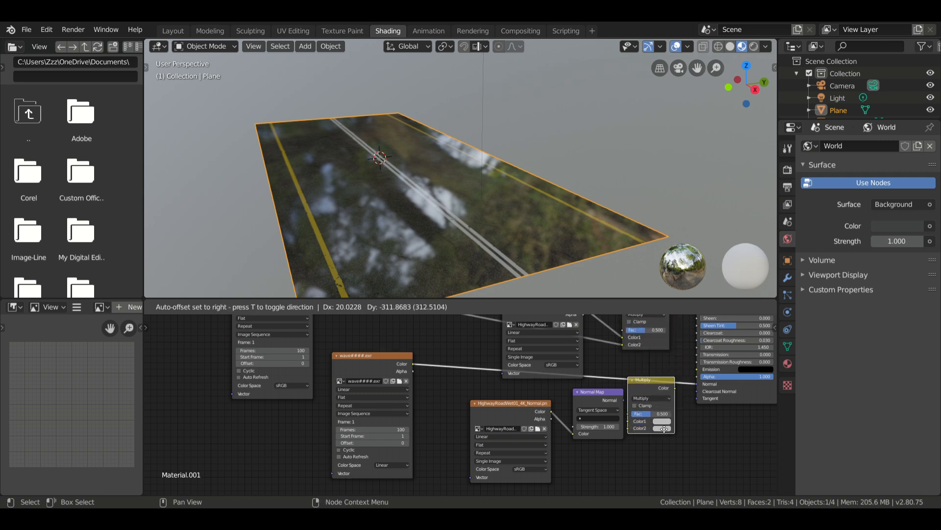
click(671, 422)
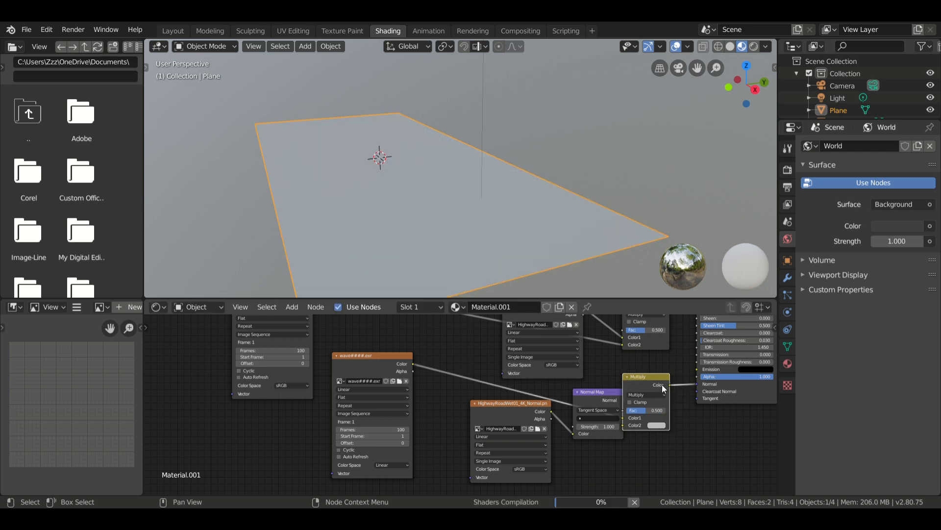
drag(655, 381, 677, 373)
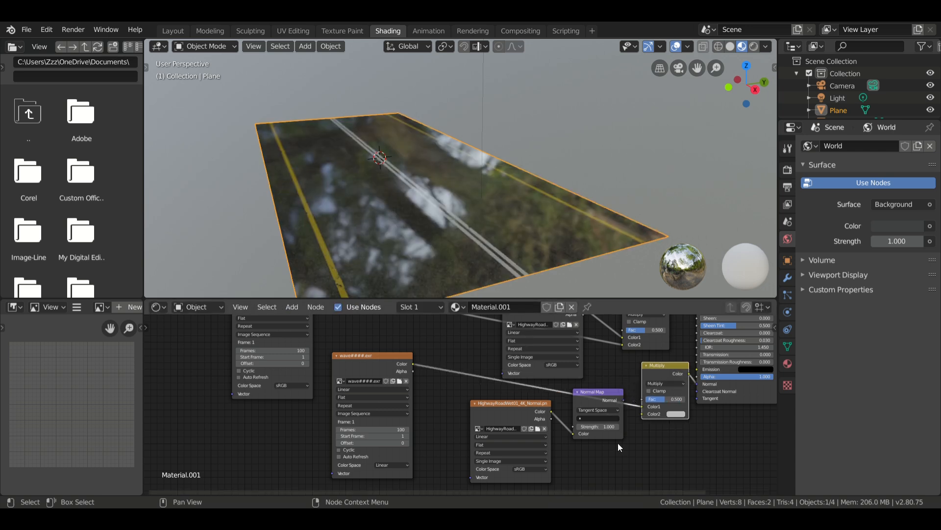
Connect the Normal Map node's Normal output to Color2 of the new Multiply node.
scroll(617, 443, up, 1)
middle_drag(616, 439, 432, 387)
scroll(555, 362, up, 10)
scroll(555, 362, up, 2)
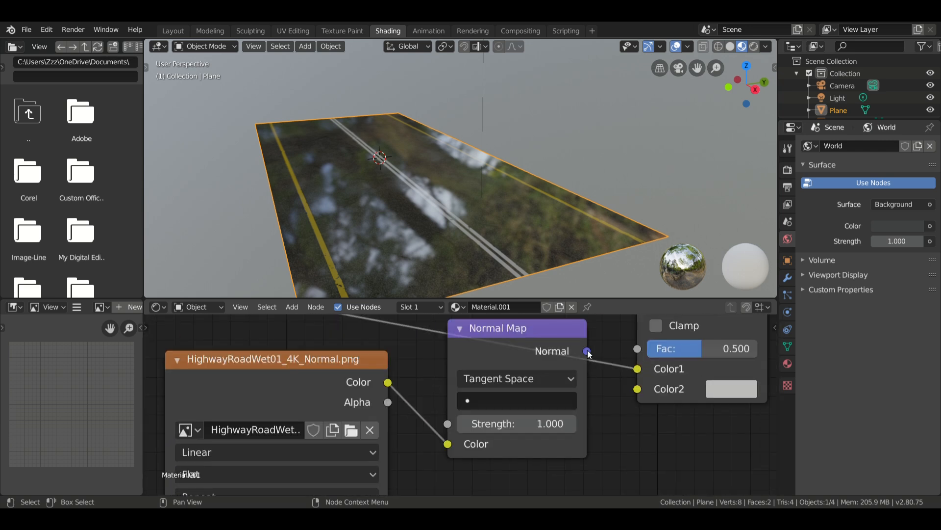
drag(588, 351, 641, 392)
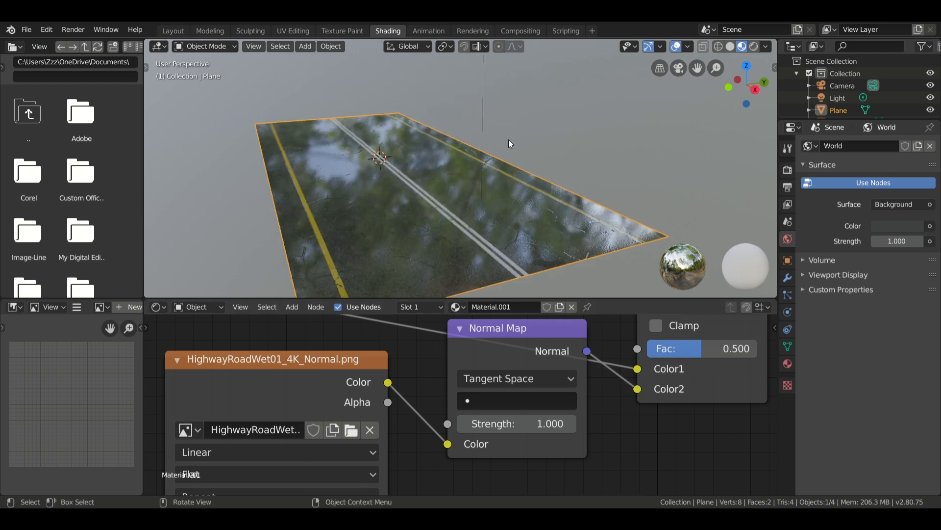
middle_drag(508, 139, 411, 160)
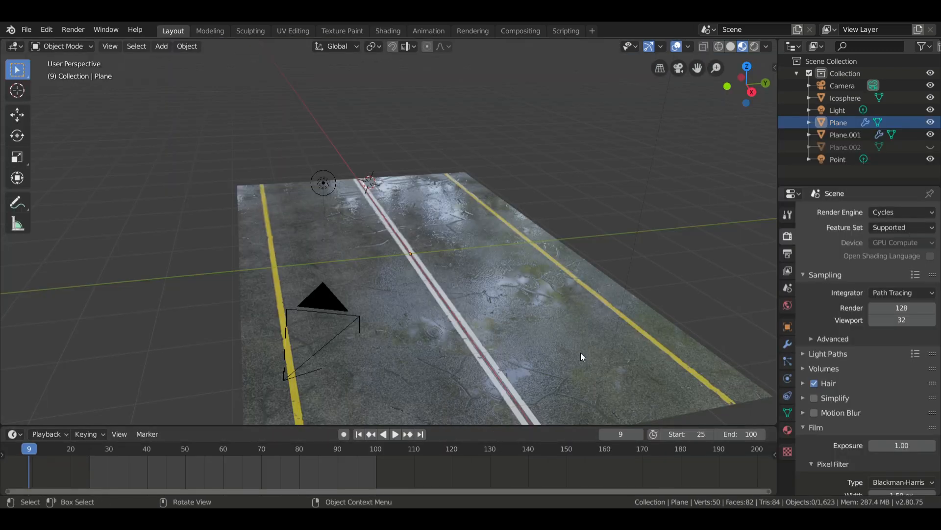
Play the rain animation in the Layout workspace and examine the wet road surface up close.
scroll(586, 314, down, 2)
key(space)
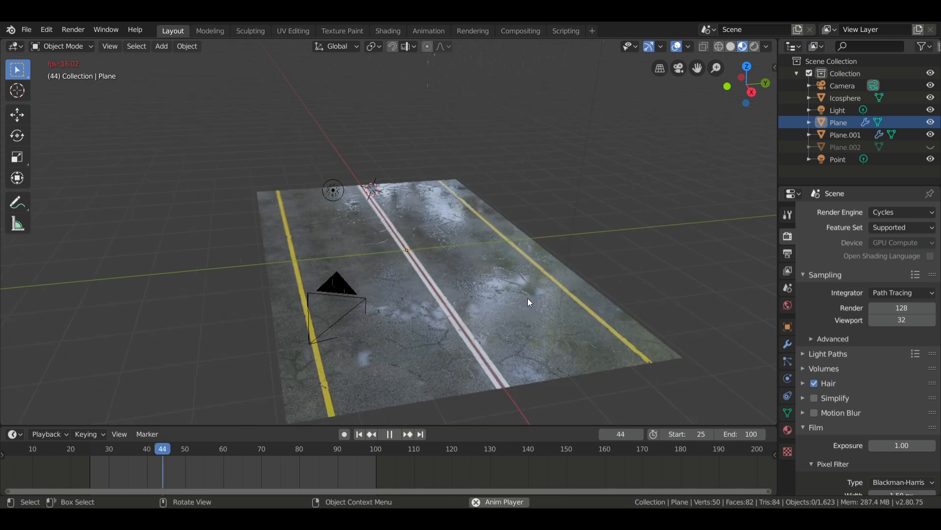
scroll(528, 298, up, 2)
middle_drag(504, 299, 434, 240)
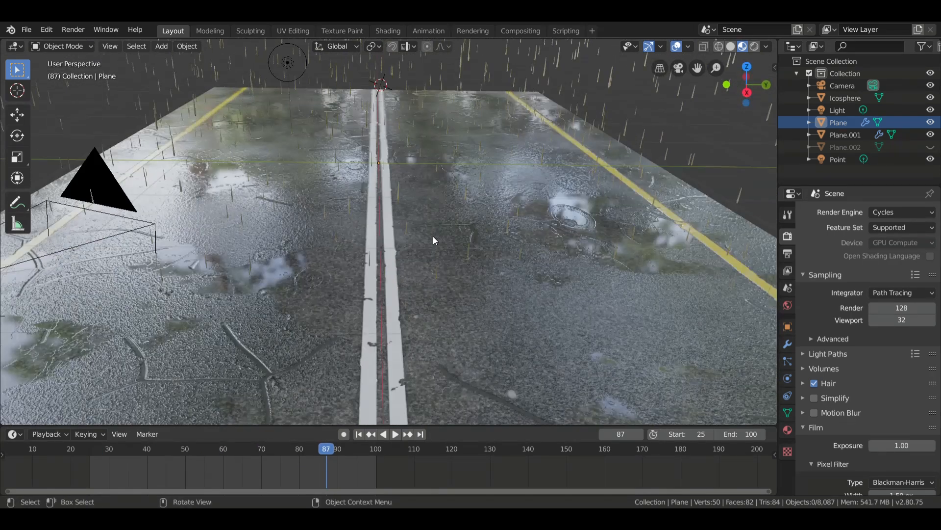
click(907, 213)
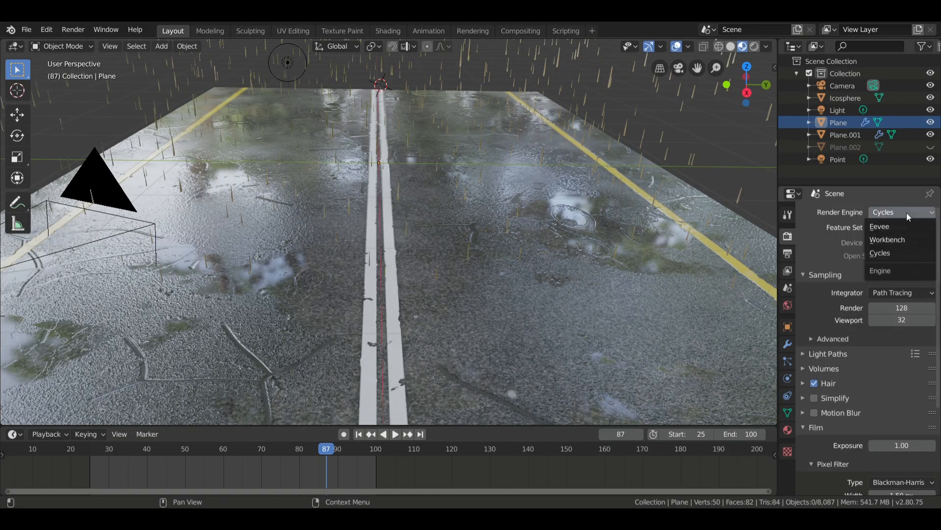
click(905, 225)
click(902, 211)
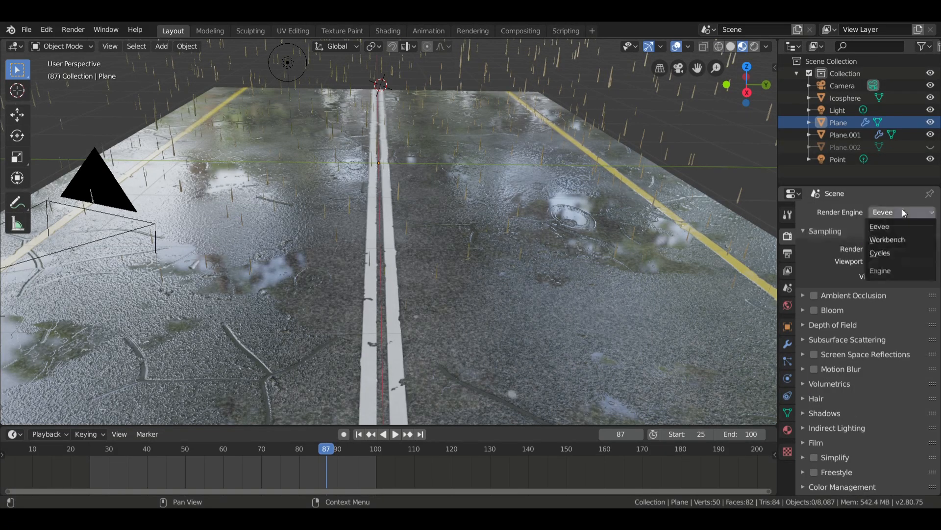
click(898, 254)
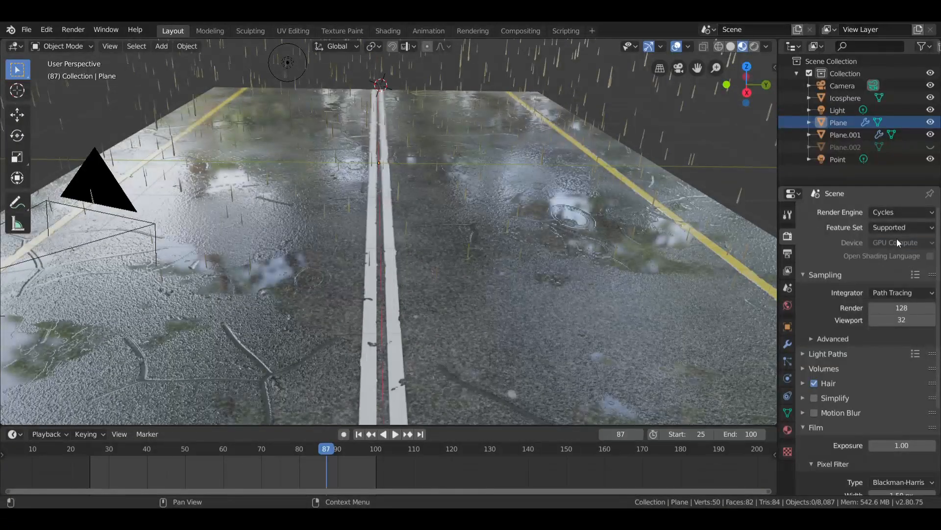
Switch the viewport to Rendered shading and examine the road through the scene camera.
scroll(554, 216, down, 2)
middle_drag(438, 234, 472, 211)
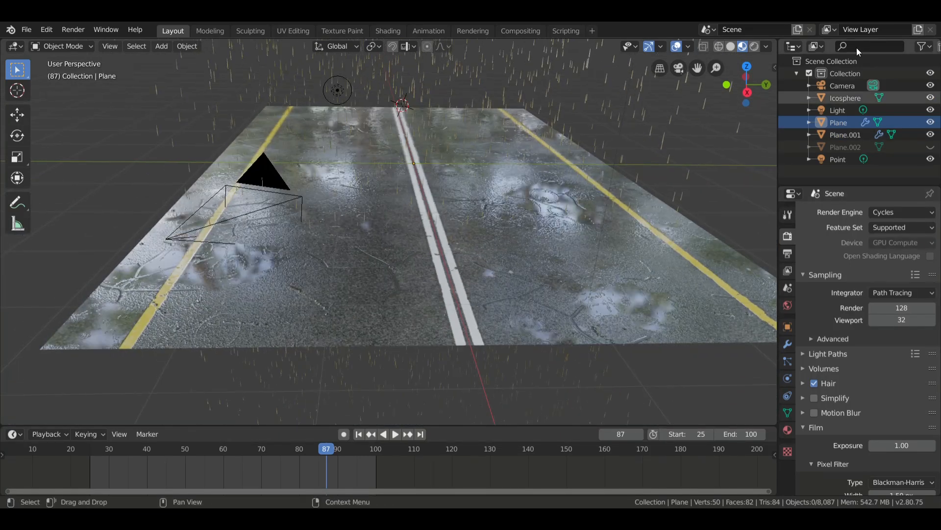
click(755, 45)
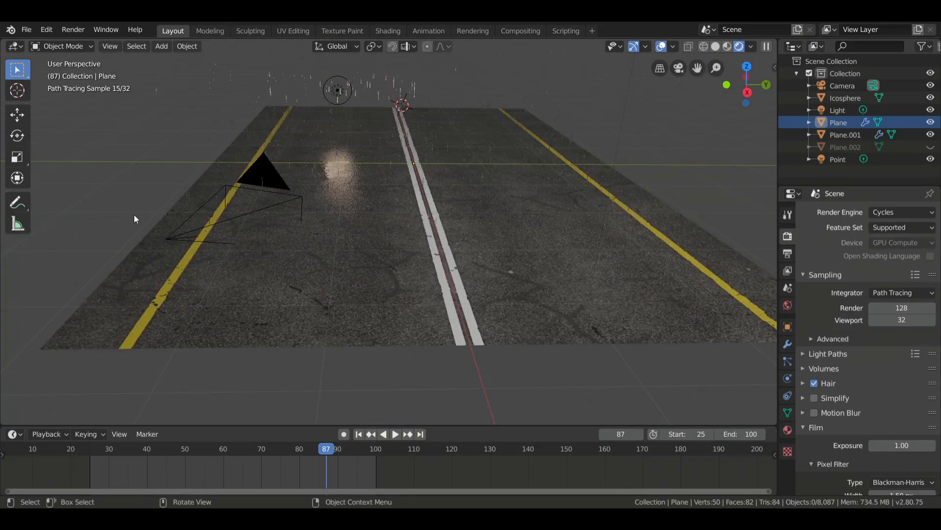
middle_drag(133, 213, 330, 245)
key(KP_0)
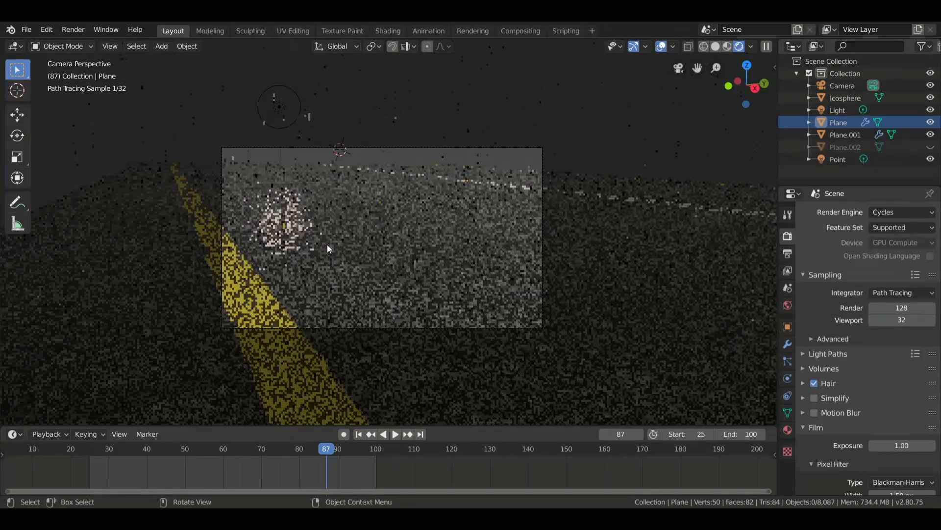
scroll(379, 240, up, 2)
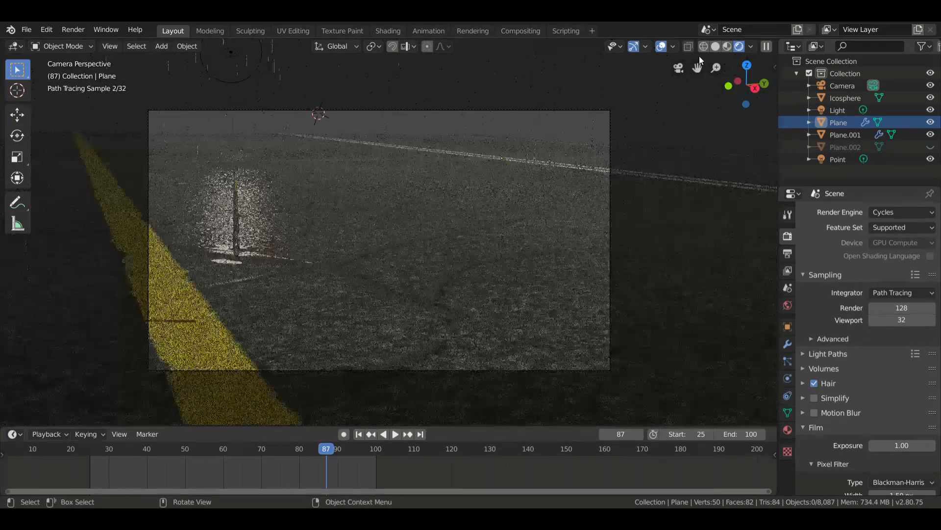
Examine the end frame, 100, through the camera in Material Preview and in Rendered shading.
click(727, 46)
key(shift+Right)
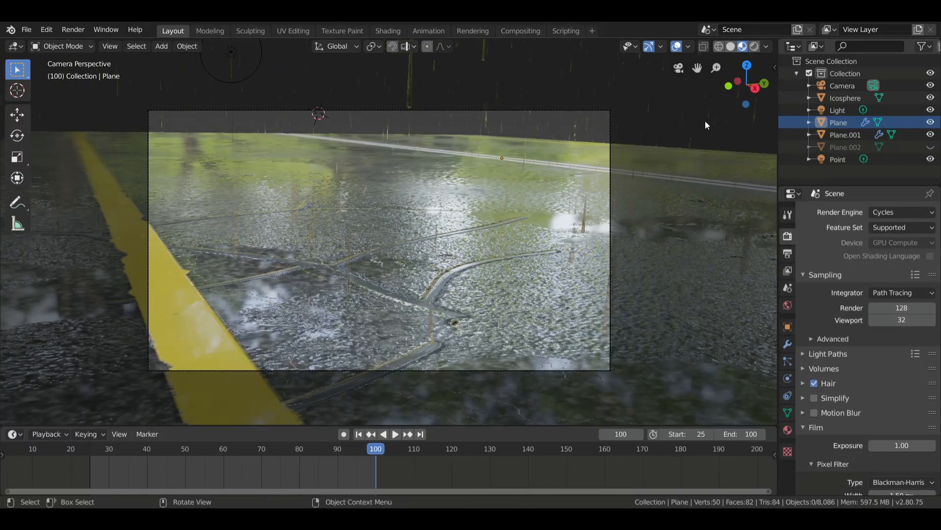
click(755, 46)
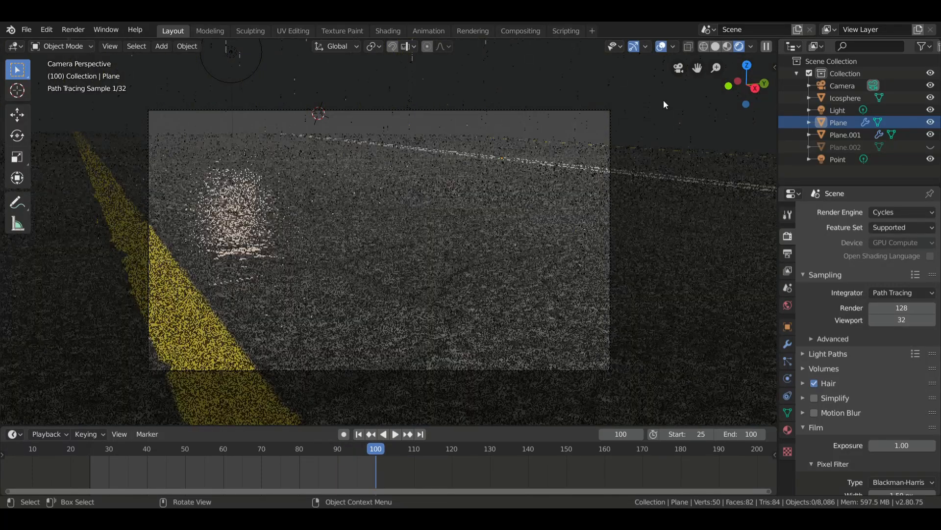
scroll(588, 149, up, 2)
scroll(588, 149, down, 1)
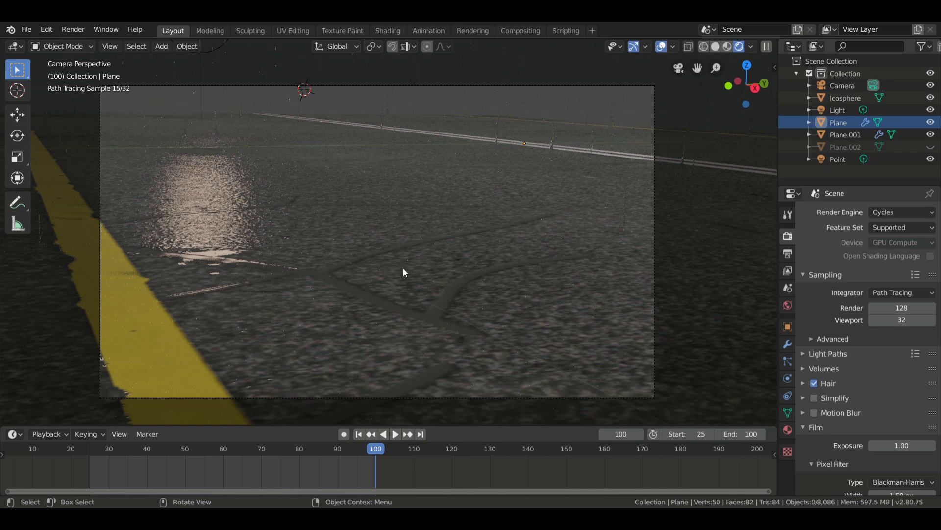
Preview frame 26 in the rendered camera view and toggle the visibility of Plane.002 on and off.
drag(353, 448, 93, 448)
click(933, 148)
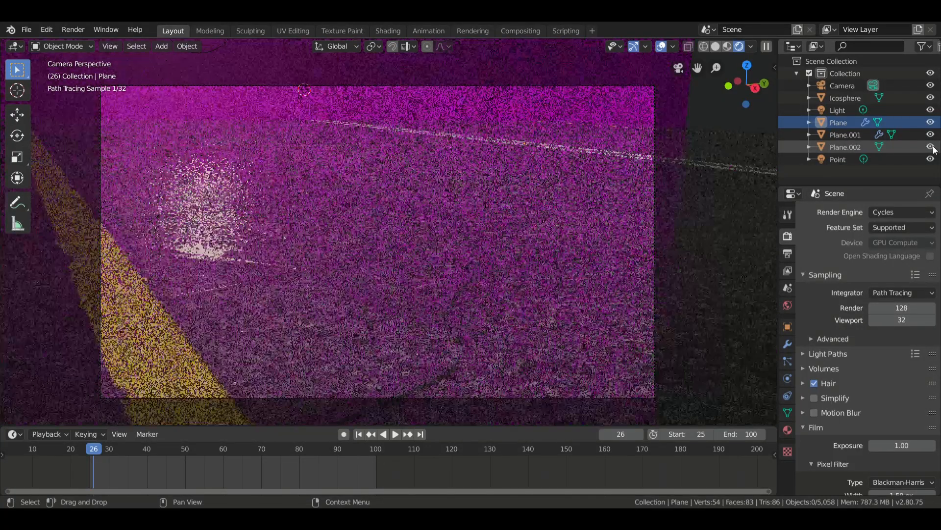
click(934, 148)
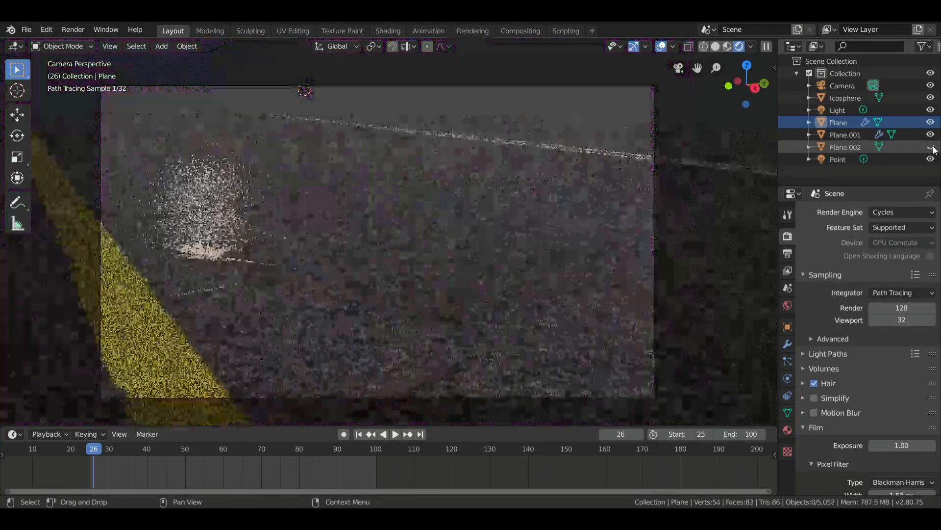
Go to frame 43 in the rendered camera view and start rendering the animation.
click(158, 454)
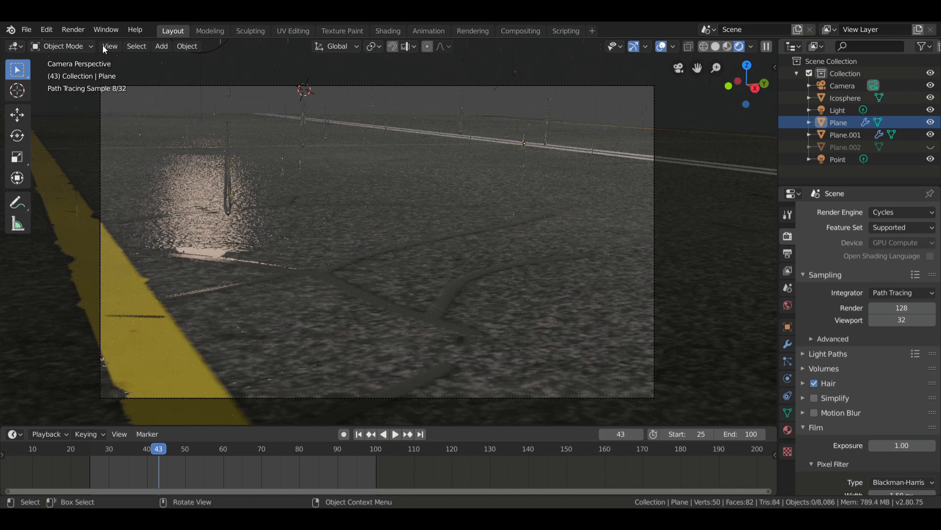
click(73, 30)
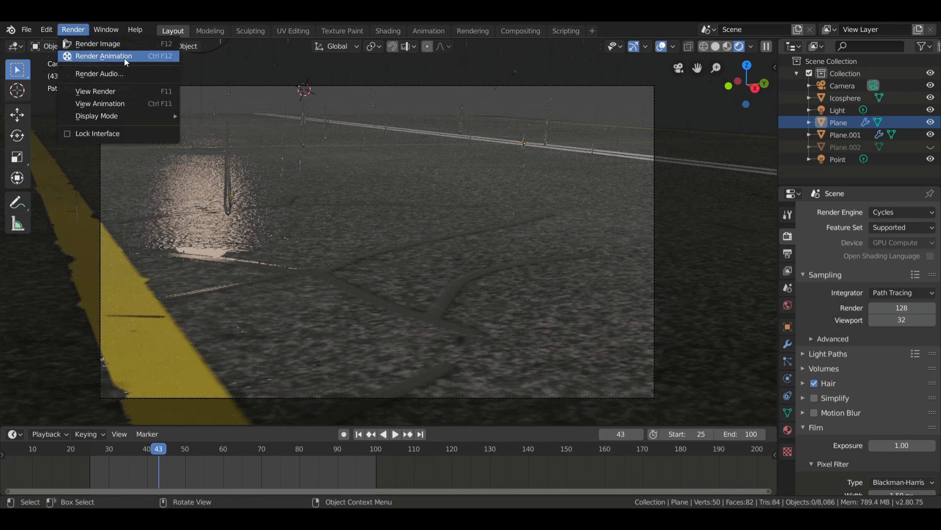
click(88, 58)
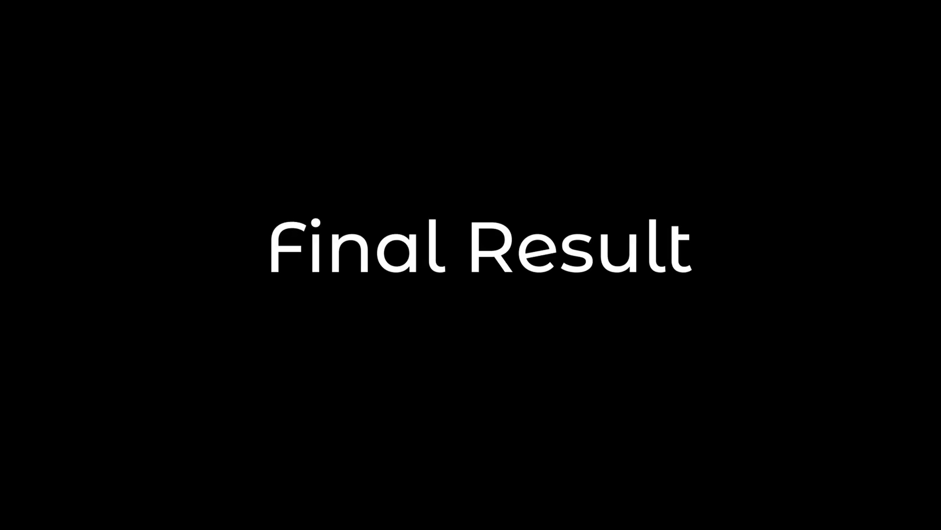